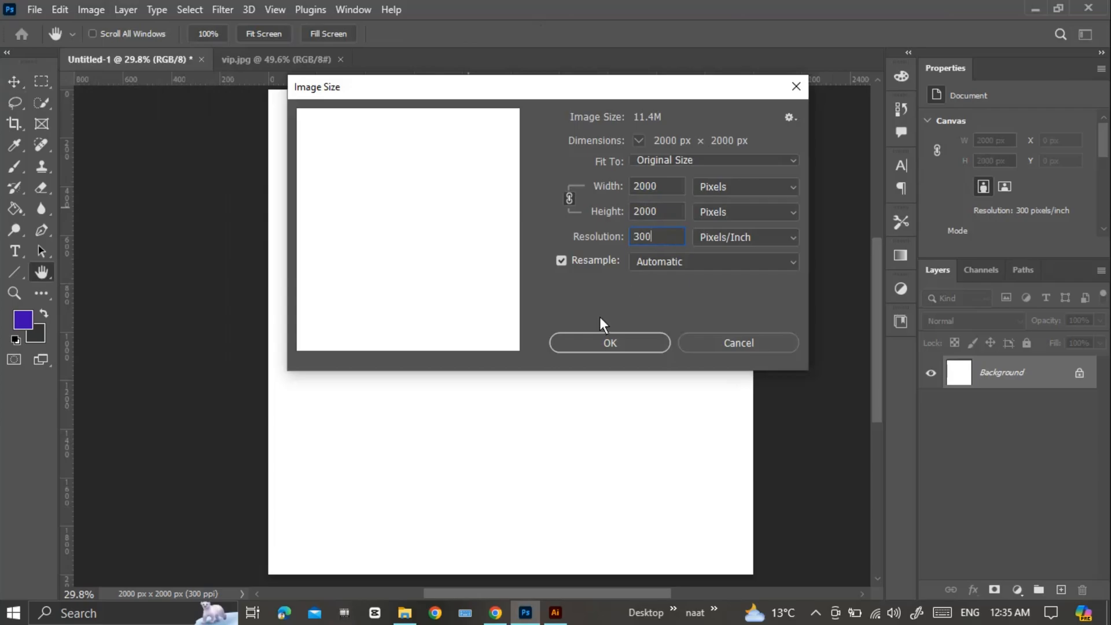
Close the image size dialog and copy the crumpled-paper image from vip.jpg into the blank Untitled-1 document.
left_click(716, 347)
key("v")
left_click(252, 61)
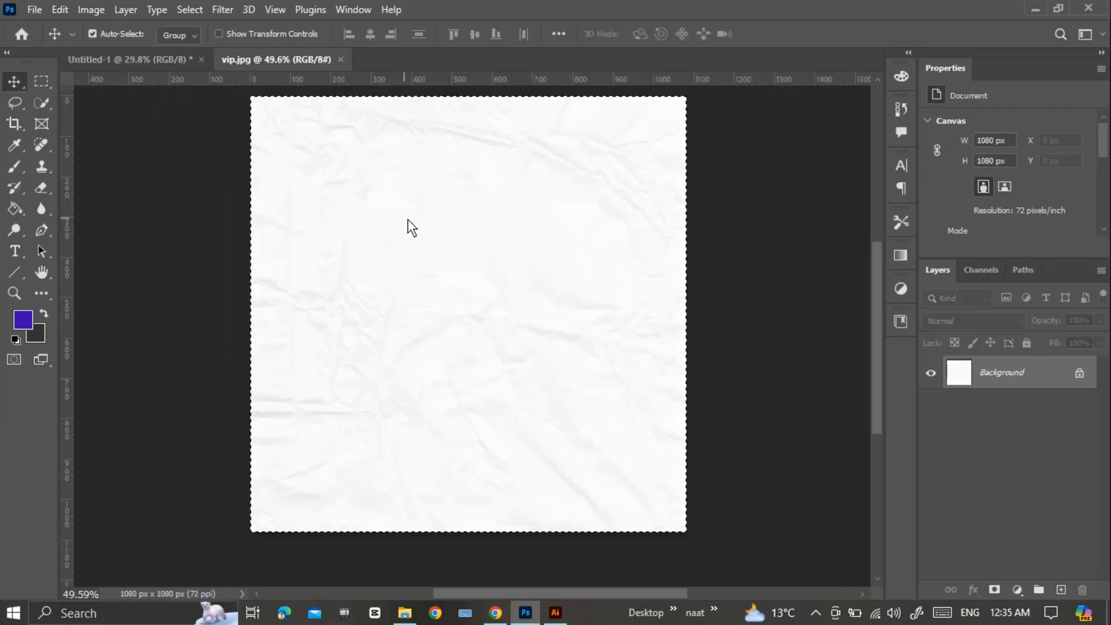
left_click(59, 9)
left_click(120, 122)
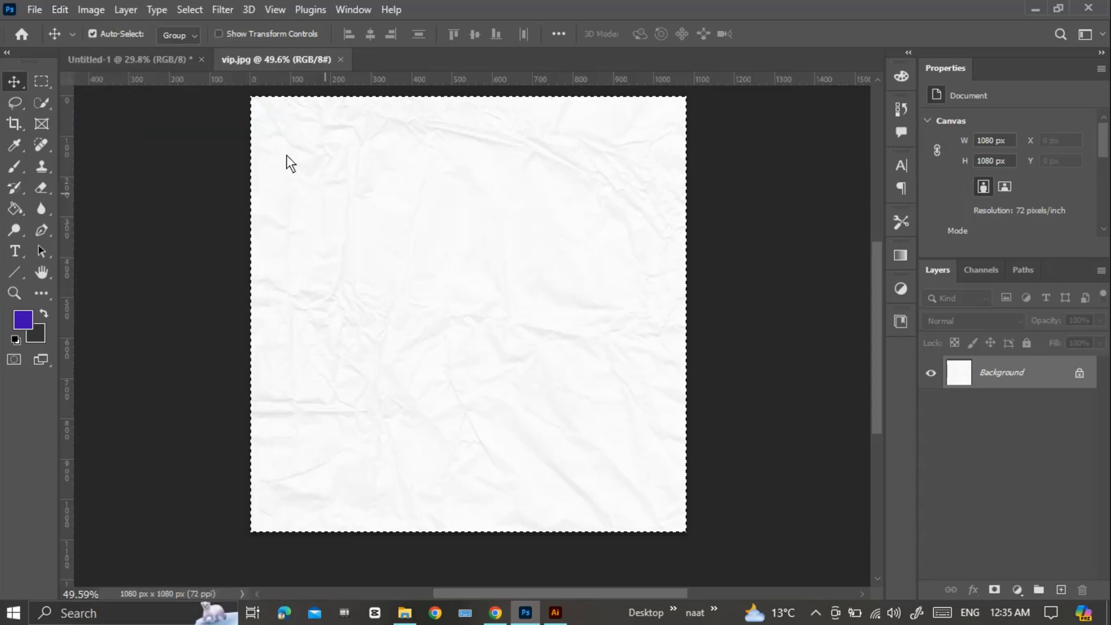
left_click(158, 64)
left_click(59, 10)
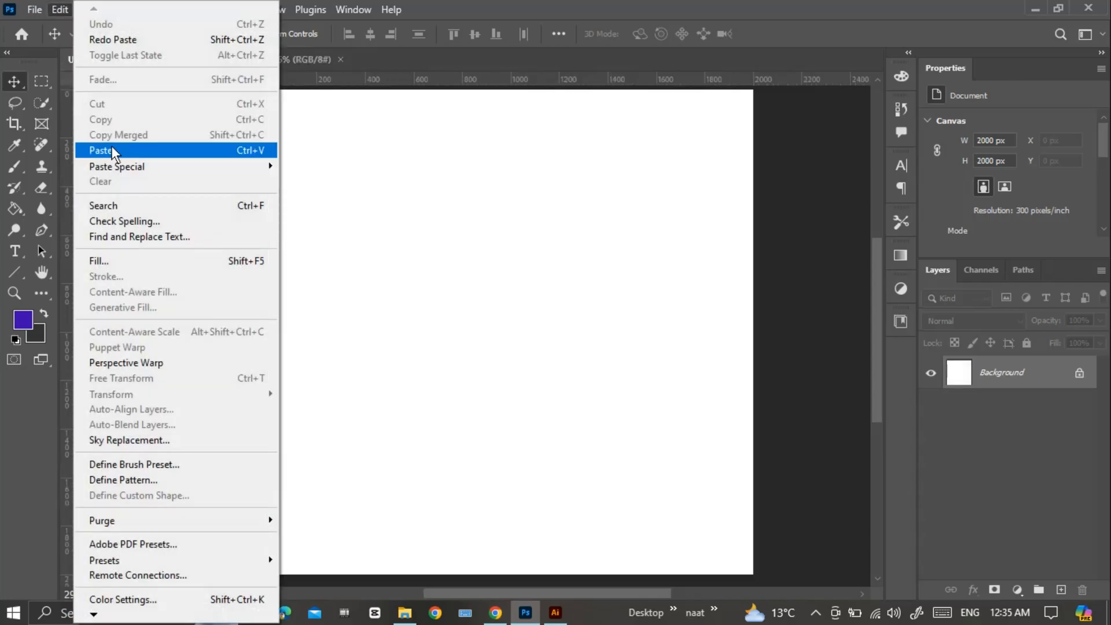
left_click(112, 148)
Scale the pasted paper texture to about 186% to cover the canvas and delete the original Background layer.
key("ctrl+t")
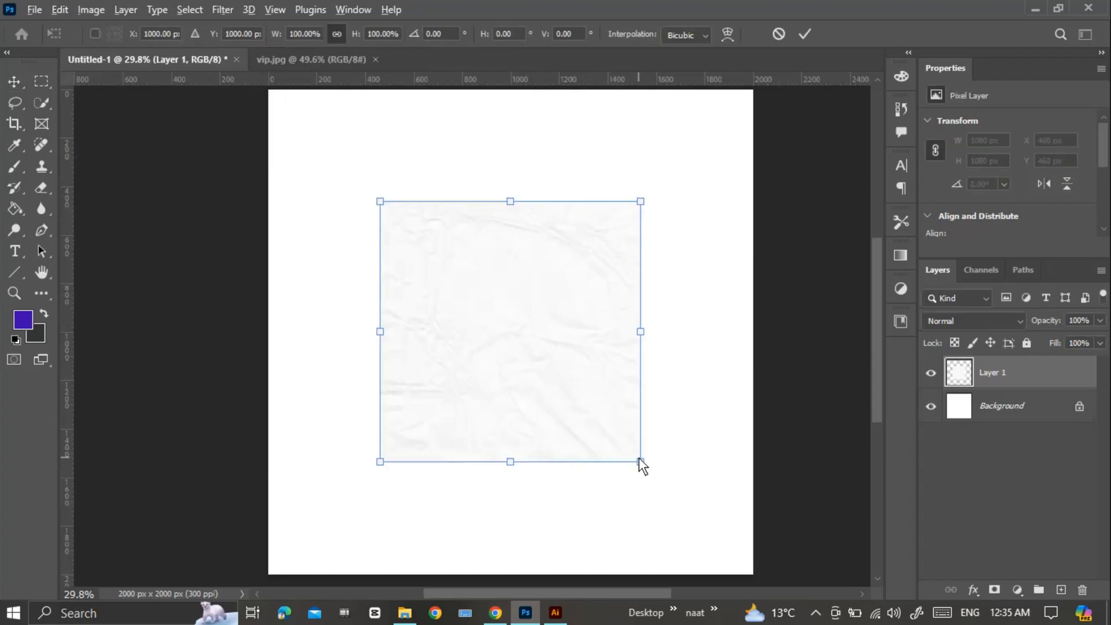
left_click_drag(639, 462, 747, 581)
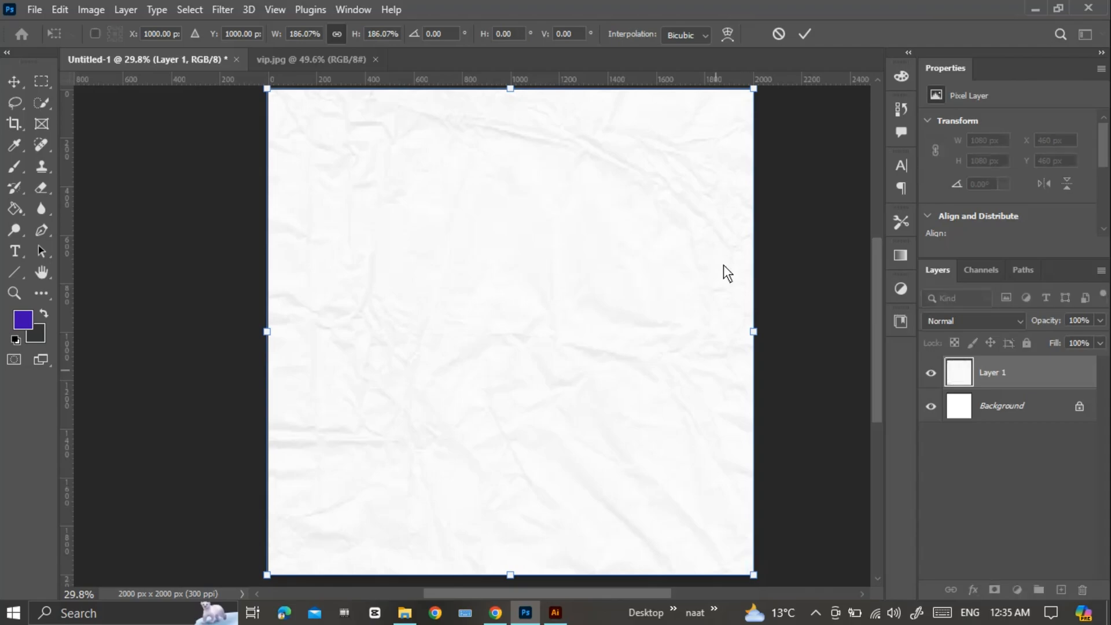
left_click(804, 42)
left_click_drag(1081, 405, 1083, 590)
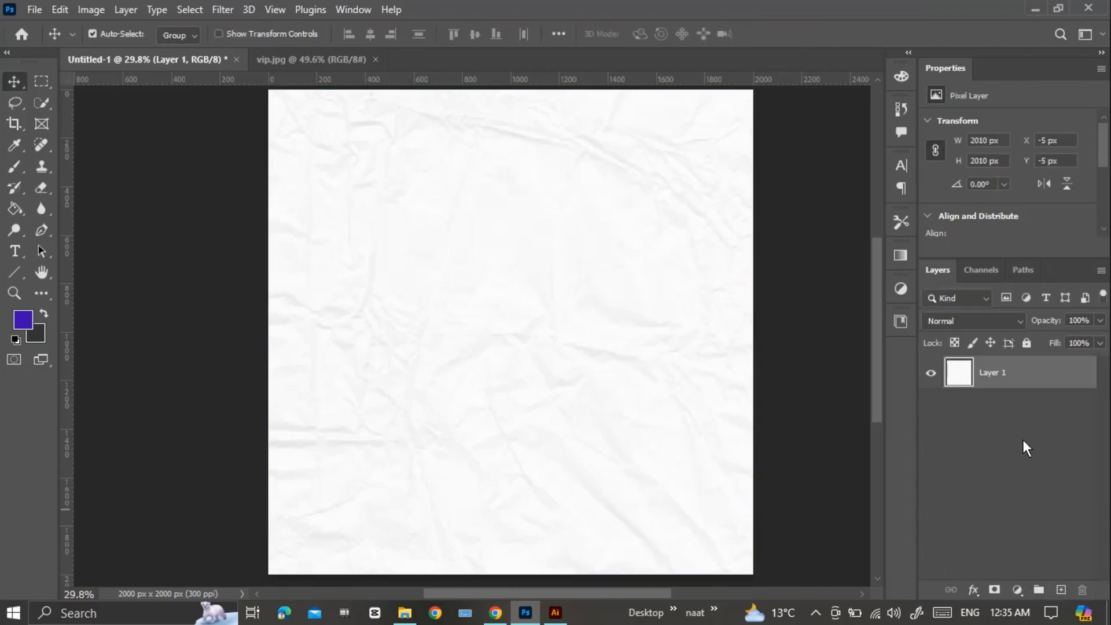
Group the paper texture layer and name the group "background".
left_click(1039, 590)
double_click(991, 369)
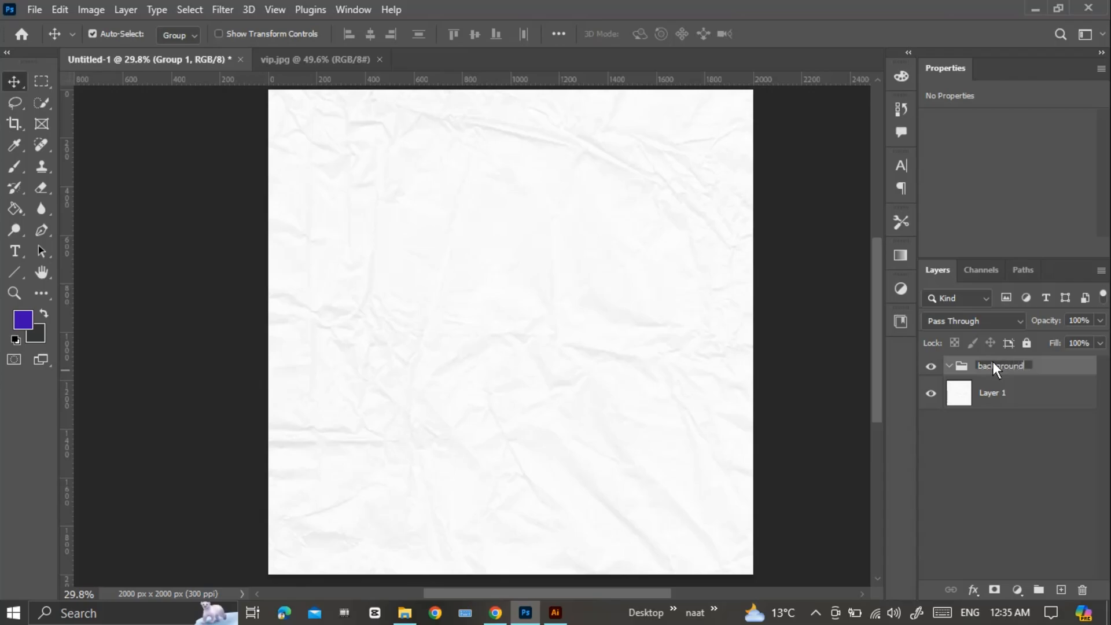
key("Return")
left_click(949, 366)
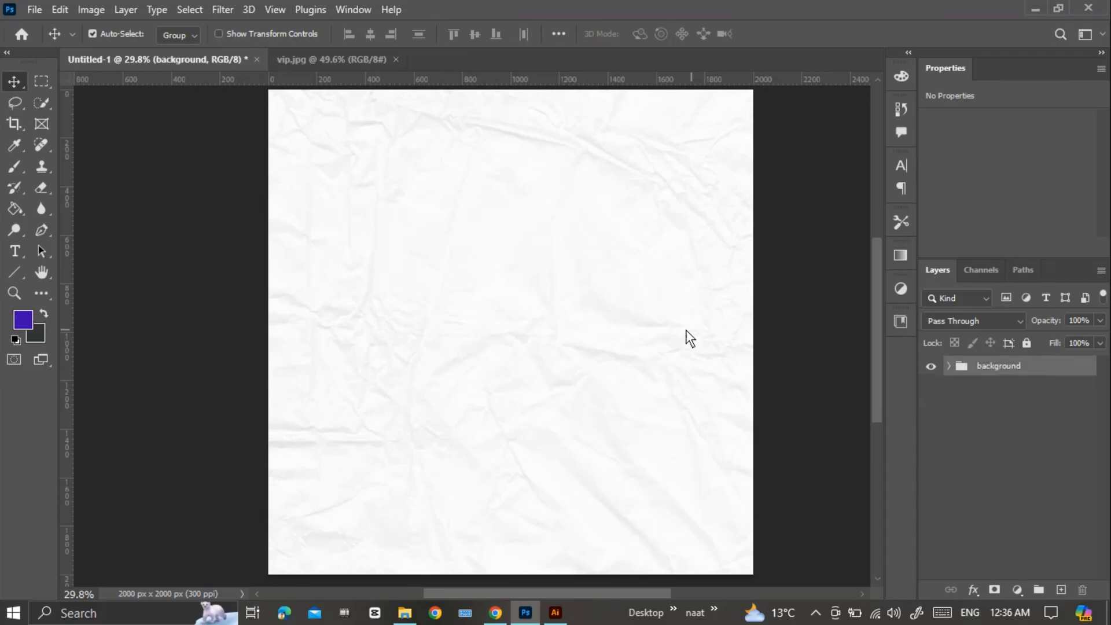
Create a guide layout with 80 px margins on all four sides of the canvas.
left_click(269, 10)
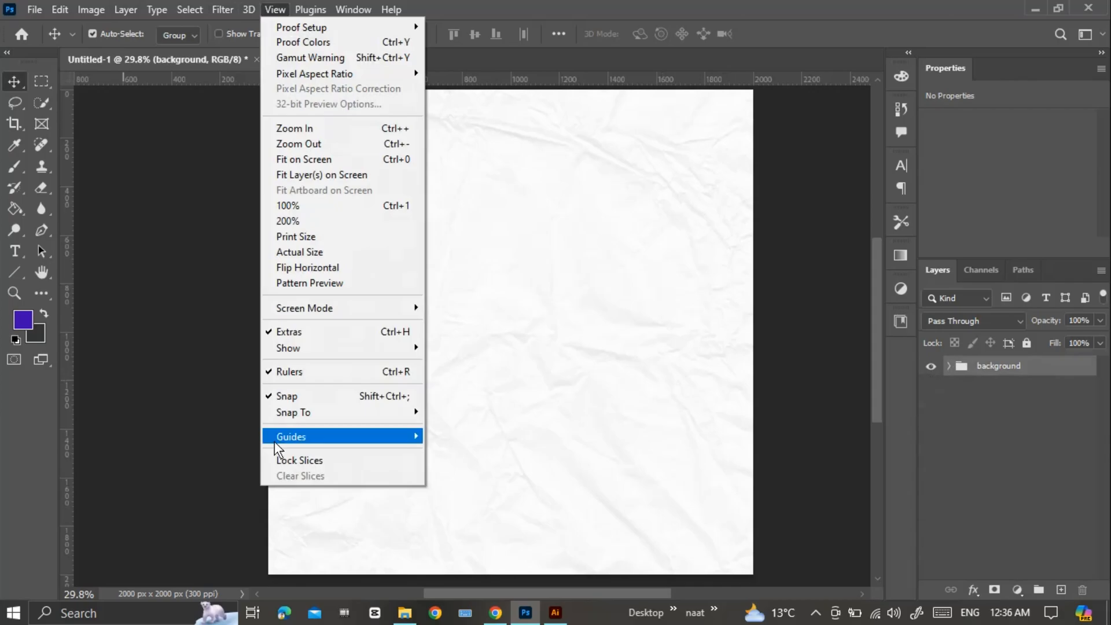
mouse_move(324, 437)
left_click(474, 544)
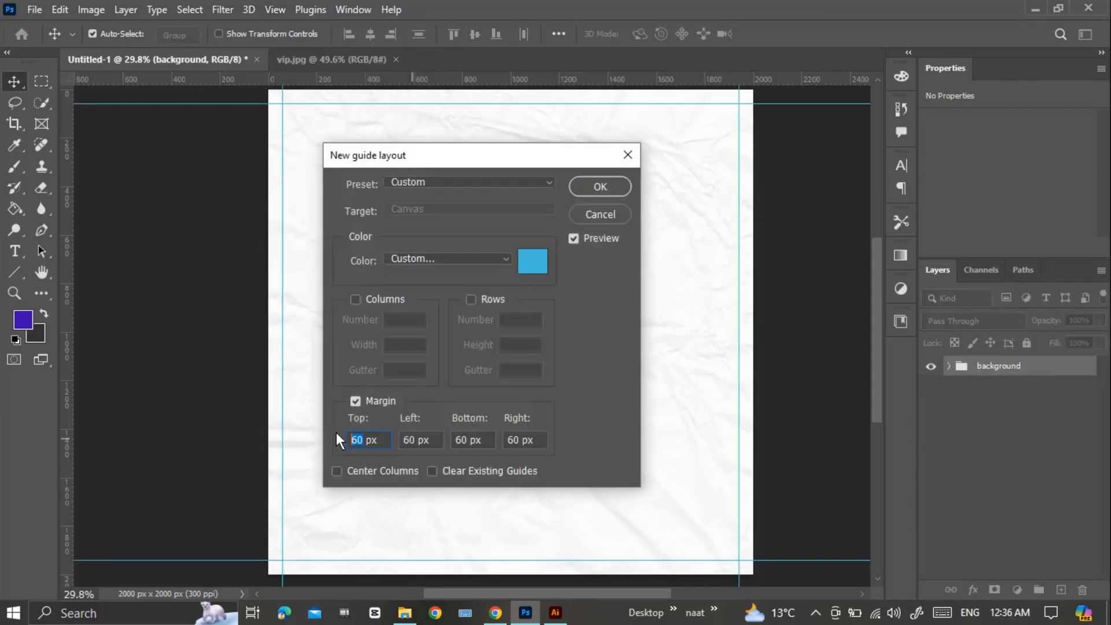
type("8080")
key("Tab")
type("80")
key("Tab")
type("80")
left_click(602, 187)
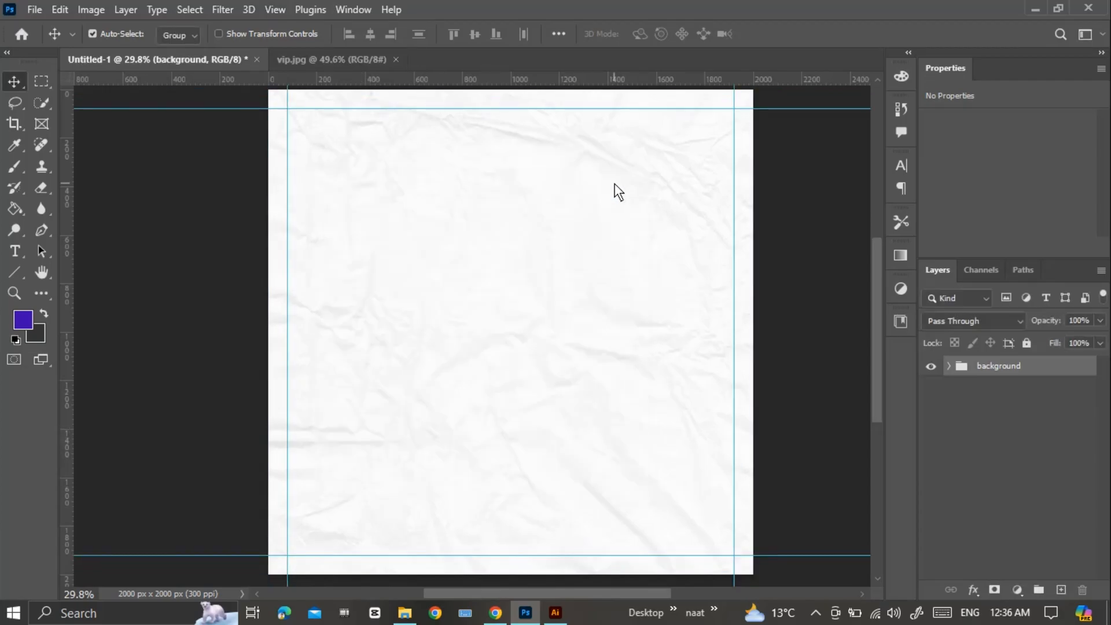
Switch to Illustrator and draw a black circle about 168 px across, with a copy overlapping it slightly to the right.
left_click(554, 615)
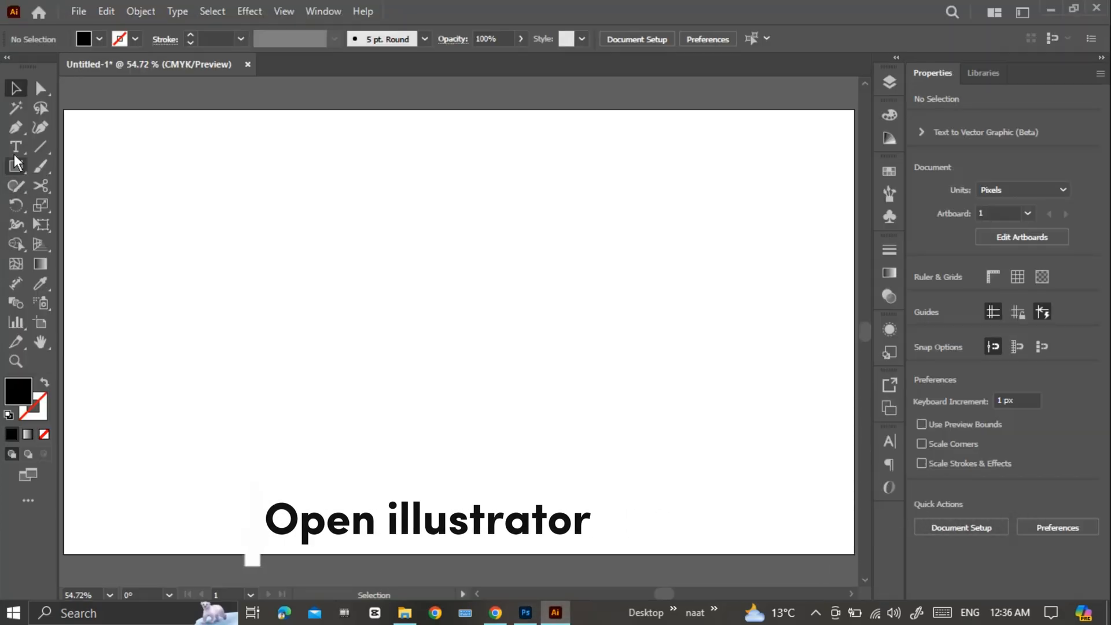
left_click_drag(15, 166, 79, 207)
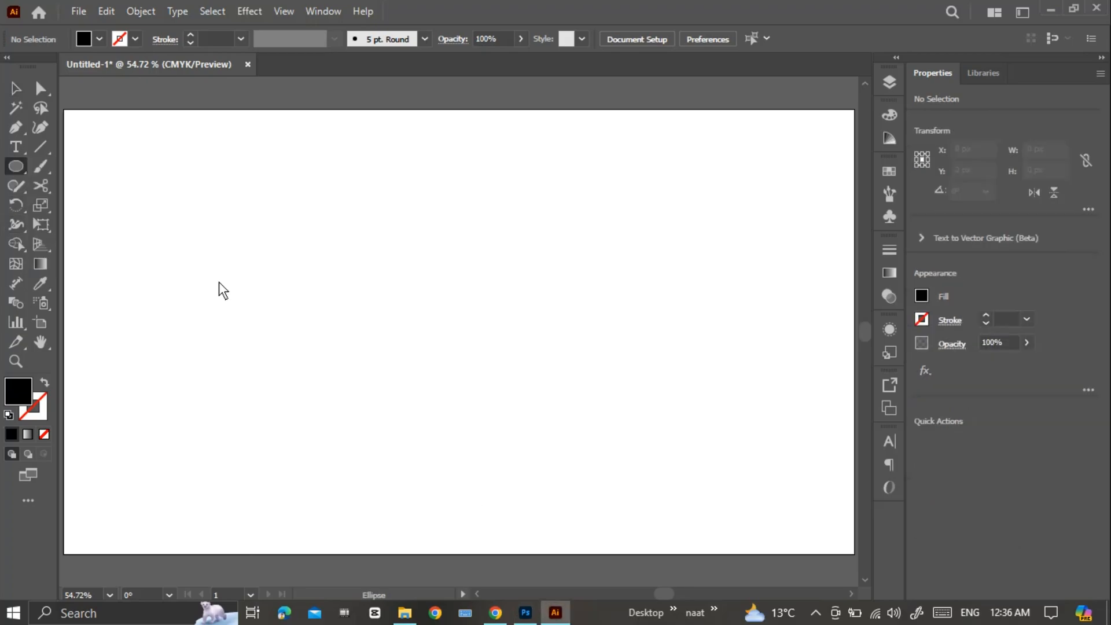
left_click_drag(190, 285, 244, 337)
mouse_move(189, 285)
left_mouse_down()
mouse_move(263, 287)
mouse_move(224, 284)
left_mouse_up()
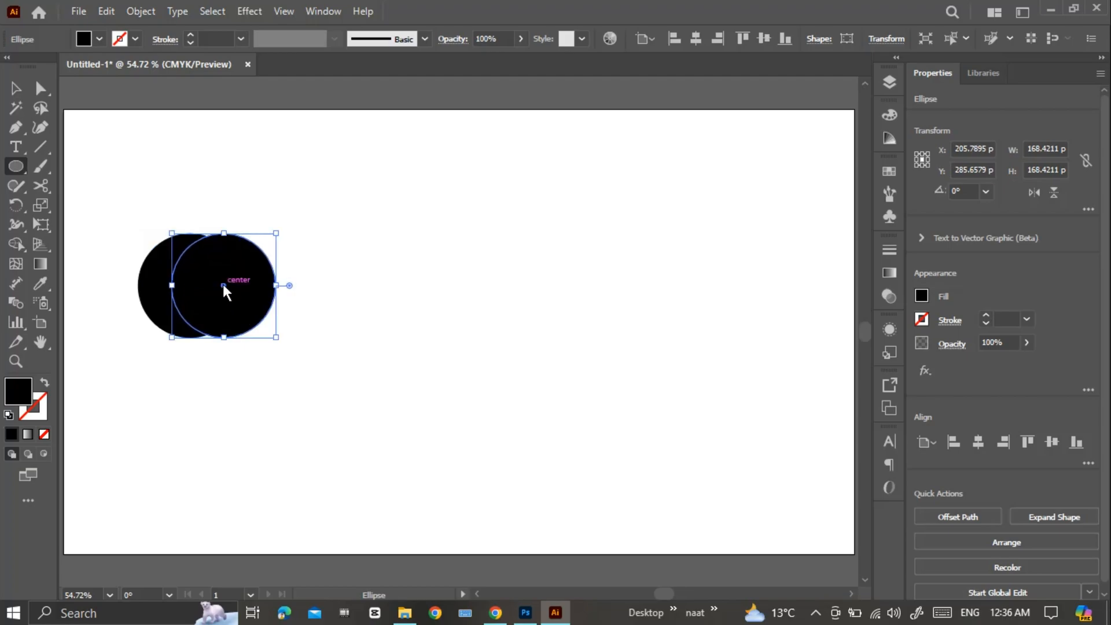
Cut the second circle out of the first with the Shape Builder tool, leaving a crescent.
key("v")
left_click_drag(323, 208, 139, 347)
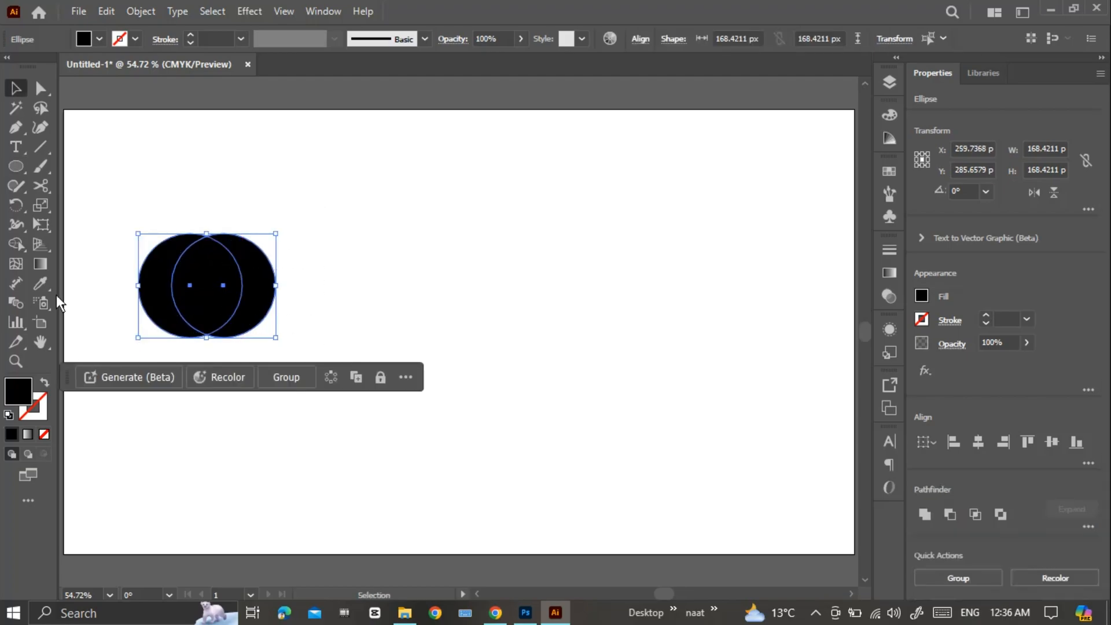
left_click(14, 245)
left_click_drag(286, 270, 249, 290)
Duplicate the crescent twice to make a row of three and rotate the first one to 315°.
key("v")
left_click_drag(250, 289, 333, 289)
left_click_drag(152, 267, 164, 243)
left_click_drag(224, 206, 254, 227)
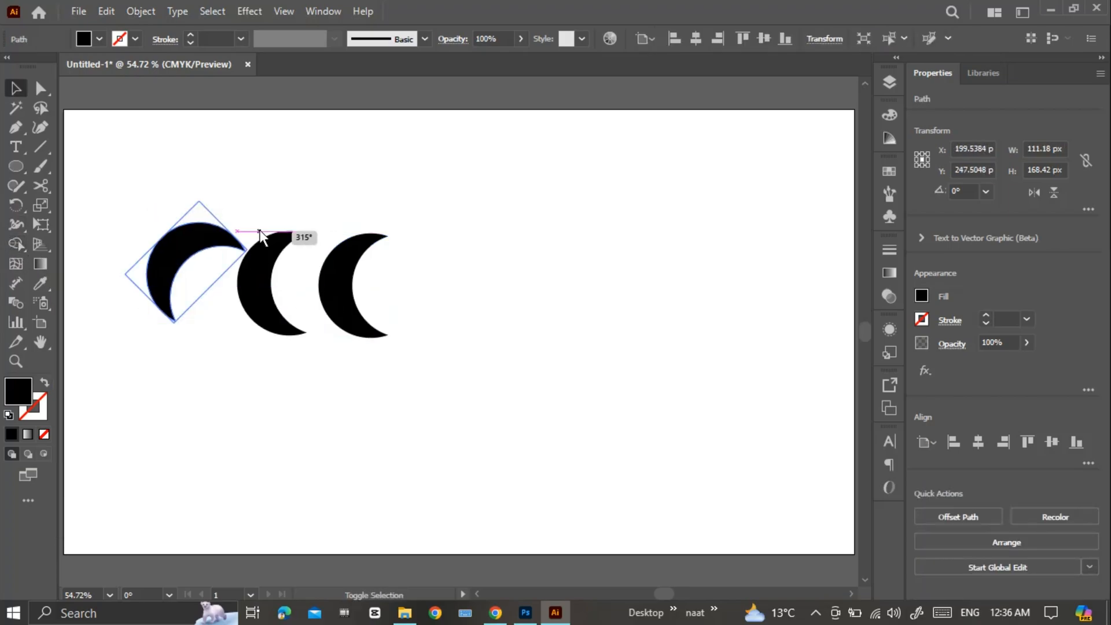
Rotate the other two crescents and move them next to the first to form a ring.
left_click_drag(255, 278, 242, 338)
left_click_drag(291, 282, 215, 301)
left_click_drag(240, 353, 177, 341)
left_click_drag(253, 294, 266, 342)
left_click_drag(184, 341, 157, 326)
left_click_drag(336, 289, 266, 305)
left_click_drag(324, 247, 214, 329)
Fine-tune the rotation and position of the three crescents into an evenly spaced, interlocking circular logo.
left_click(223, 348)
left_click(275, 328)
left_click_drag(297, 235, 246, 246)
left_click_drag(292, 307, 256, 307)
left_click_drag(259, 318, 258, 315)
left_click_drag(291, 357, 314, 329)
mouse_move(254, 308)
left_mouse_down()
mouse_move(263, 296)
mouse_move(249, 298)
left_mouse_up()
left_click_drag(157, 335, 228, 332)
left_click_drag(179, 348, 211, 354)
left_click_drag(239, 277, 249, 281)
mouse_move(190, 349)
left_mouse_down()
mouse_move(193, 339)
mouse_move(193, 349)
left_mouse_up()
left_click(268, 297)
left_click(268, 297)
key("Escape")
left_click_drag(255, 289, 248, 288)
left_click(181, 257)
left_click(398, 245)
Copy all three crescents and paste them as layers into the Photoshop document.
key("ctrl+a")
key("ctrl+minus")
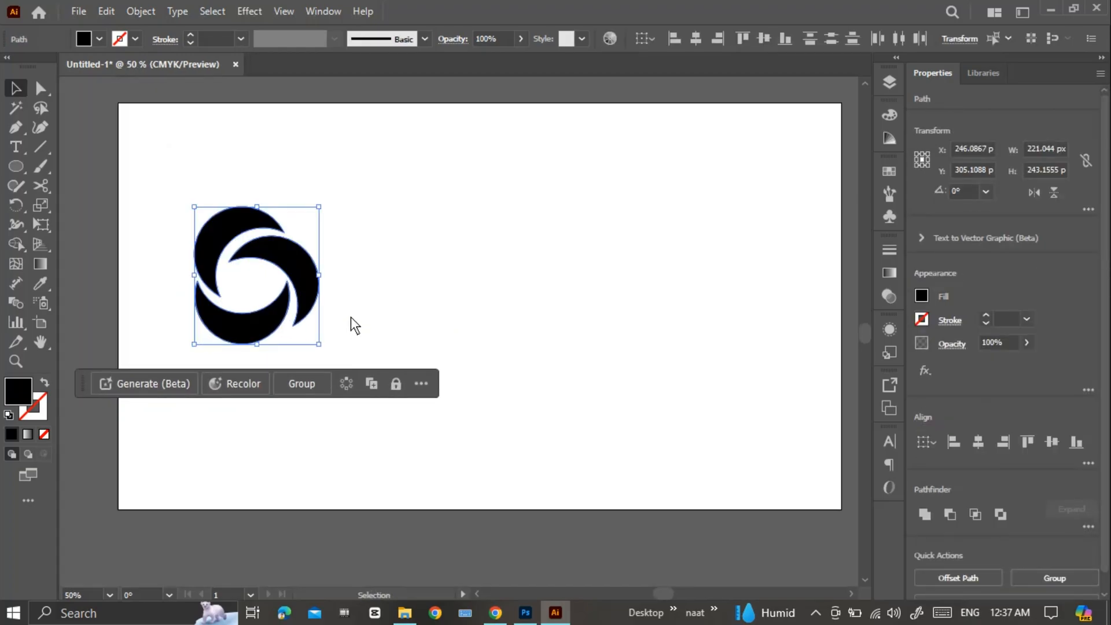
left_click(107, 11)
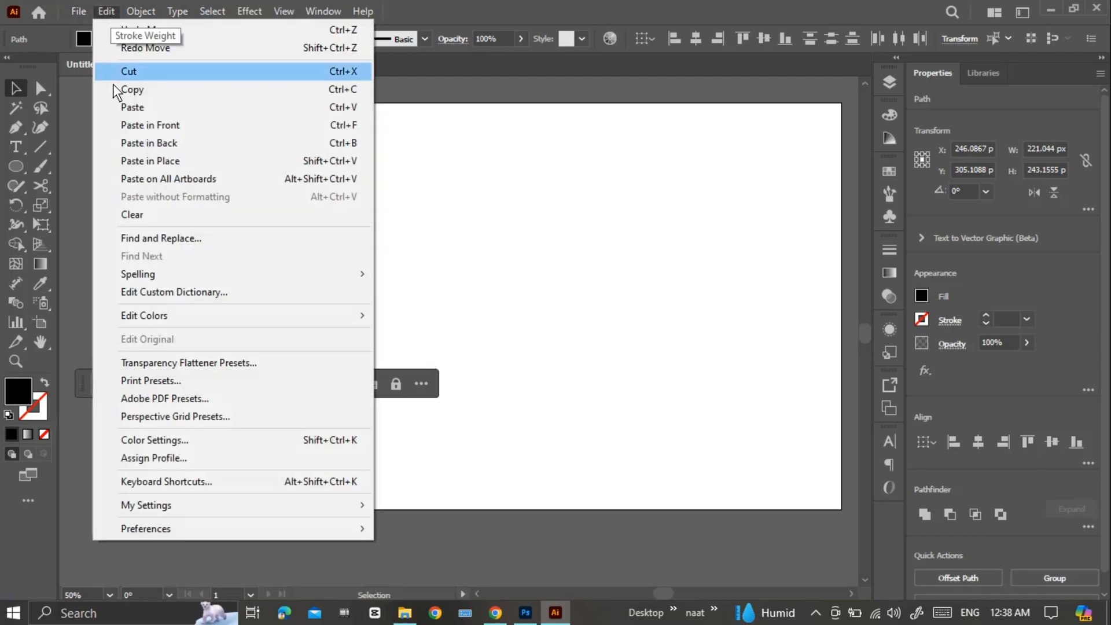
left_click(161, 92)
left_click(532, 615)
key("ctrl+v")
left_click(523, 161)
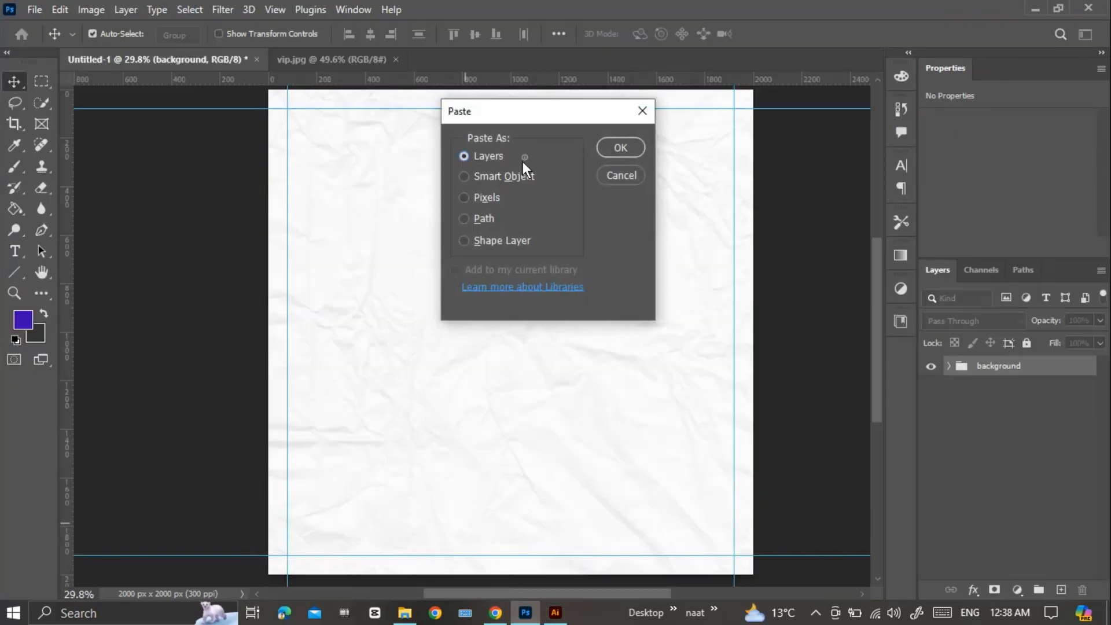
left_click(621, 147)
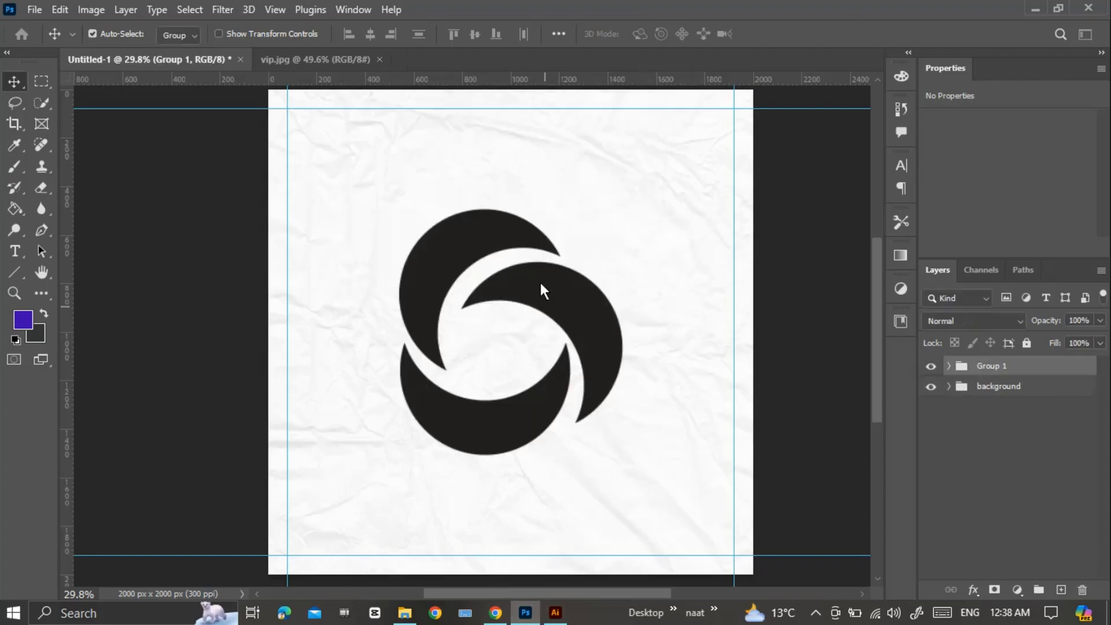
Scale the logo down into the canvas's upper-left corner inside the margin guides, and lock the background group.
key("ctrl+t")
left_click_drag(510, 210, 309, 133)
key("Return")
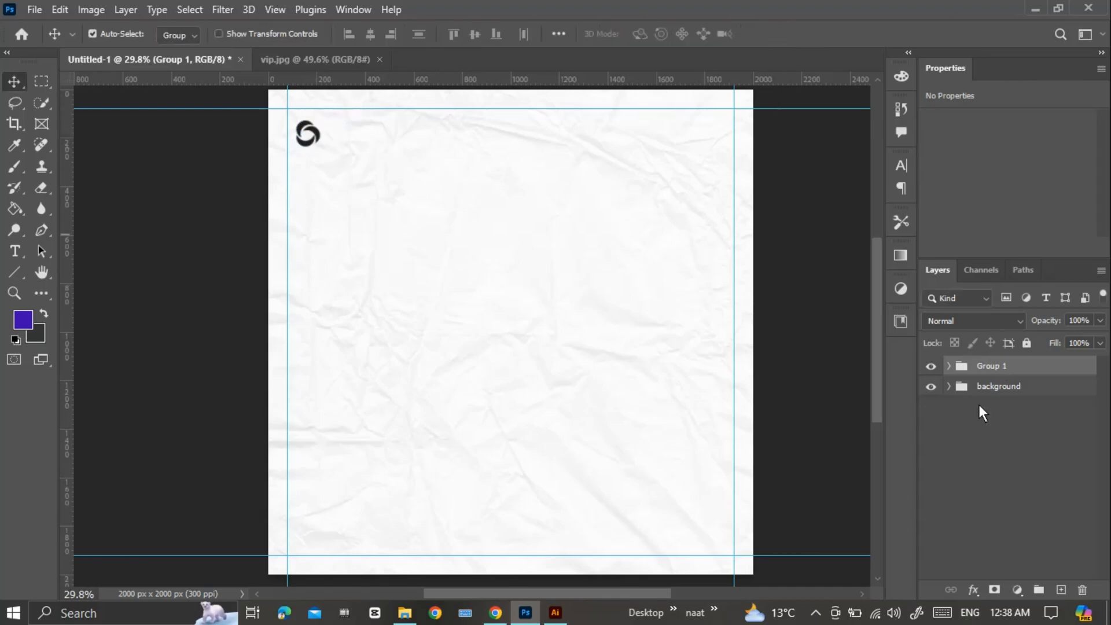
left_click(1024, 388)
left_click(1027, 343)
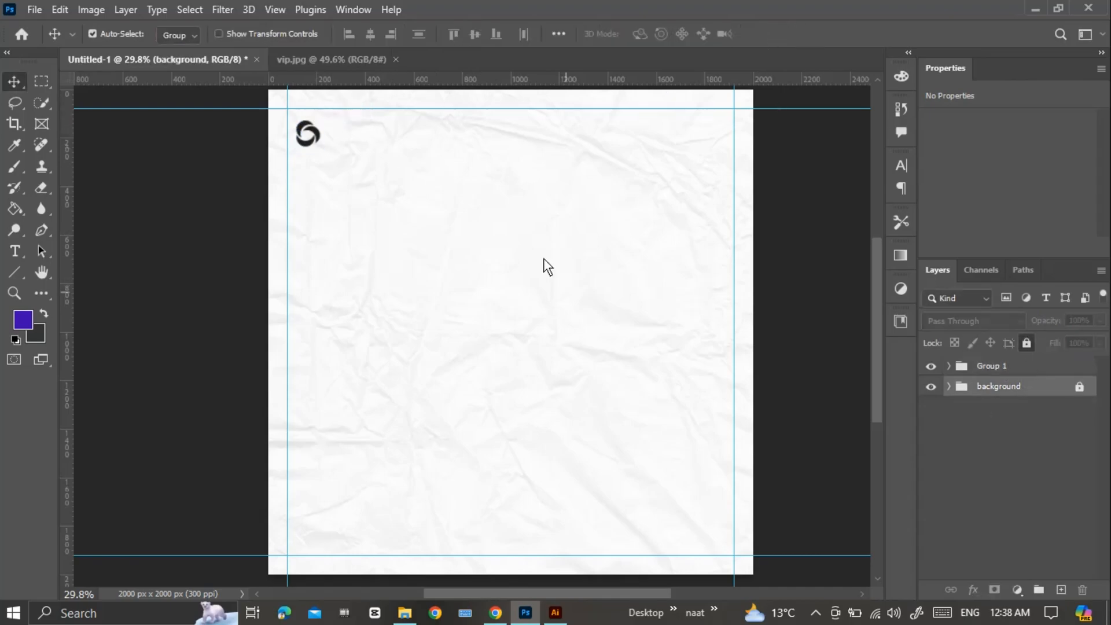
Add a black Montserrat text line reading "Bussiness" just right of the logo.
scroll(428, 237, "up", 4)
left_click_drag(340, 244, 330, 221)
scroll(329, 224, "up", 3)
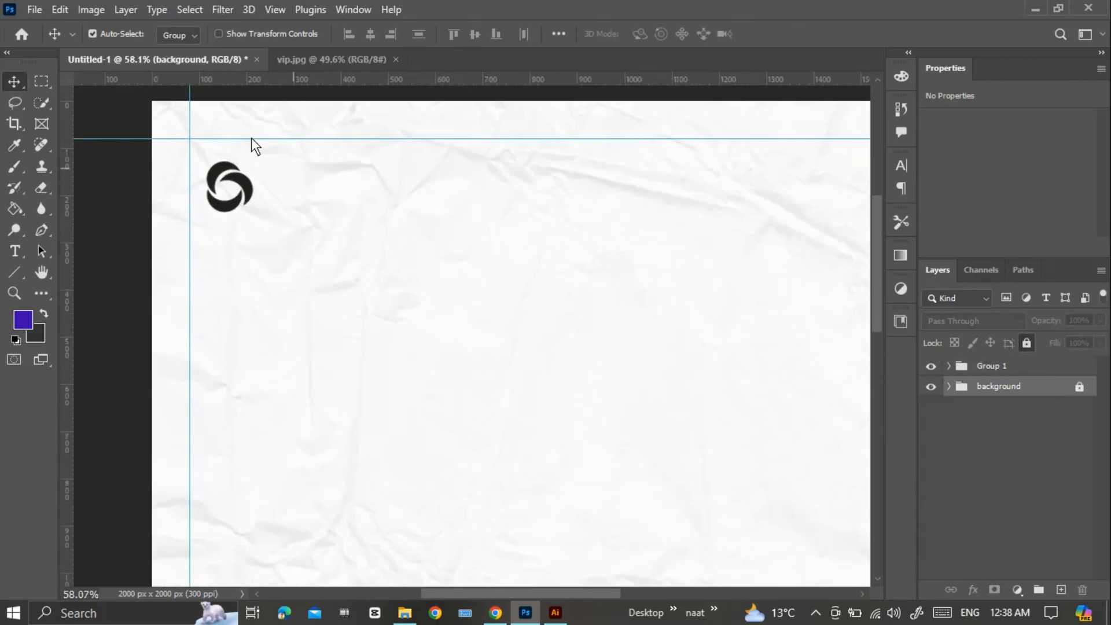
left_click(15, 251)
left_click(295, 181)
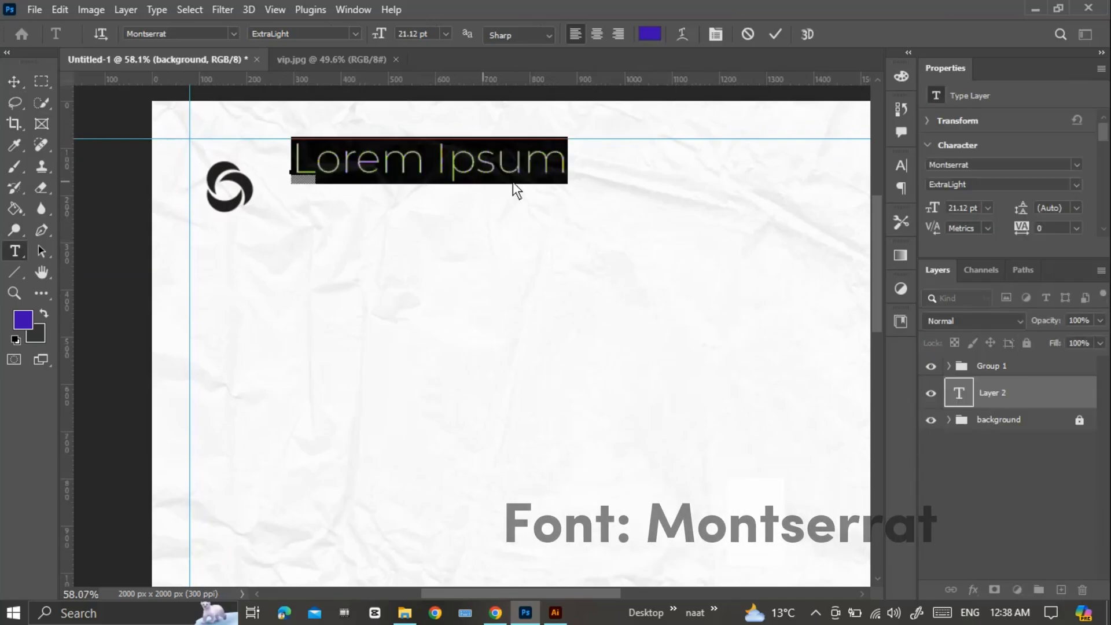
left_click(650, 34)
key("Return")
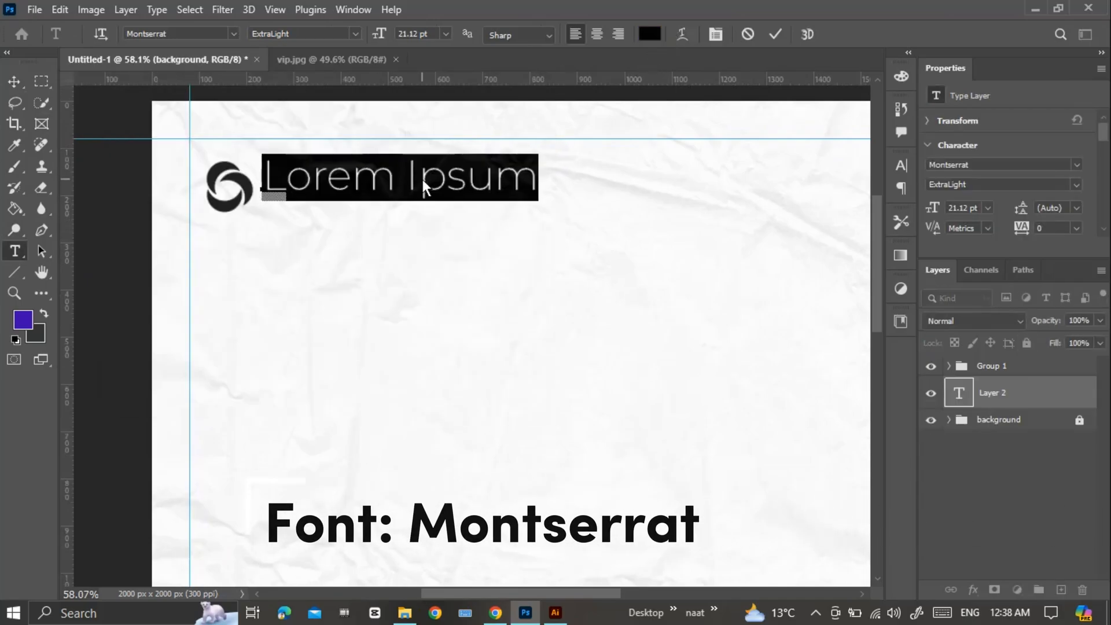
type("Bussiness")
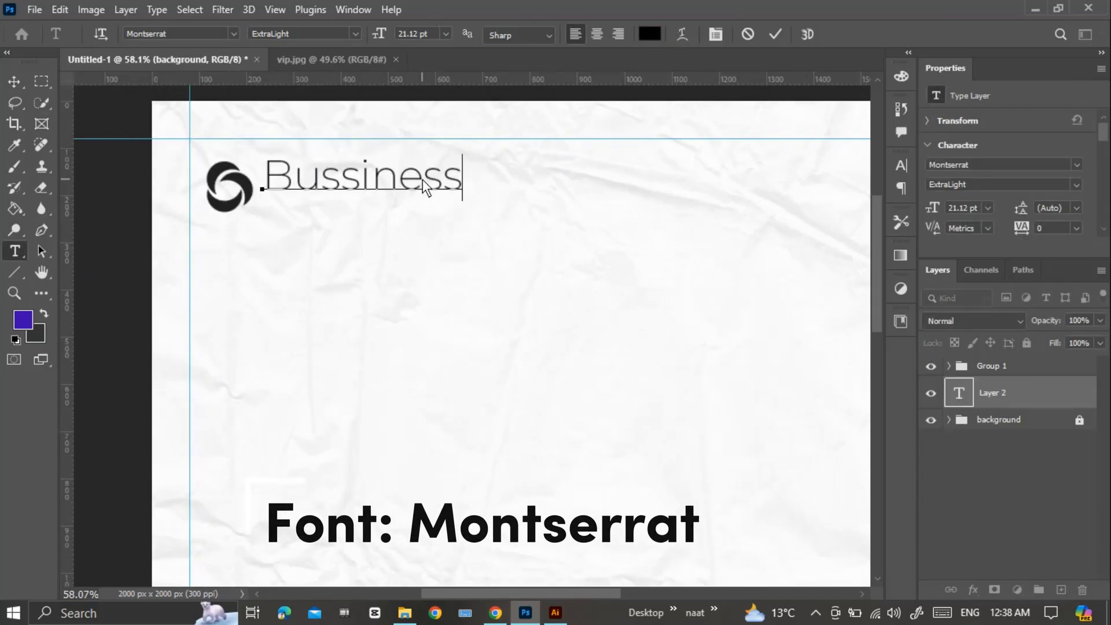
Correct the logo text to "Business" and set its font style to Bold.
left_click_drag(320, 177, 341, 176)
key("BackSpace")
key("ctrl+a")
left_click(304, 34)
left_click(298, 238)
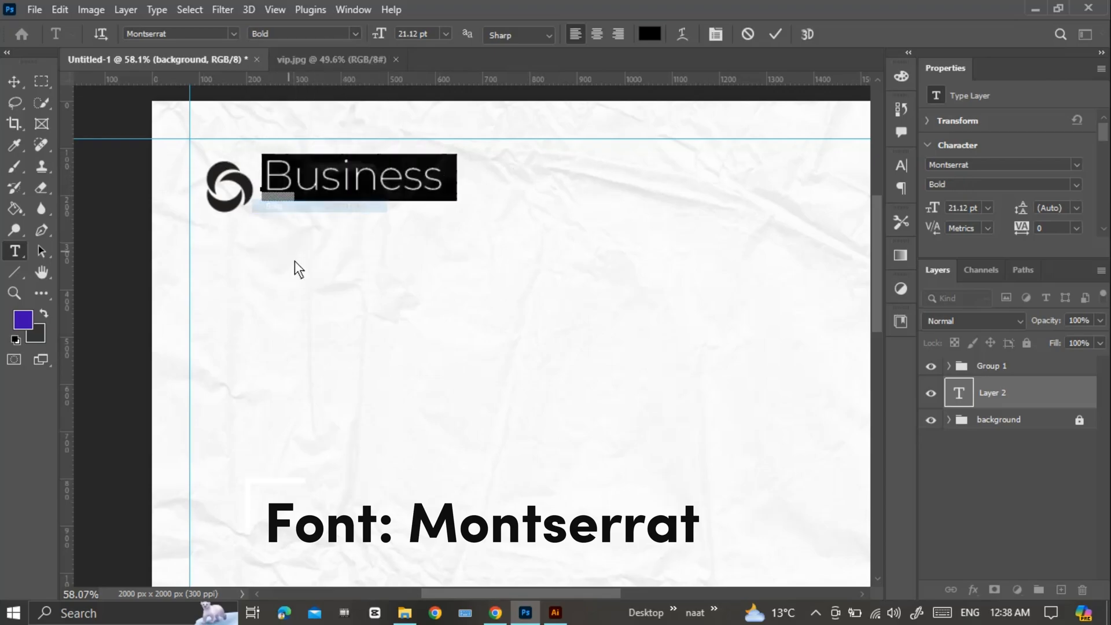
left_click(775, 34)
Add a second text line, "LOGO HERE", in 9 pt Montserrat below the business name.
left_click(272, 210)
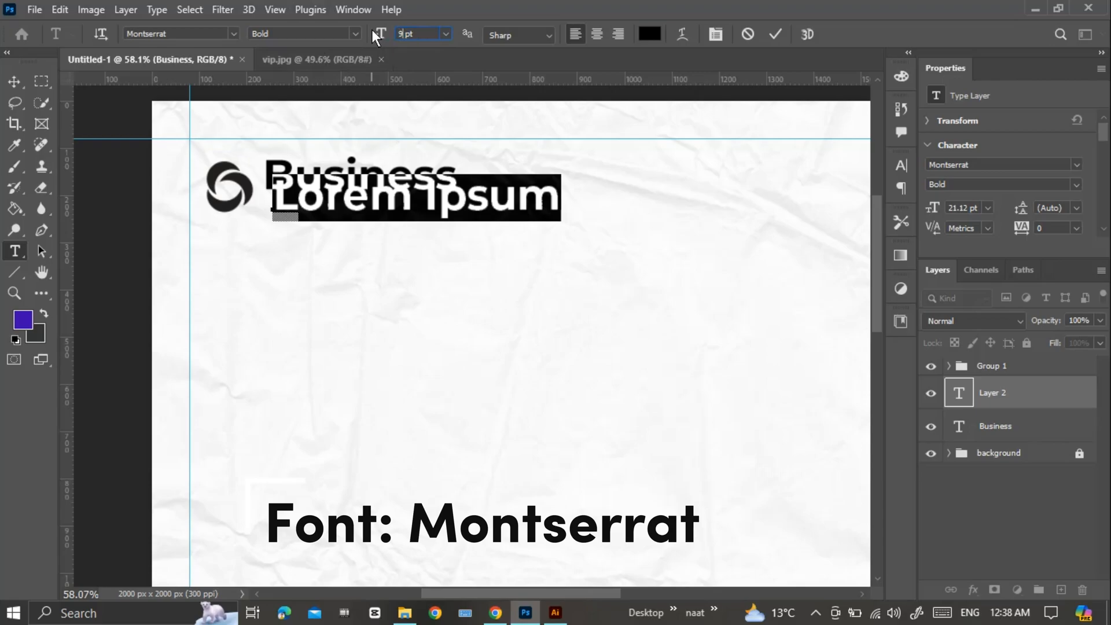
key("Return")
left_click(776, 35)
left_click(259, 208)
key("ctrl+a")
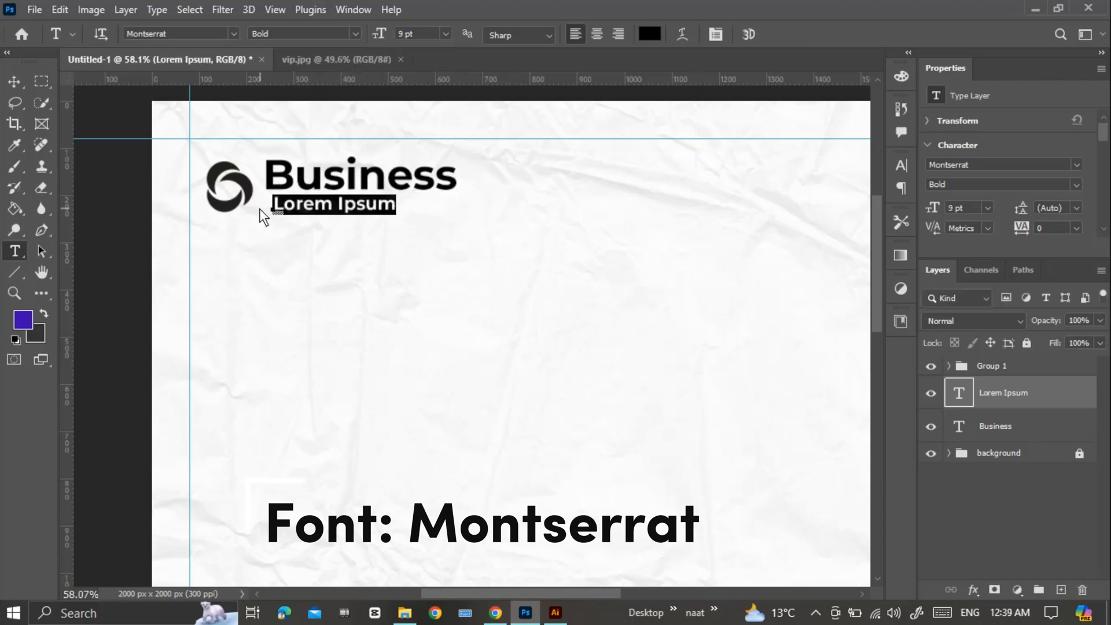
type("logo here")
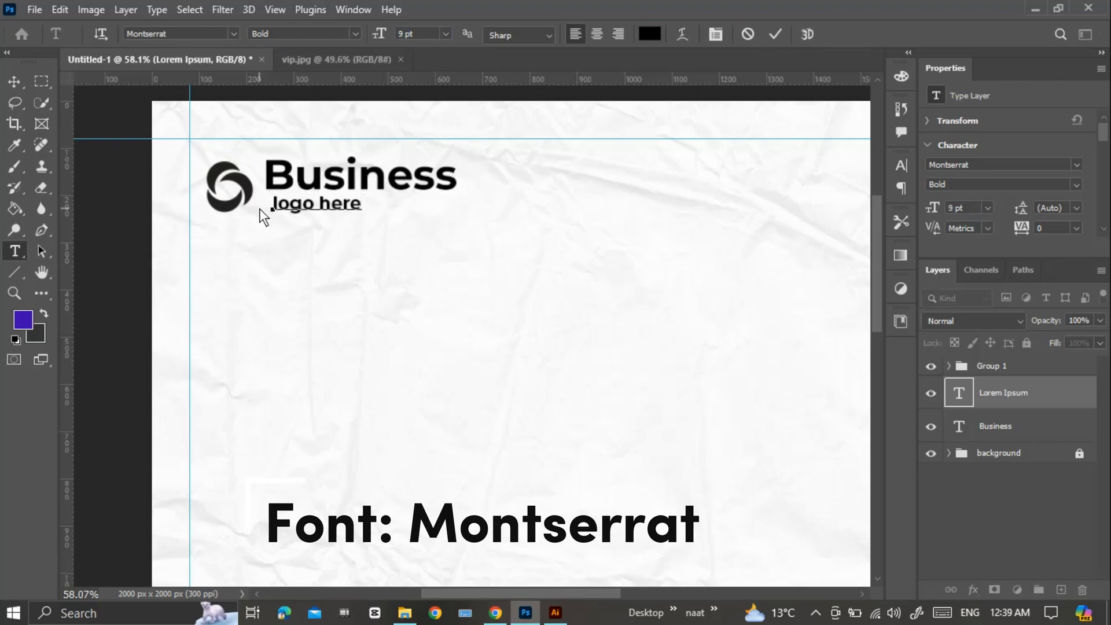
key("ctrl+a")
type("LOGO HERE")
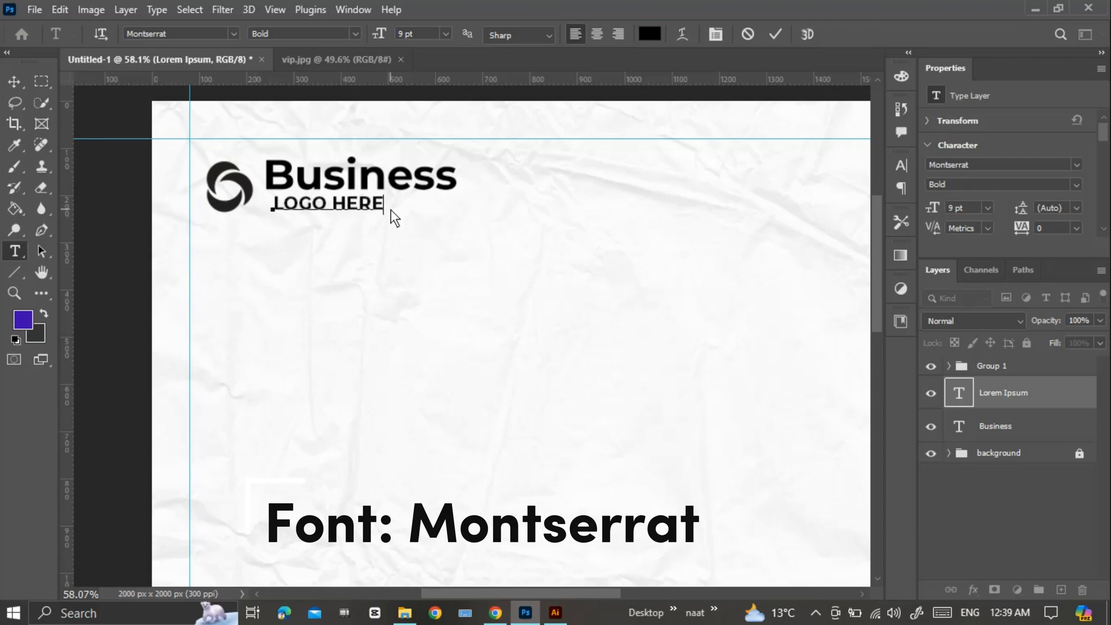
left_click(776, 35)
Replace the business name text with uppercase "BUSINESS".
left_click_drag(457, 179, 325, 195)
key("ctrl+a")
type("BUSINESS")
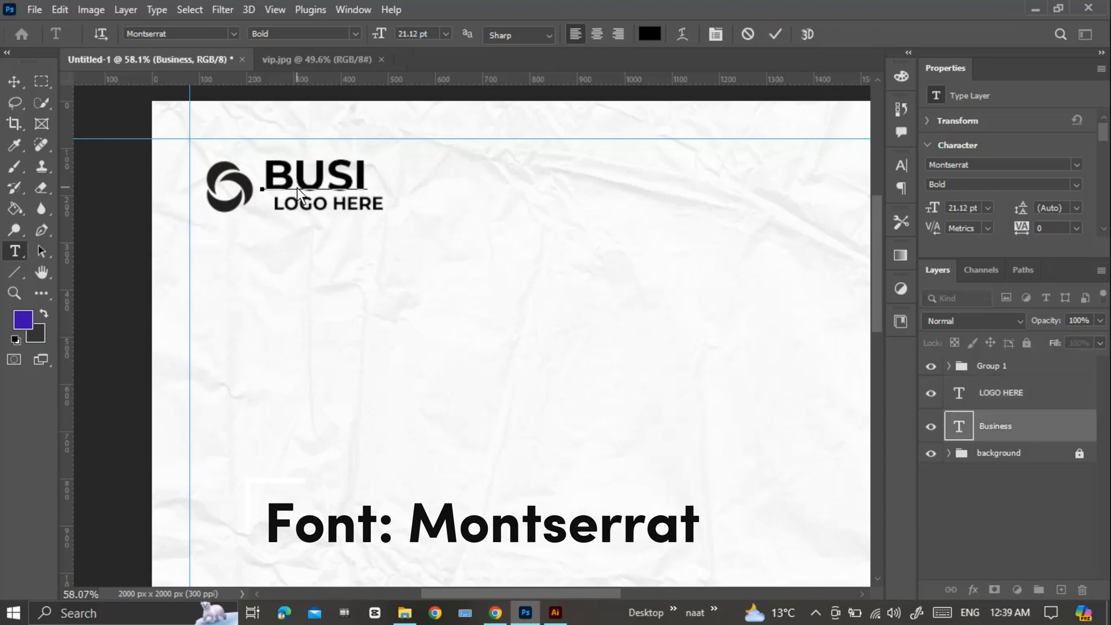
left_click(775, 36)
Align "LOGO HERE" with the left edge of "BUSINESS" and give it a light Montserrat weight.
key("v")
left_click_drag(367, 206, 266, 210)
key("t")
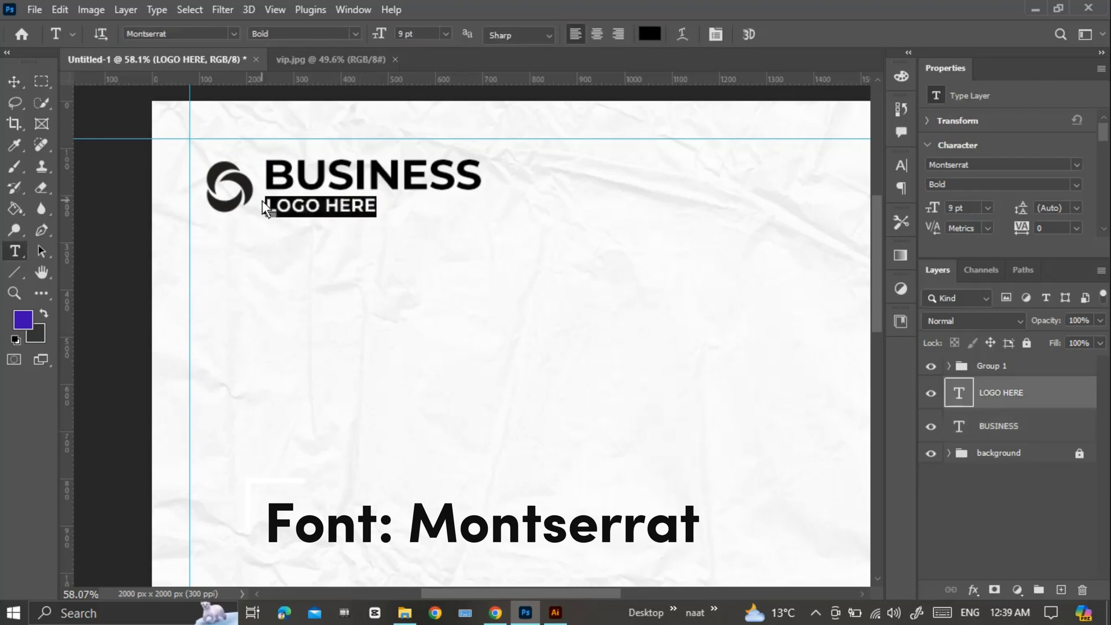
left_click(355, 35)
left_click(339, 89)
left_click(355, 34)
left_click(327, 76)
left_click(775, 35)
Enlarge the "LOGO HERE" line slightly and scale "BUSINESS" down to match the logo's proportions.
key("v")
key("ctrl+t")
left_click_drag(377, 213, 393, 219)
key("Return")
left_click(414, 180)
key("ctrl+t")
left_click_drag(484, 155, 445, 161)
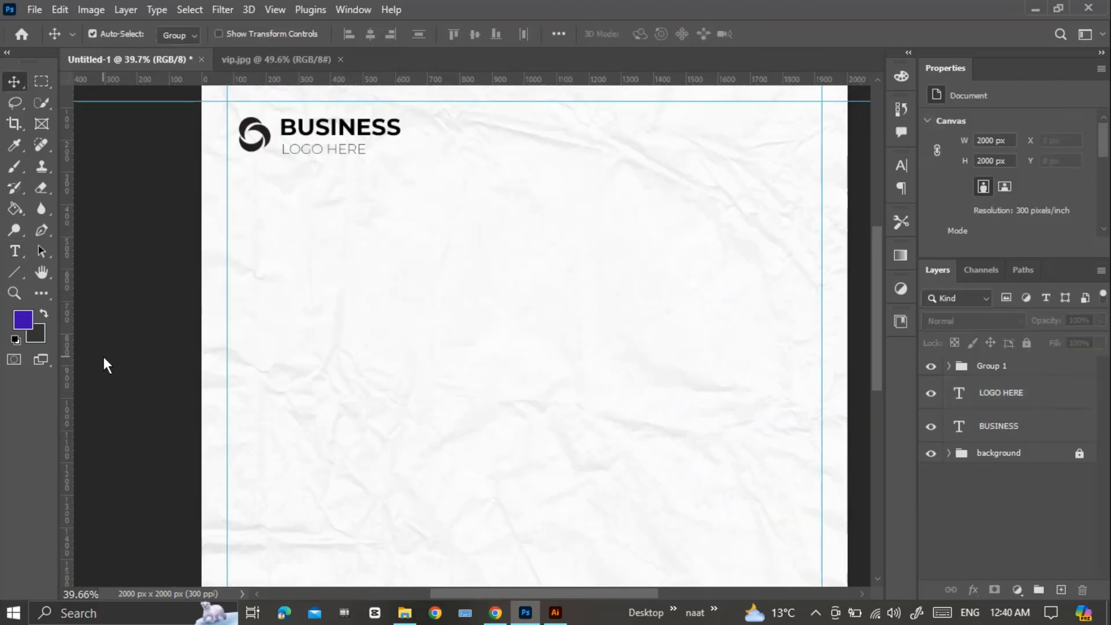
Place a vertical guide at the horizontal centre of the canvas, at 1000 px.
key("ctrl+r")
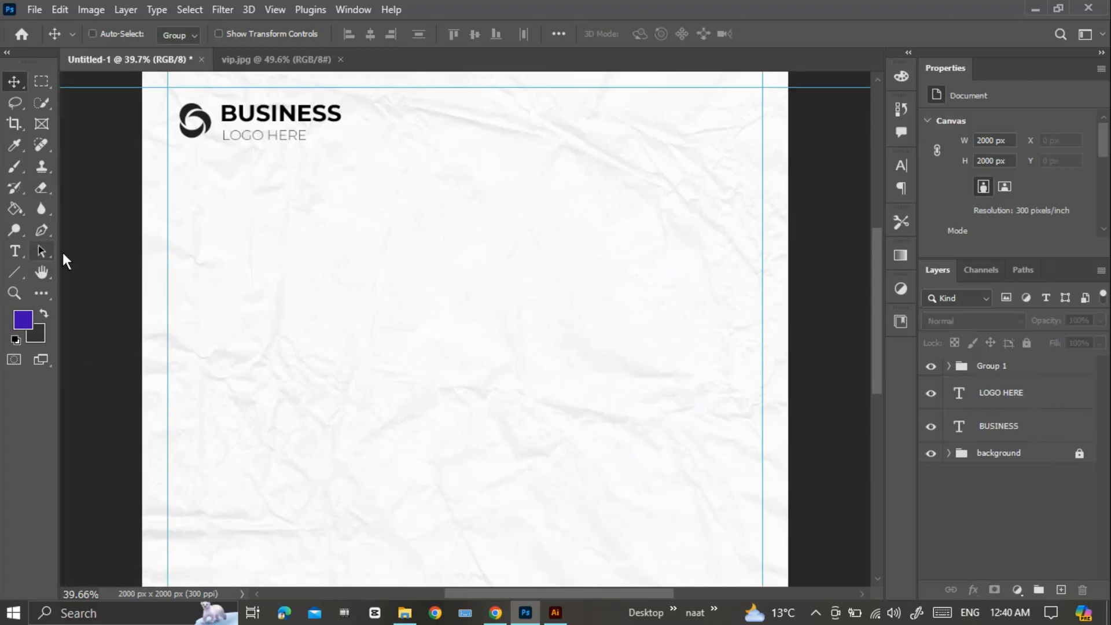
key("ctrl+r")
left_click_drag(72, 338, 471, 379)
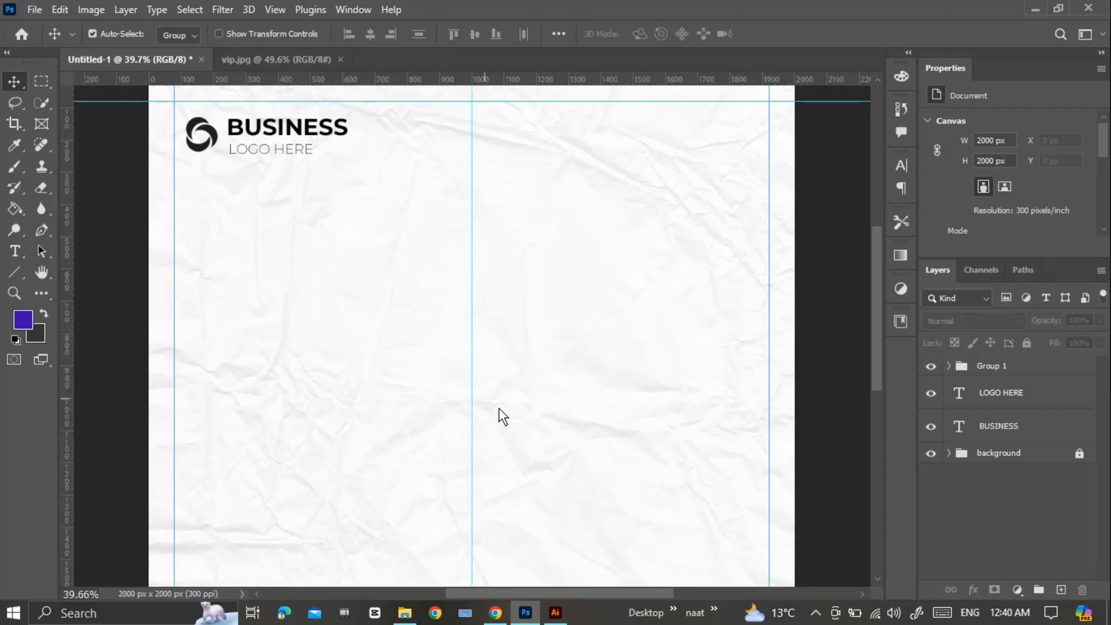
Draw a dark rectangle of about 592 × 838 px left of the vertical centre guide and round all its corners.
scroll(513, 424, "down", 2)
left_click_drag(510, 428, 516, 318)
scroll(516, 319, "down", 2)
left_click(14, 272)
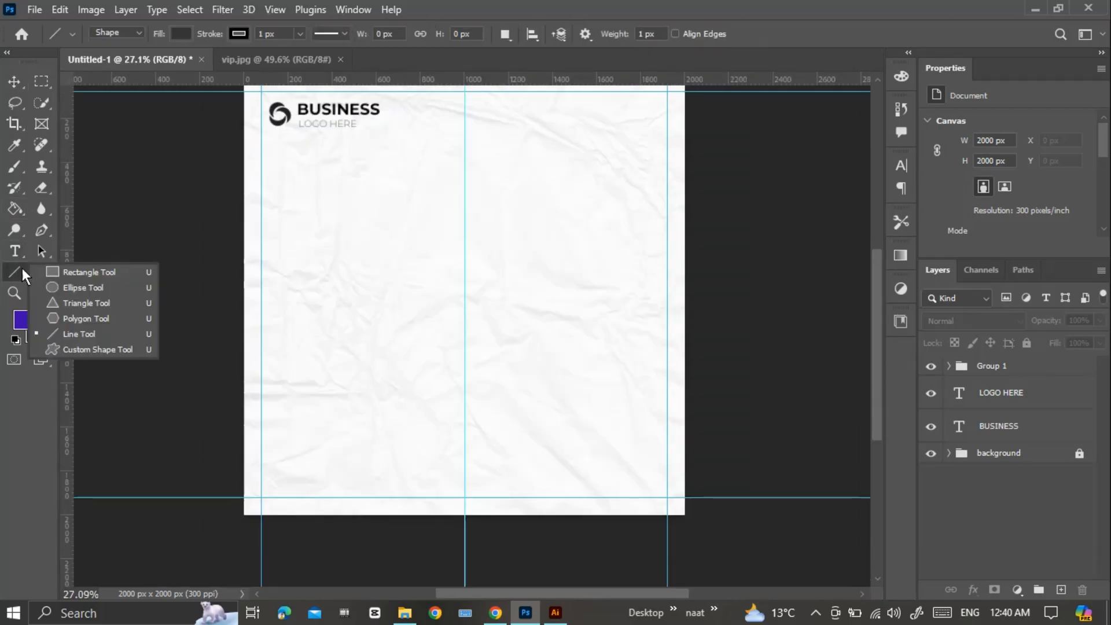
left_click(81, 269)
left_click_drag(305, 219, 436, 402)
key("v")
left_click_drag(372, 315, 395, 299)
left_click(14, 272)
left_click_drag(443, 218, 447, 214)
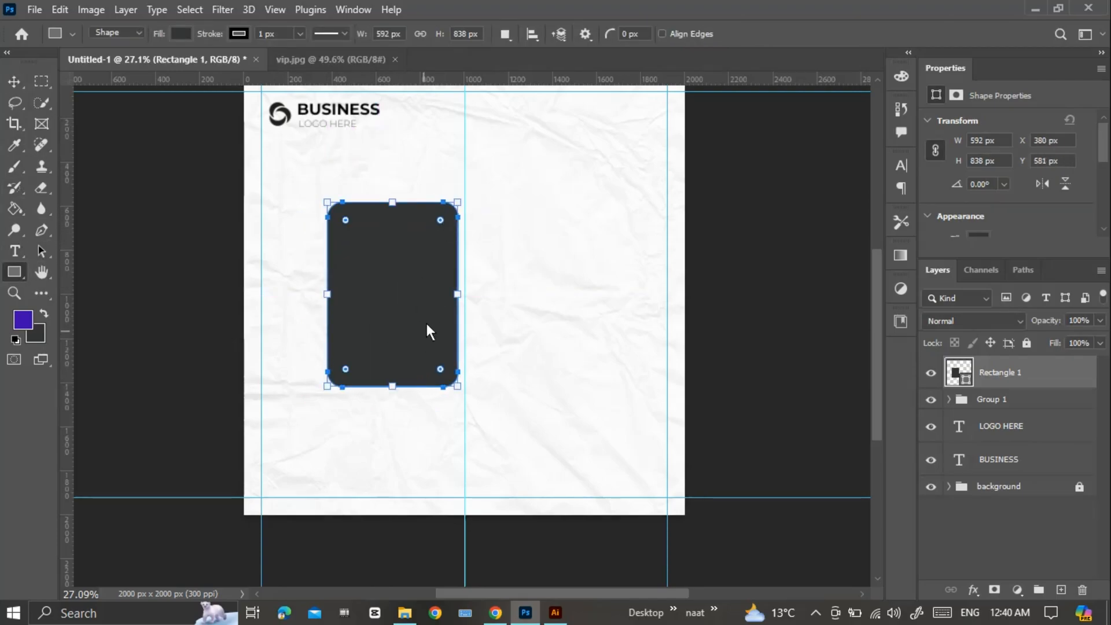
Duplicate the rounded rectangle, offsetting the copy down and to the right so the two overlap, and shift the pair together.
key("v")
left_click_drag(412, 329, 516, 388, "alt")
left_click_drag(515, 371, 510, 352)
left_click_drag(301, 209, 533, 454)
mouse_move(513, 375)
left_mouse_down()
mouse_move(514, 385)
mouse_move(516, 366)
left_mouse_up()
left_click(594, 388)
Scale both overlapping rectangles together to about 109.86% and centre them horizontally on the 1000 px guide.
left_click_drag(301, 171, 487, 386)
left_click_drag(482, 367, 506, 397)
key("ctrl+t")
left_click_drag(464, 454, 466, 475)
left_click_drag(504, 366, 541, 400)
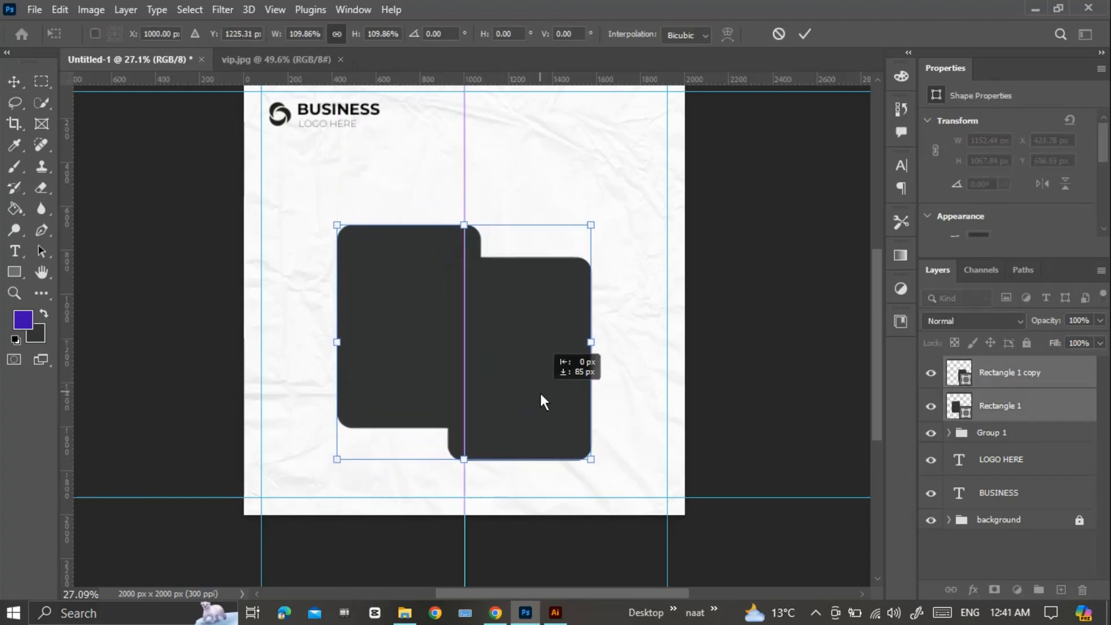
key("Return")
scroll(589, 269, "down", 1)
left_click_drag(588, 305, 599, 213)
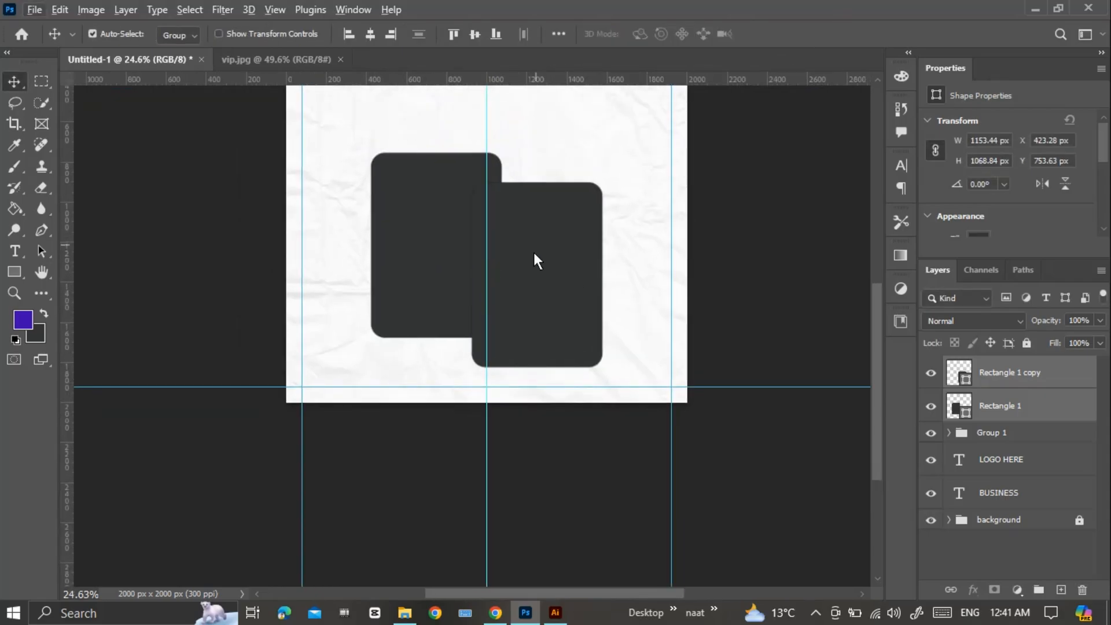
left_click_drag(533, 252, 517, 289)
Select the front rectangle's layer and open the stock portrait of the man in a suit as its own document.
left_click(1004, 401)
left_click(974, 376)
left_click(932, 373)
left_click(931, 373)
left_click(34, 10)
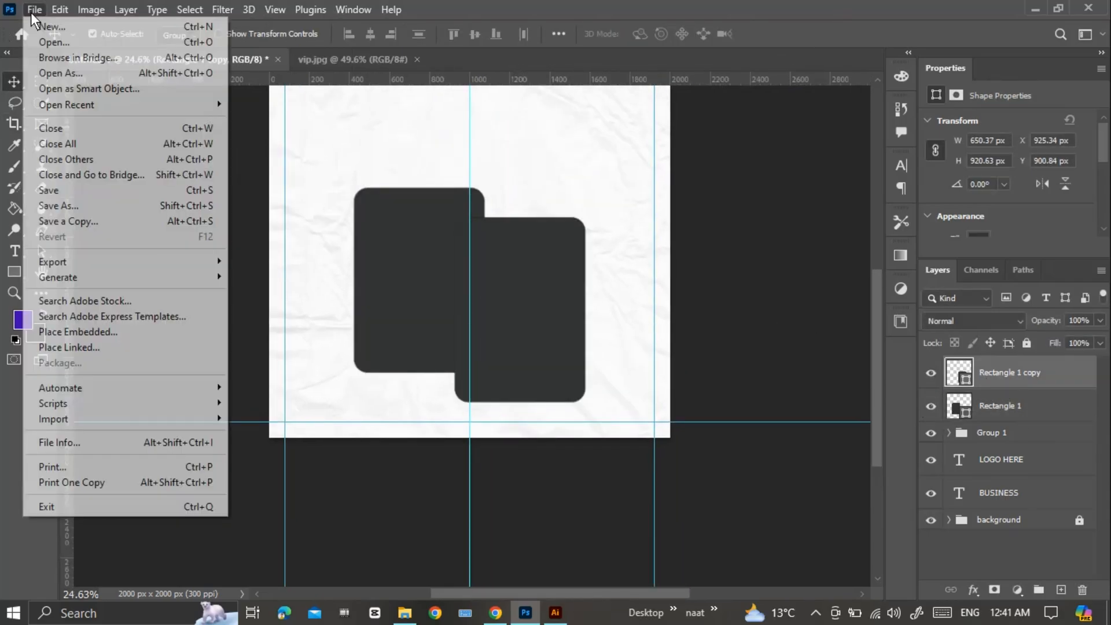
left_click(50, 41)
double_click(182, 223)
double_click(554, 350)
Copy the whole portrait and paste it into the Untitled-1 document above the front rectangle.
key("ctrl+a")
left_click(92, 34)
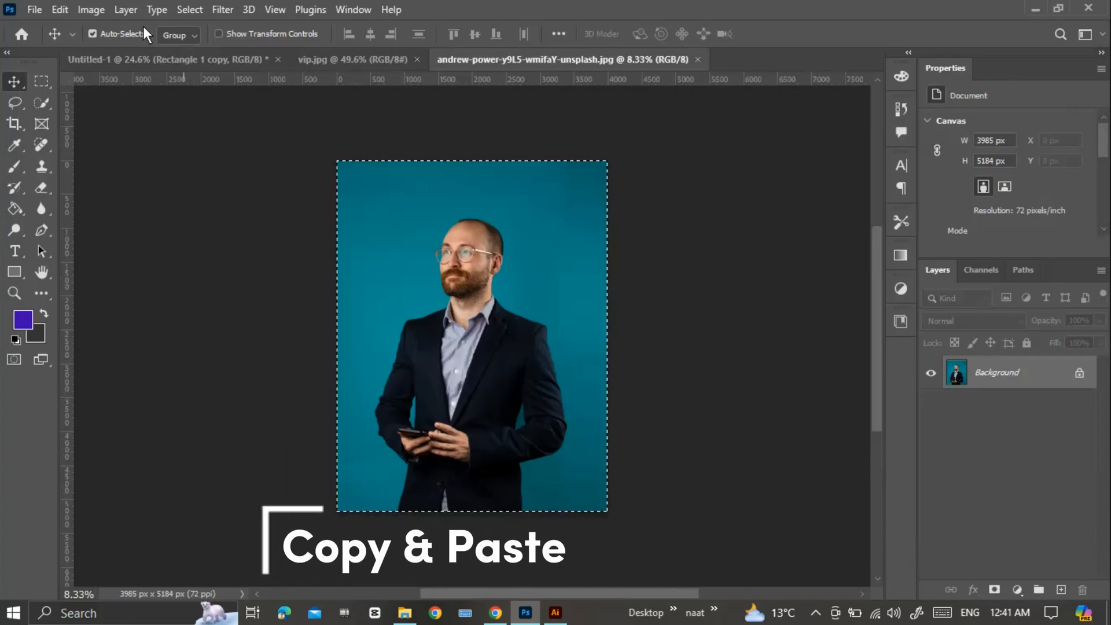
left_click(166, 61)
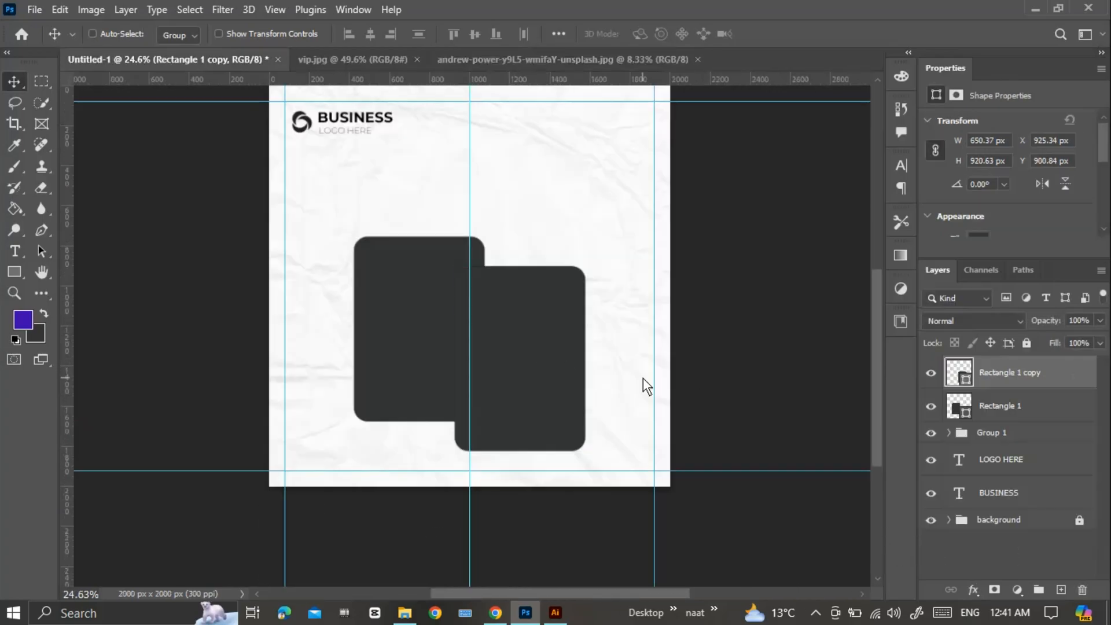
key("ctrl+v")
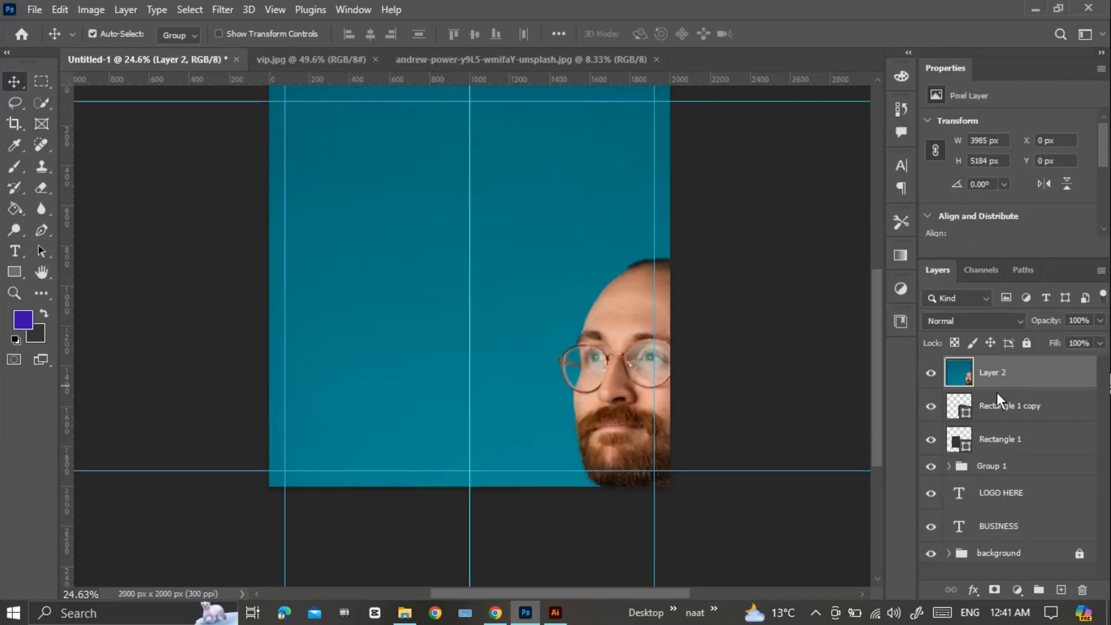
Clip the portrait to the front rectangle and scale it down to about 750 × 975 px over that frame.
left_click(1018, 389, "alt")
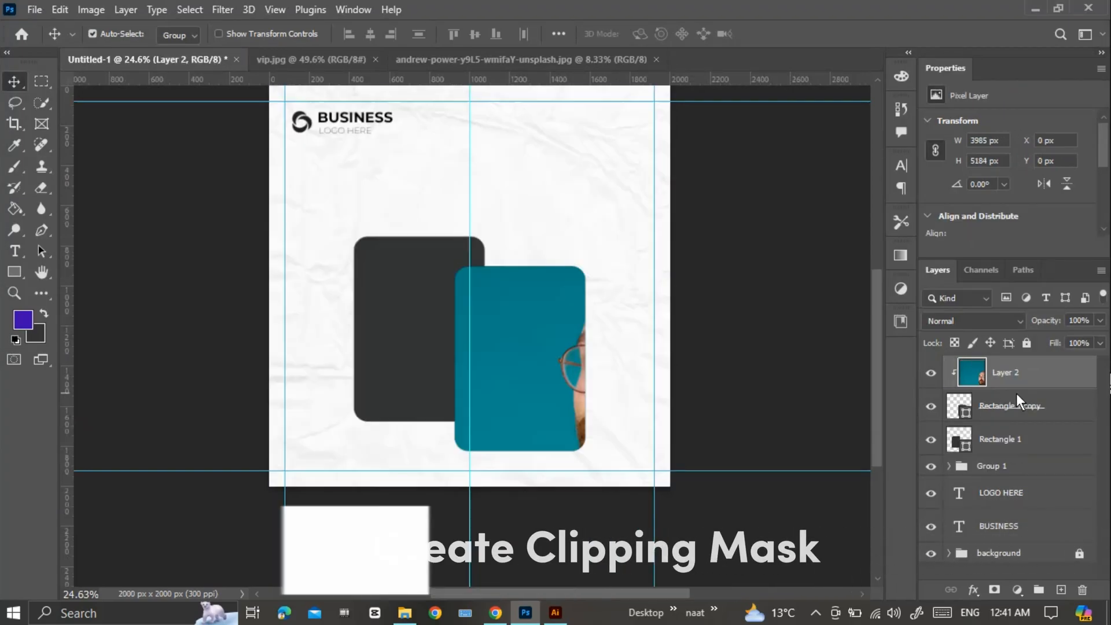
key("ctrl+t")
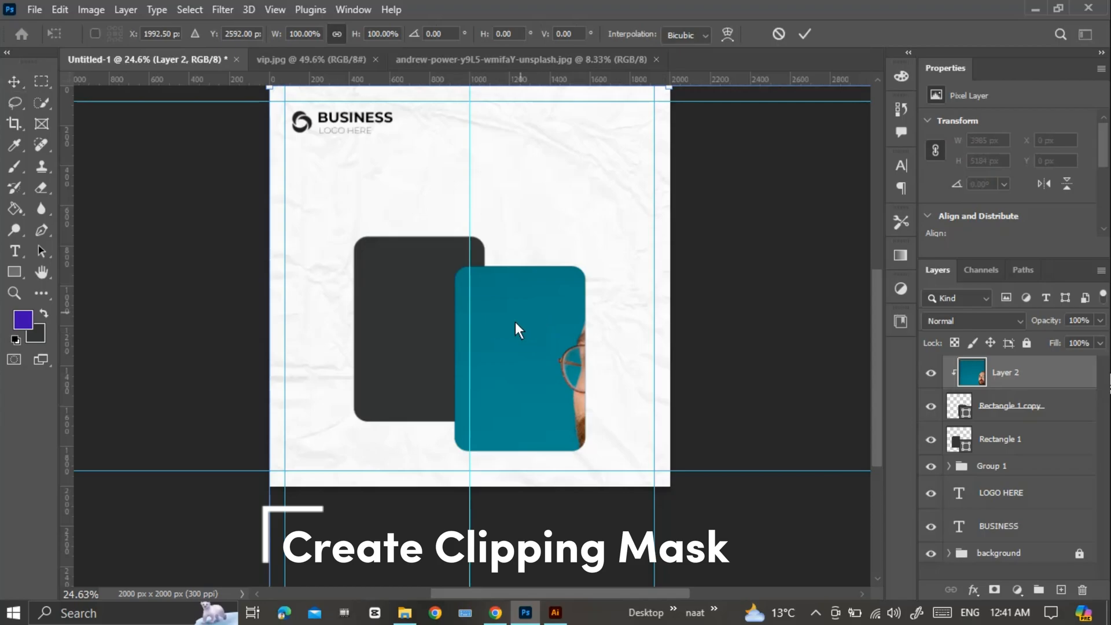
scroll(668, 113, "down", 1)
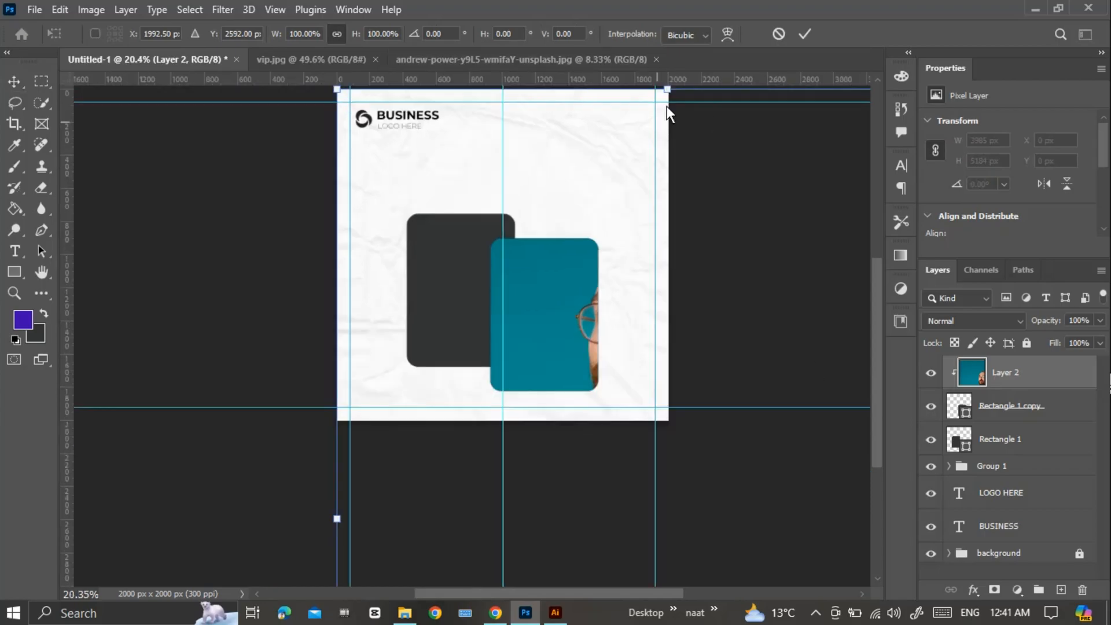
left_click_drag(669, 91, 565, 291)
left_click_drag(599, 392, 606, 397)
left_click_drag(564, 355, 564, 350)
left_click(803, 34)
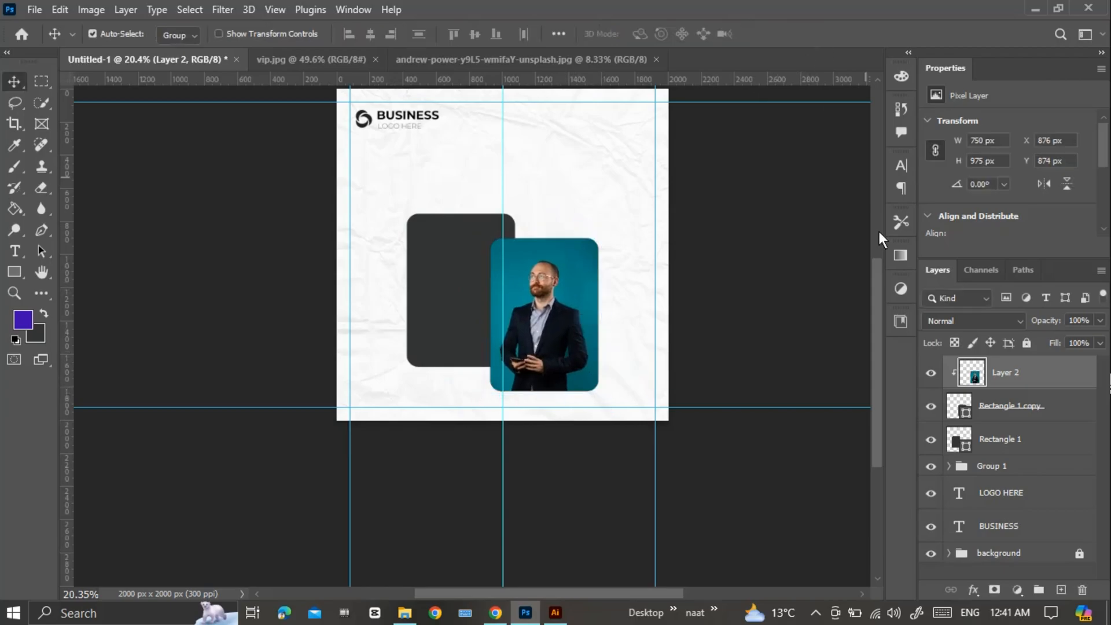
Enlarge the clipped portrait slightly and reposition the man within the front frame.
key("ctrl+t")
left_click_drag(545, 233, 549, 214)
left_click_drag(553, 291, 554, 290)
key("Return")
Place the black-and-white city skyline image directly above the rear rectangle's layer and clip it to that rectangle.
left_click(65, 8)
mouse_move(36, 10)
left_click(71, 310)
double_click(177, 167)
key("Return")
left_click_drag(1034, 376, 1018, 458)
left_click(1017, 457, "alt")
Resize and position the skyline image so it fills the rear frame with the tall tower in view.
key("ctrl+t")
left_click_drag(502, 124, 500, 210)
left_click_drag(503, 290, 474, 291)
mouse_move(475, 385)
left_mouse_down()
mouse_move(476, 353)
mouse_move(476, 375)
left_mouse_up()
left_click_drag(476, 329, 443, 325)
left_click_drag(443, 206, 443, 190)
left_click_drag(457, 309, 481, 328)
key("Return")
Scale both picture frames and their clipped images together to about 112.21% and settle them in the canvas's lower half.
left_click_drag(391, 202, 565, 375)
key("ctrl+t")
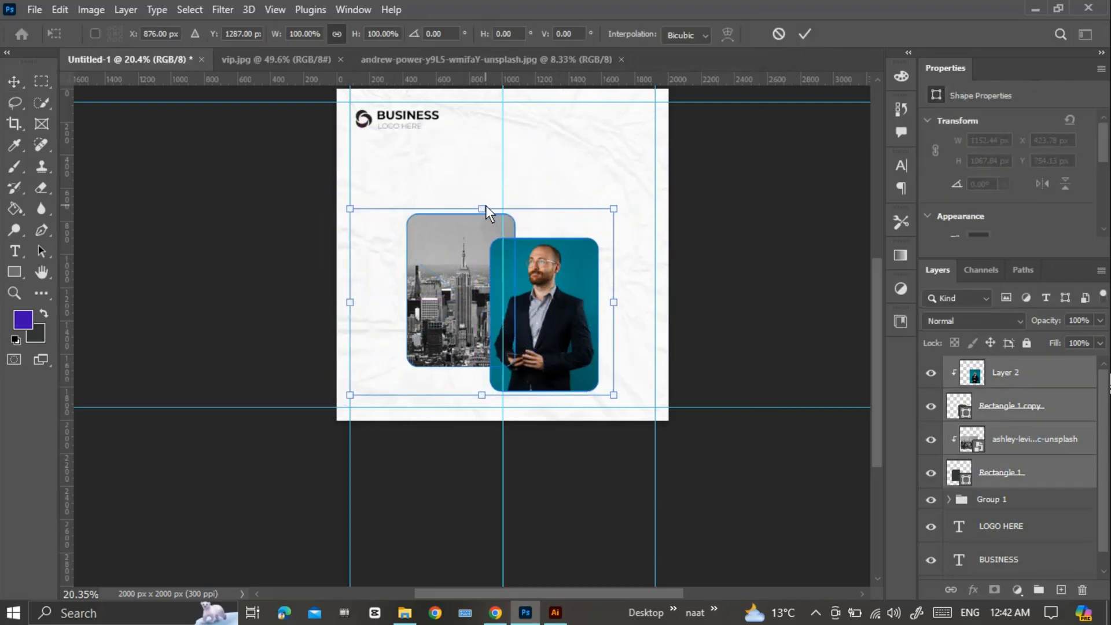
left_click_drag(484, 209, 485, 186)
left_click_drag(530, 297, 533, 309)
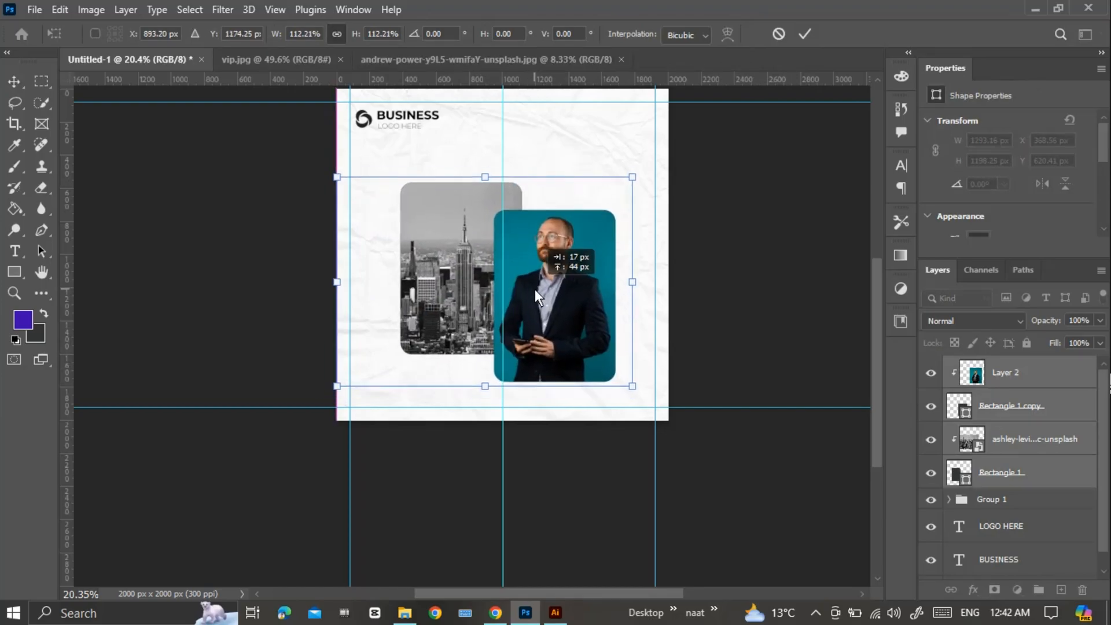
left_click(805, 34)
Draw a horizontal bar of about 1122 × 165 px from the skyline frame's upper right corner past the canvas's right edge.
scroll(529, 330, "down", 1)
scroll(509, 328, "up", 3)
key("u")
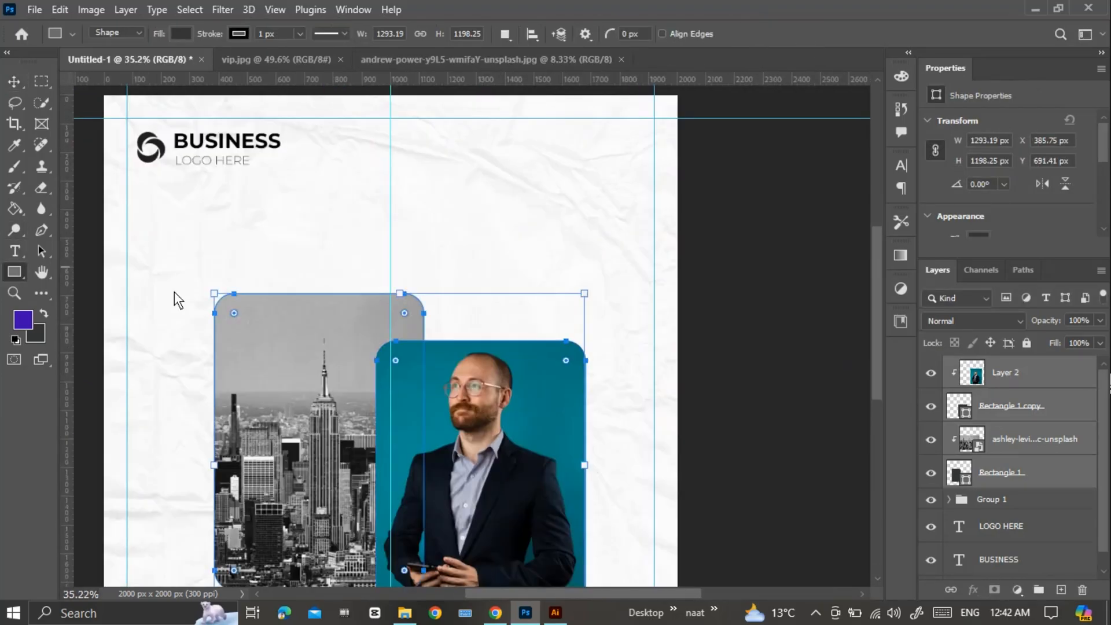
left_click_drag(427, 294, 749, 341)
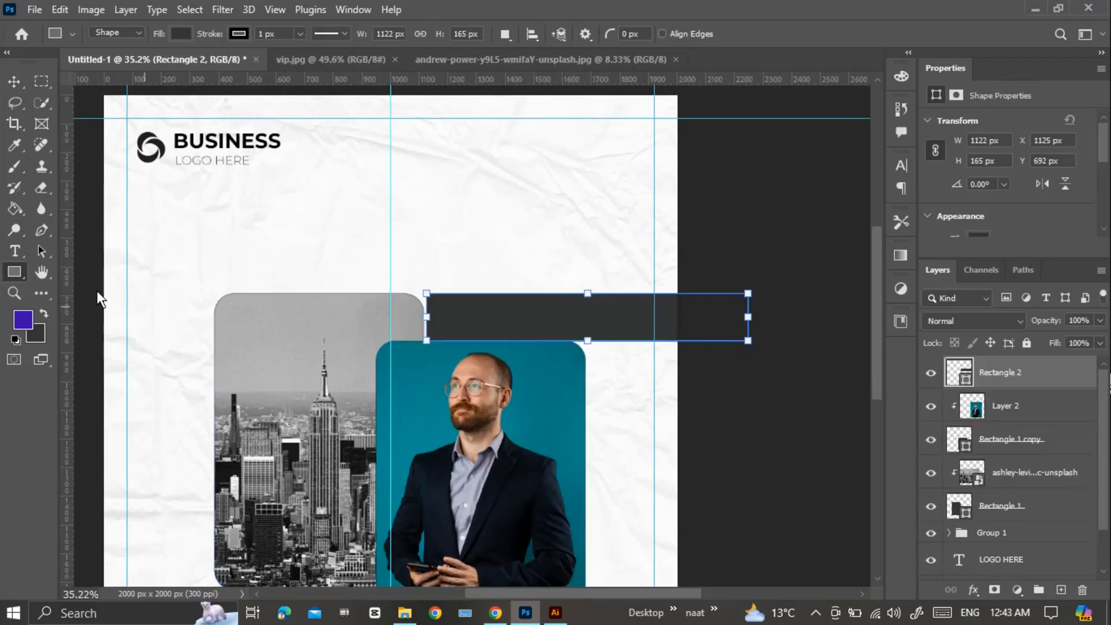
Fill the horizontal bar with the purple foreground colour, 3e0bb0.
scroll(990, 226, "down", 1)
left_click(981, 213)
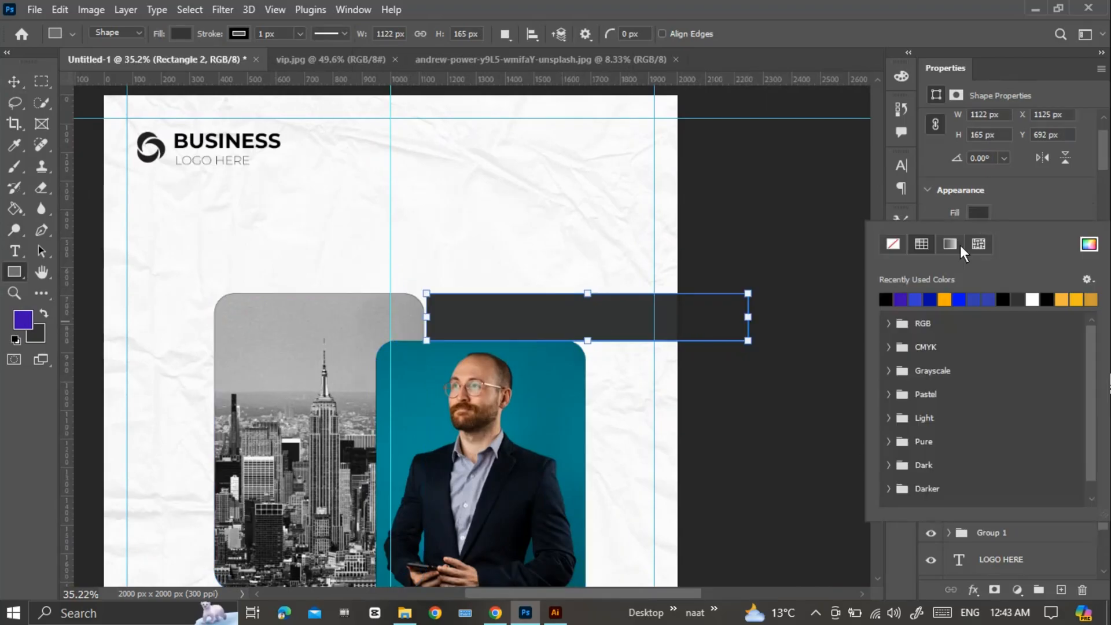
left_click(23, 319)
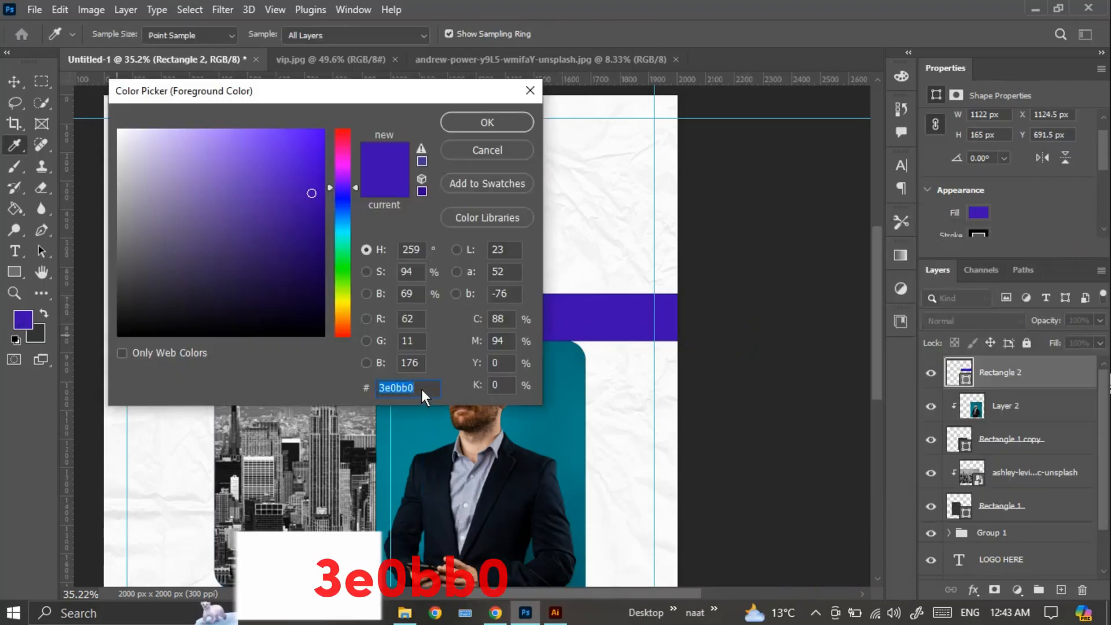
left_click(477, 150)
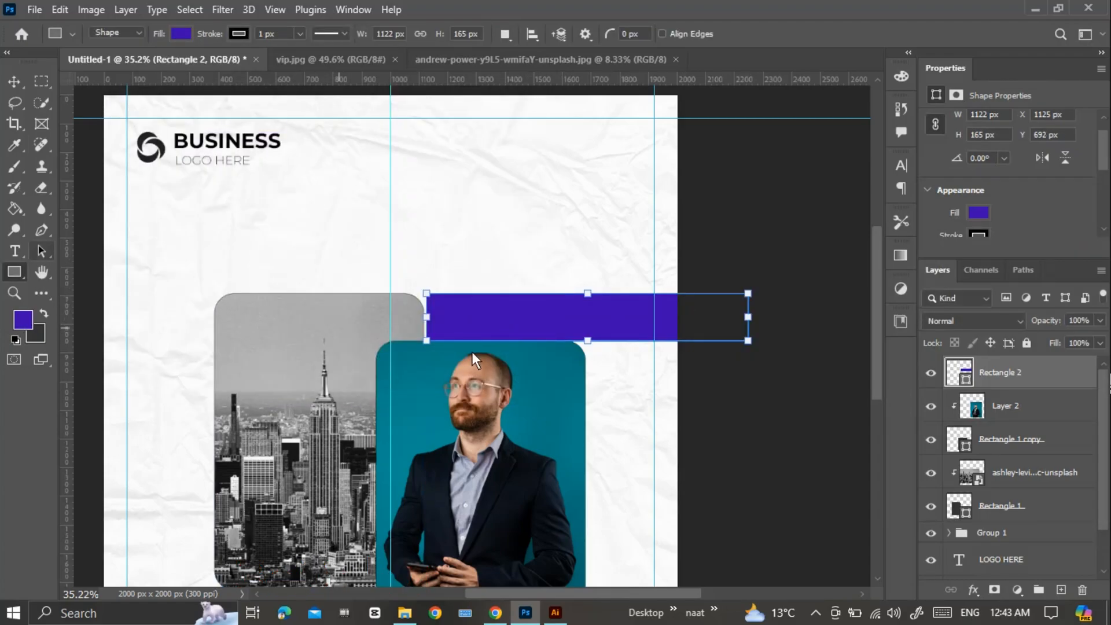
Round the purple bar's corners and move it behind both picture frames in the layer order.
scroll(471, 352, "up", 3)
left_click_drag(406, 286, 401, 280)
key("v")
left_click_drag(488, 310, 485, 316)
left_click_drag(996, 378, 1015, 511)
left_click_drag(458, 307, 463, 312)
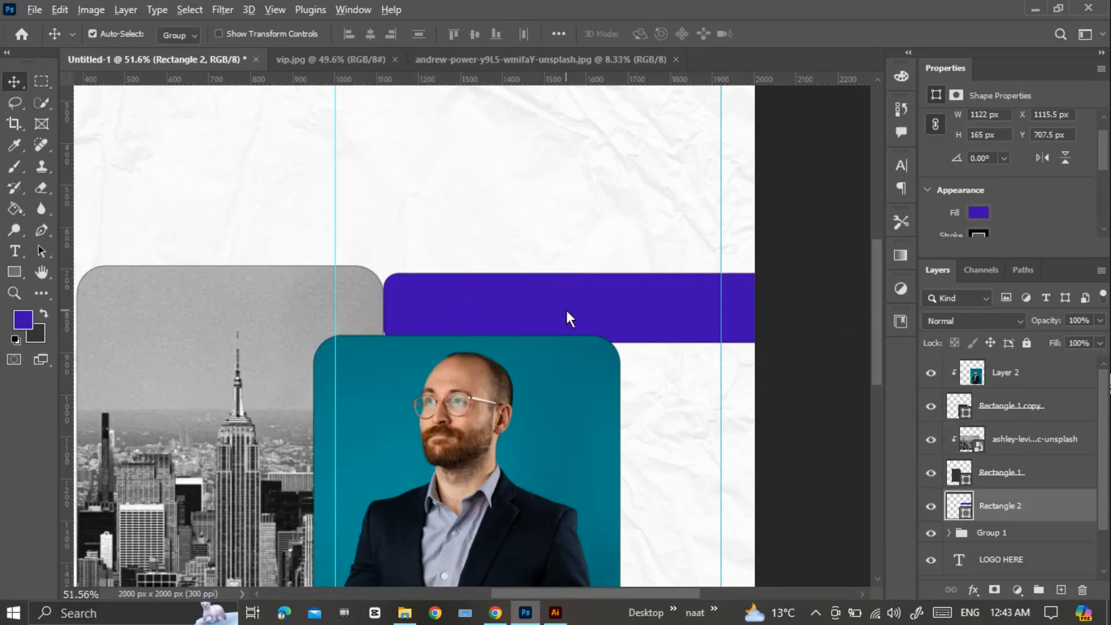
Stretch the purple bar's height to about 110.24% and reposition it slightly beside the skyline frame.
key("ctrl+t")
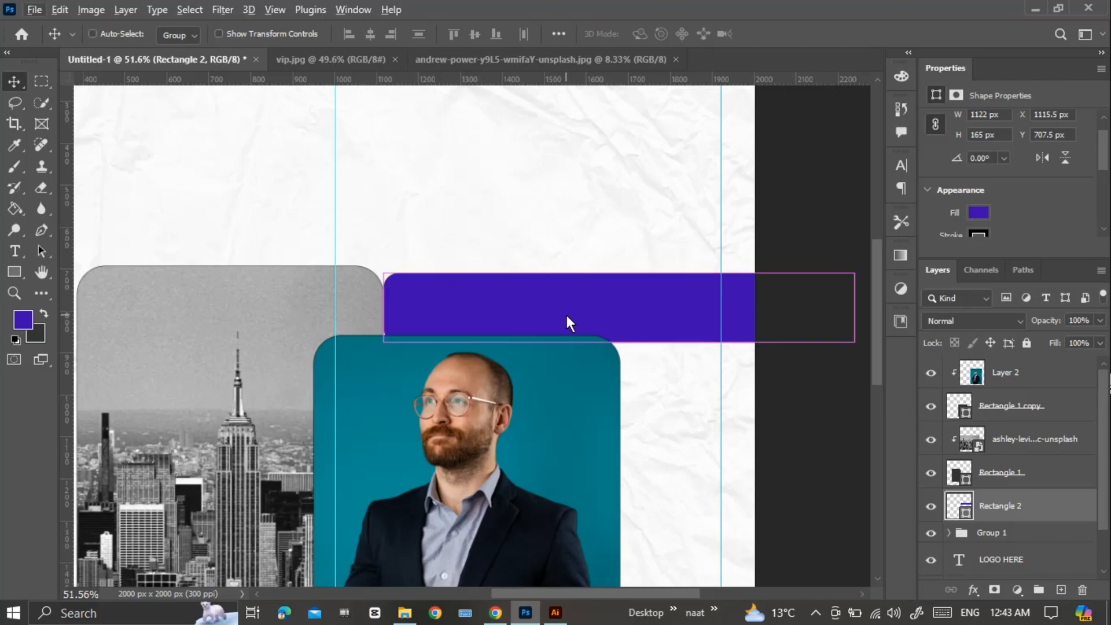
left_click_drag(619, 271, 619, 265)
left_click(797, 30)
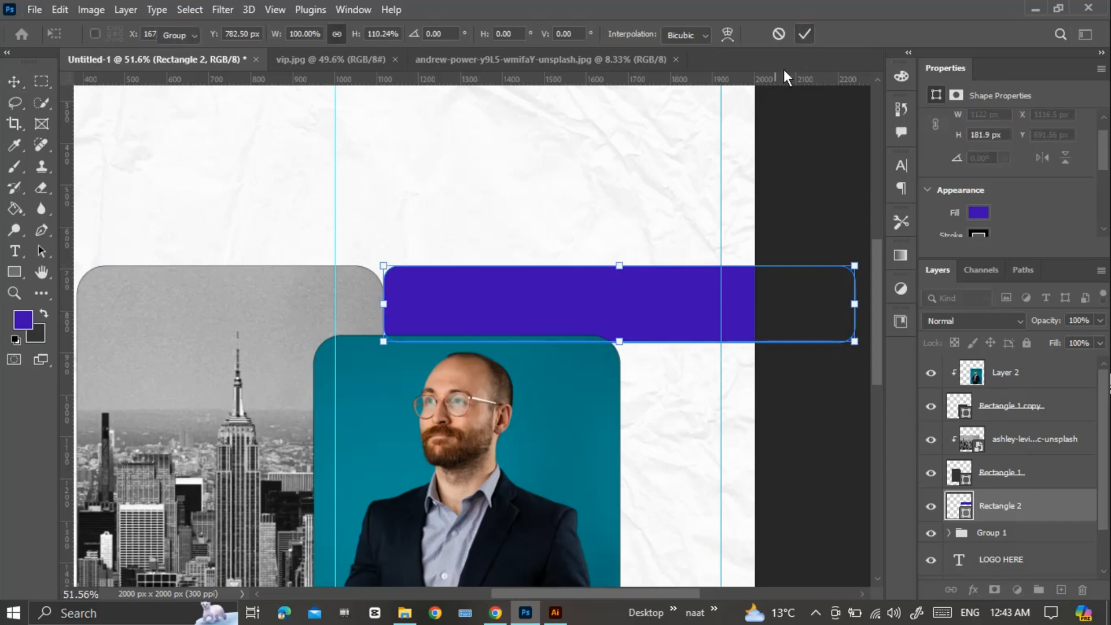
scroll(665, 302, "down", 2)
left_click_drag(664, 311, 680, 283)
left_click_drag(582, 273, 581, 279)
Extend the purple bar's upper edge upward until it is level with the top of the skyline frame.
scroll(577, 270, "up", 3)
scroll(578, 271, "up", 1)
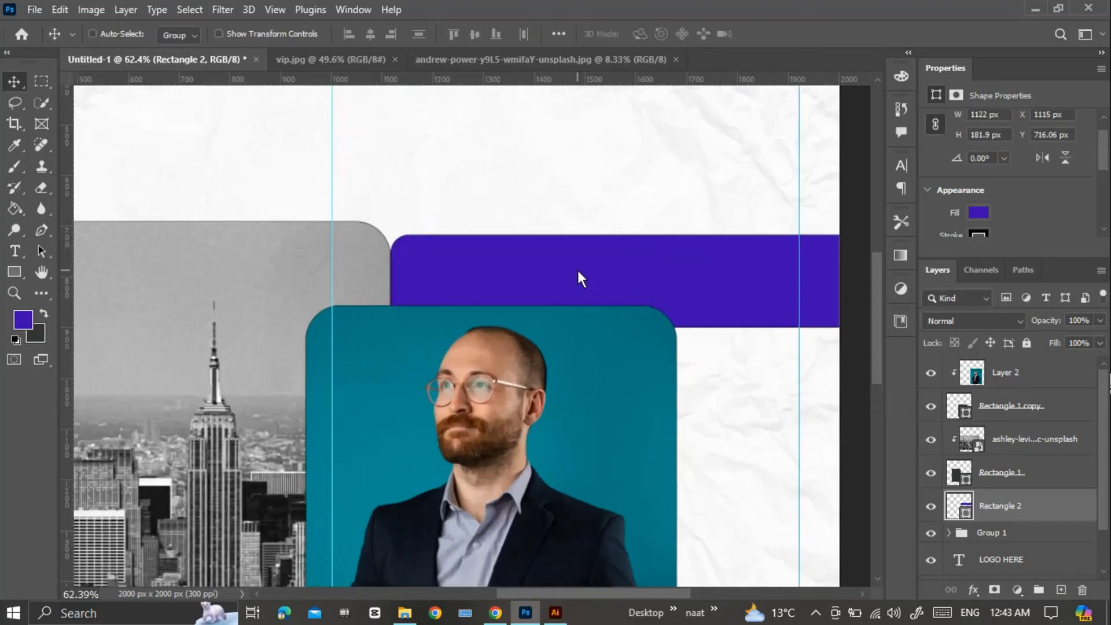
key("ctrl+t")
left_click_drag(674, 231, 673, 218)
left_click(804, 36)
Select the portrait frame's rectangle and change its stroke colour to white.
scroll(641, 270, "down", 1)
left_click(1007, 377)
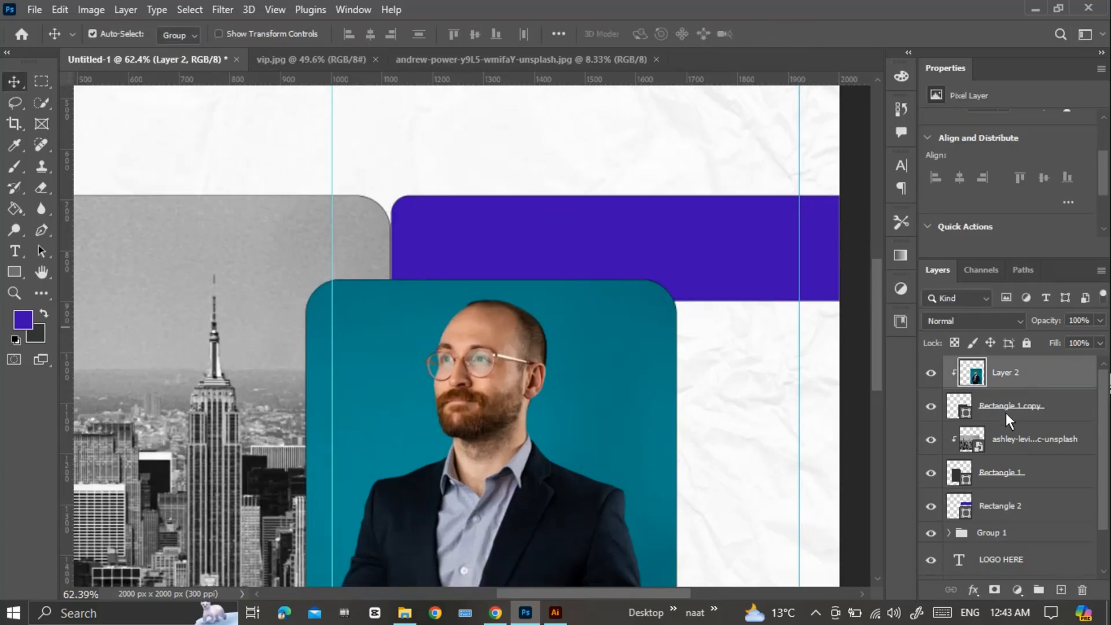
left_click(1009, 407)
scroll(994, 202, "down", 2)
scroll(984, 205, "down", 1)
left_click(980, 197)
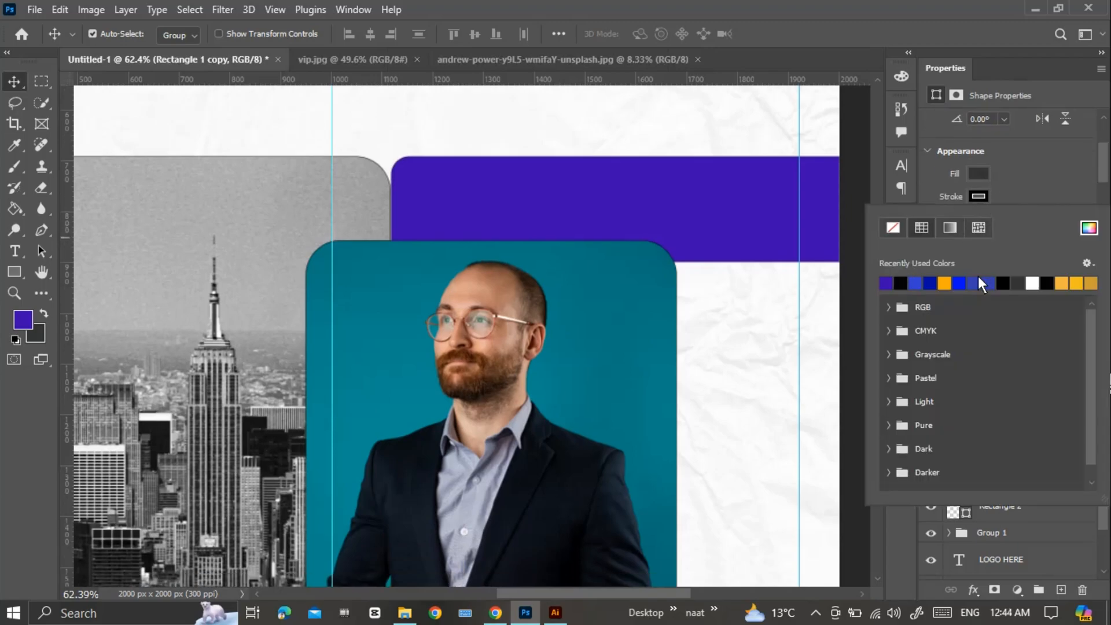
left_click(1033, 284)
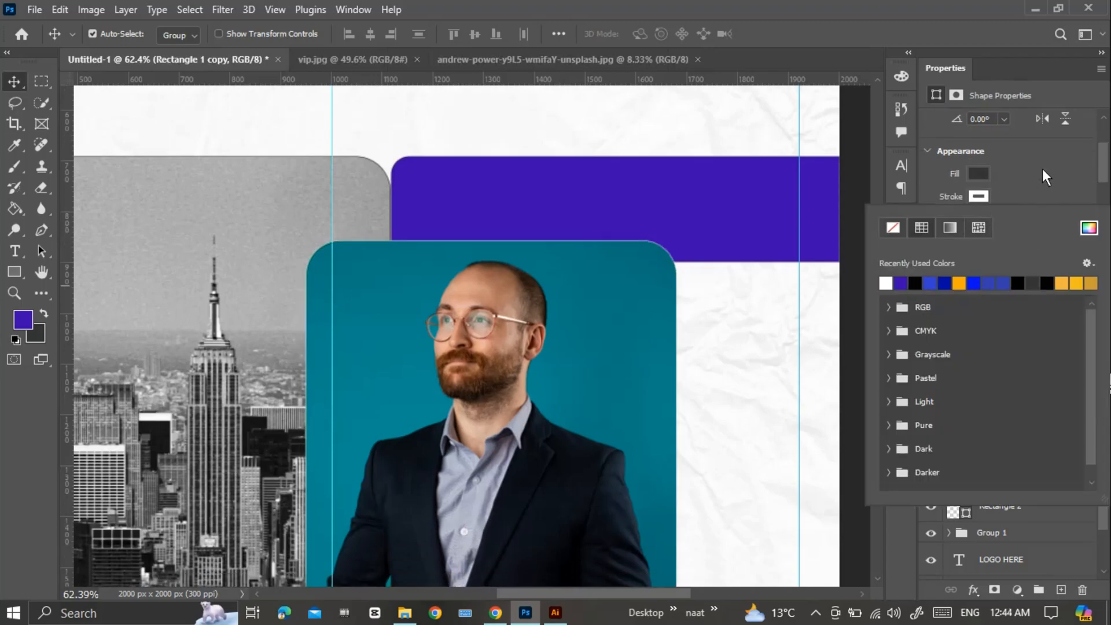
left_click(1043, 168)
Set the portrait frame's stroke width to 18 px.
left_click(1012, 218)
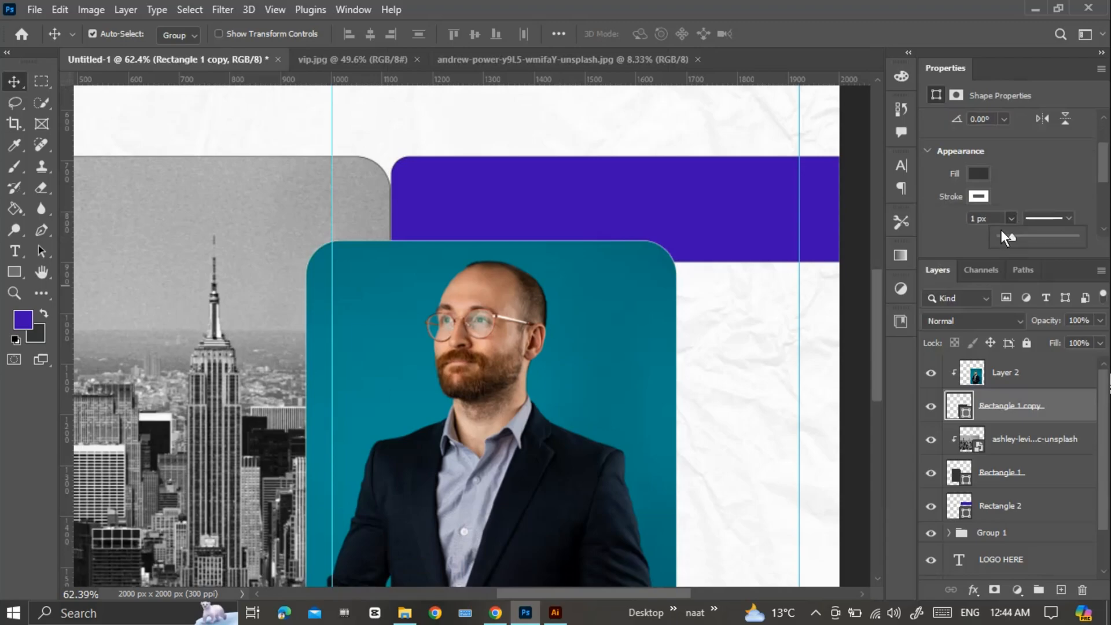
left_click(976, 218)
key("Return")
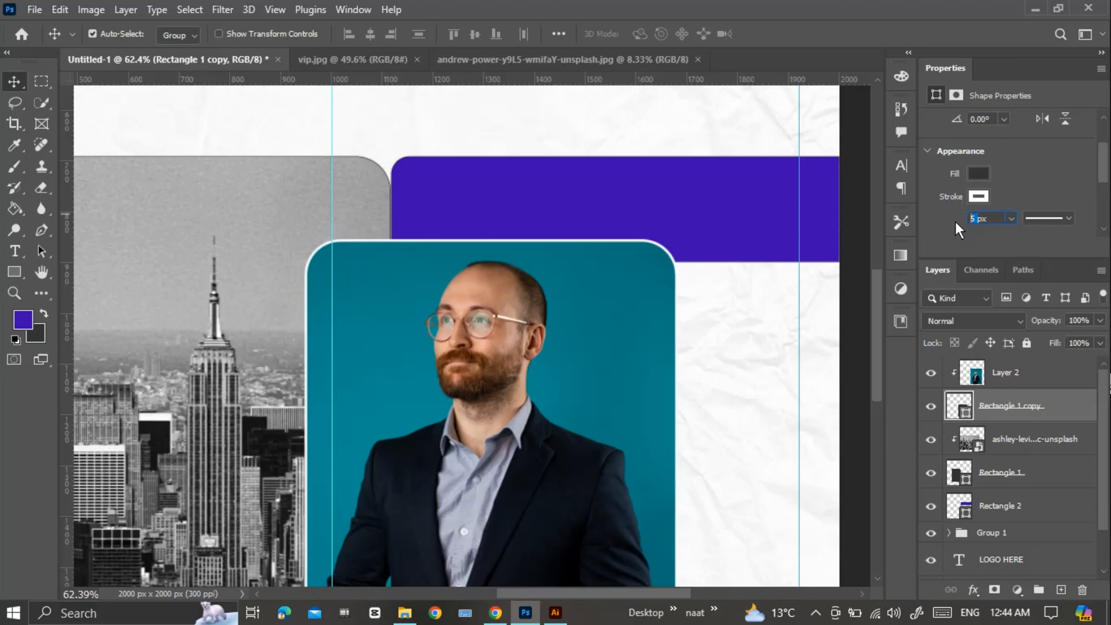
type("18")
key("Return")
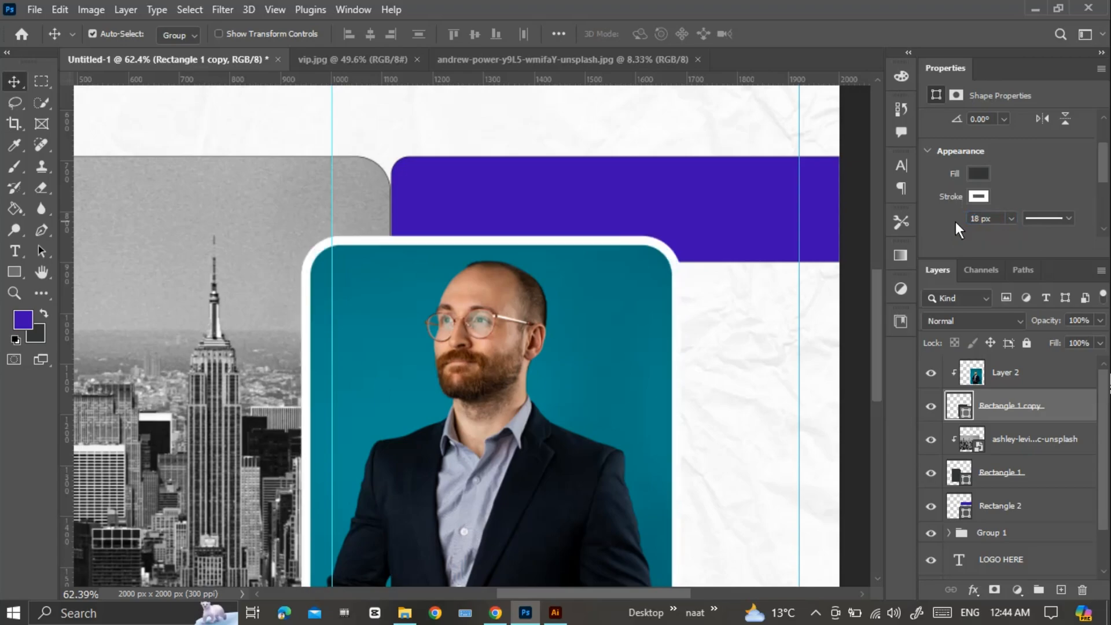
Give the skyline frame's rectangle a matching white stroke 18 px wide.
left_click(1012, 475)
left_click(979, 196)
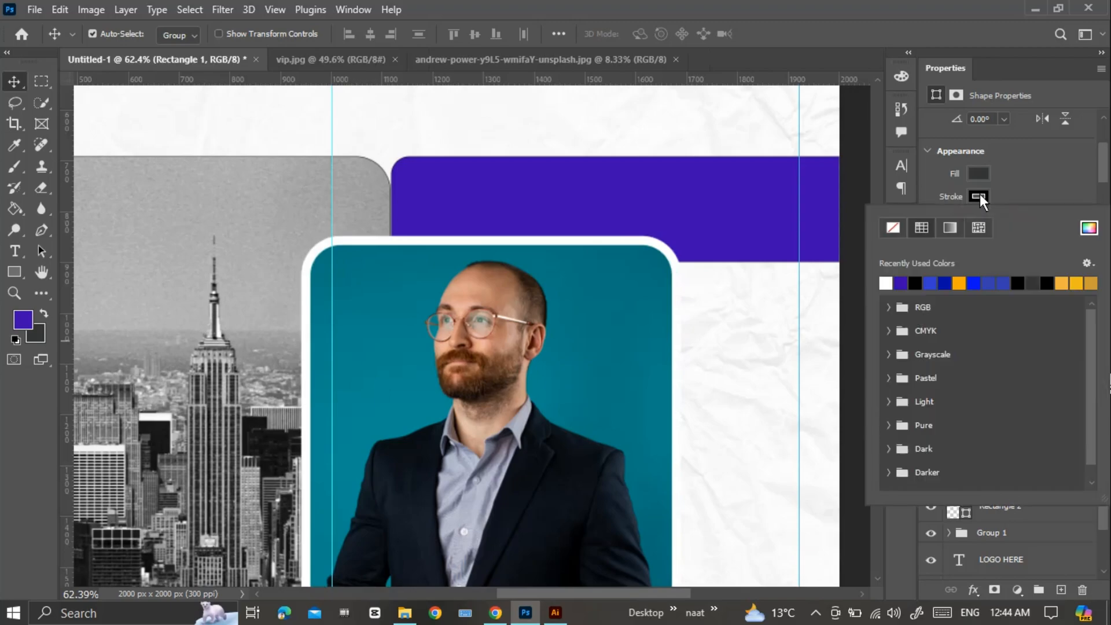
left_click(884, 283)
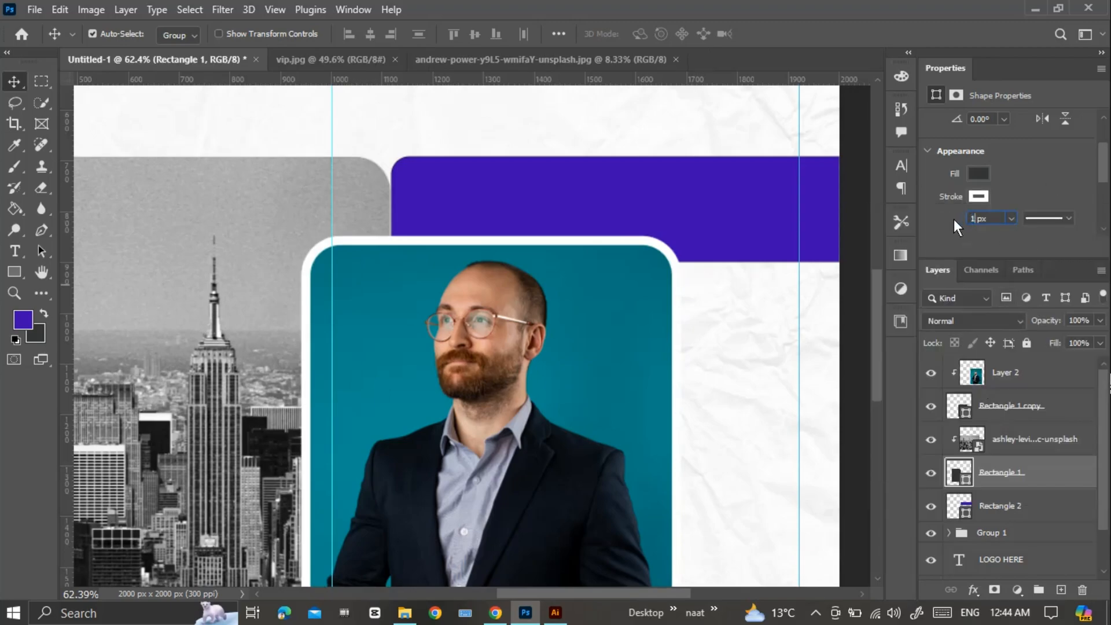
key("Return")
Duplicate the purple bar and place the copy behind the frames at the canvas's lower left, running off the left edge.
scroll(551, 303, "down", 5)
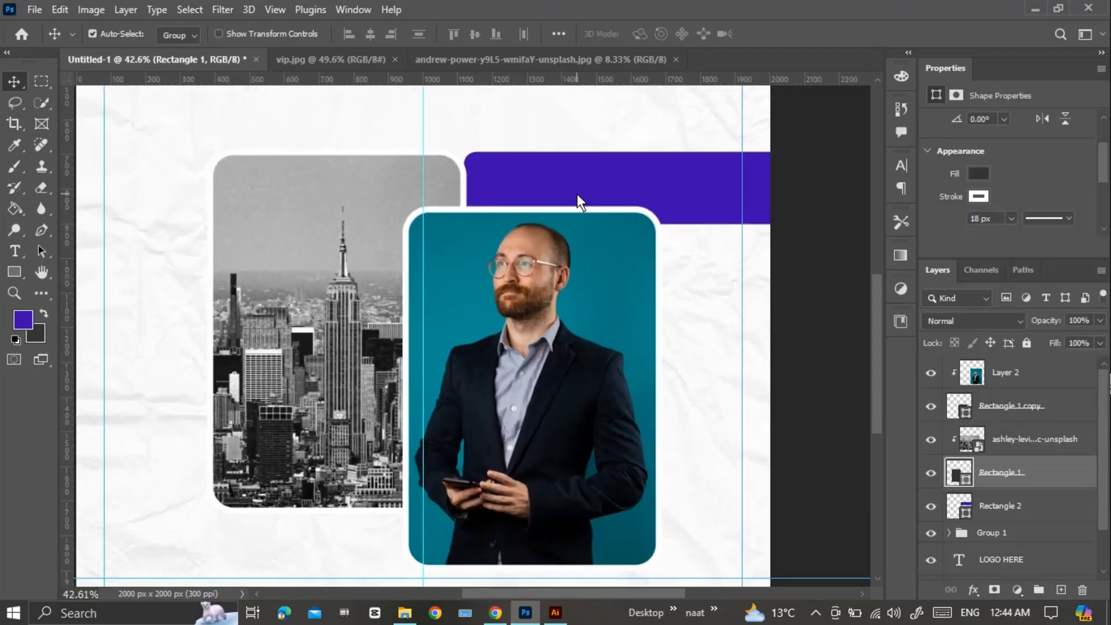
left_click(578, 193)
scroll(530, 178, "up", 2)
scroll(522, 276, "down", 2)
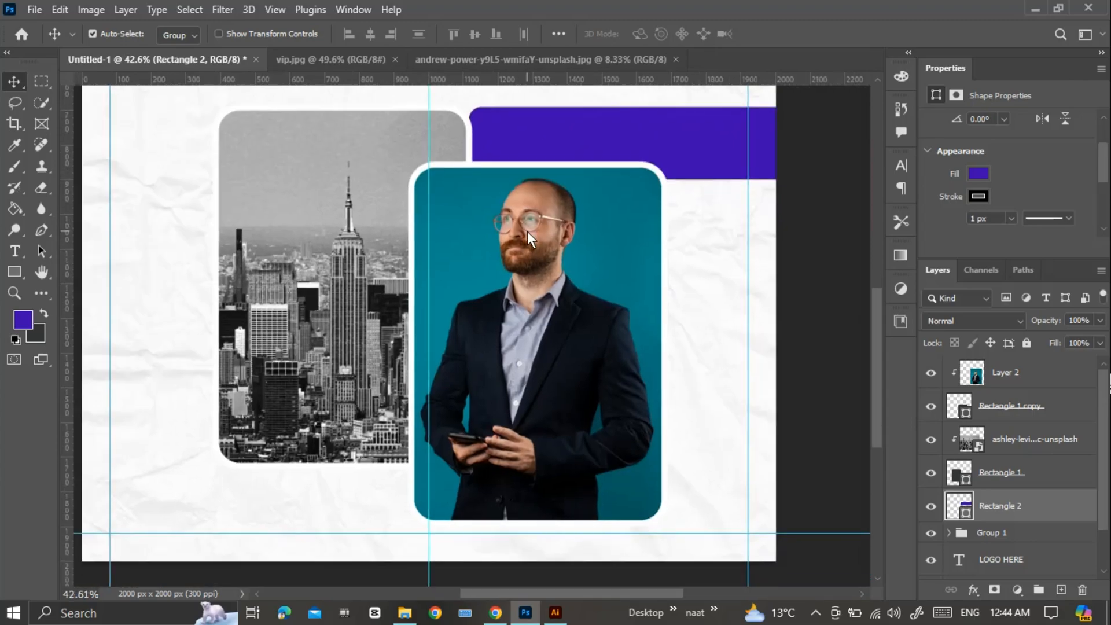
left_click_drag(564, 144, 123, 487)
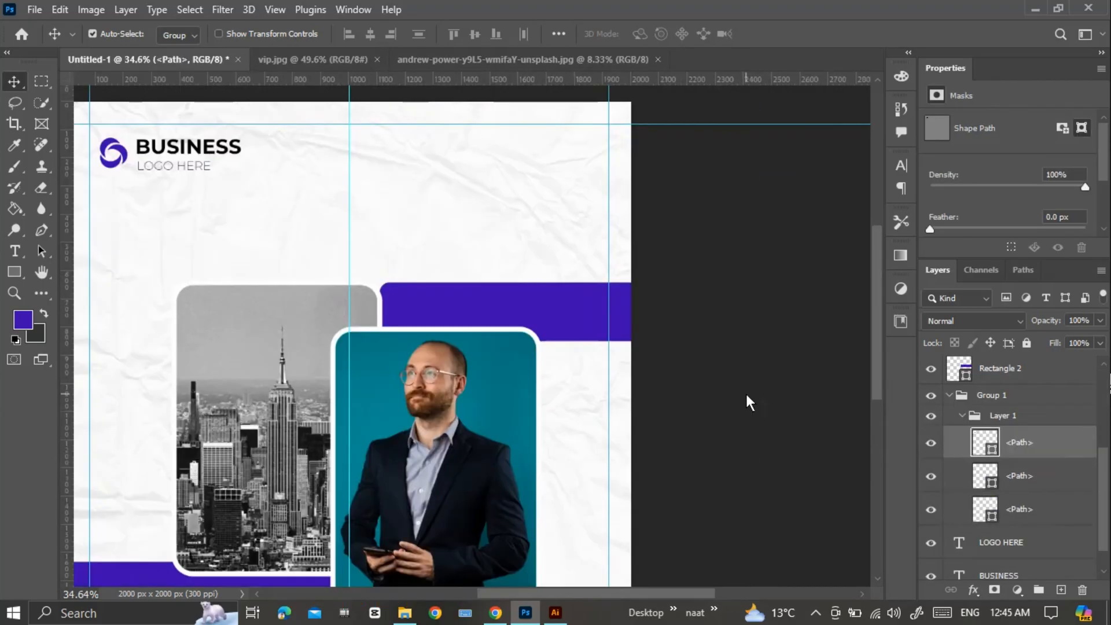
Open follow us.psd from the D: drive.
left_click_drag(745, 392, 774, 399)
left_click(29, 8)
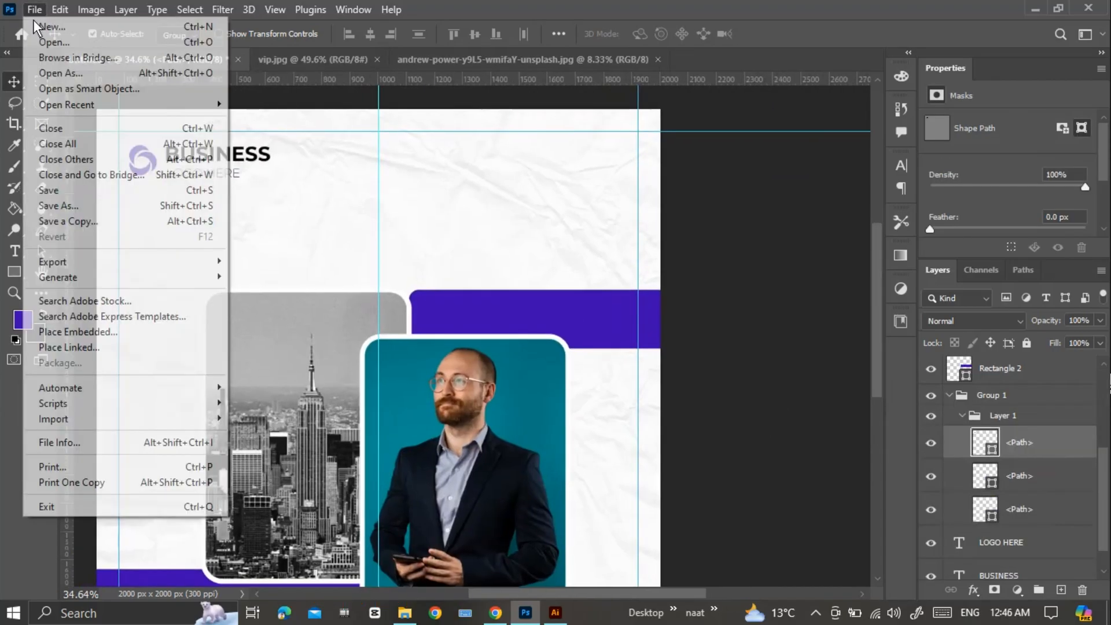
left_click(48, 39)
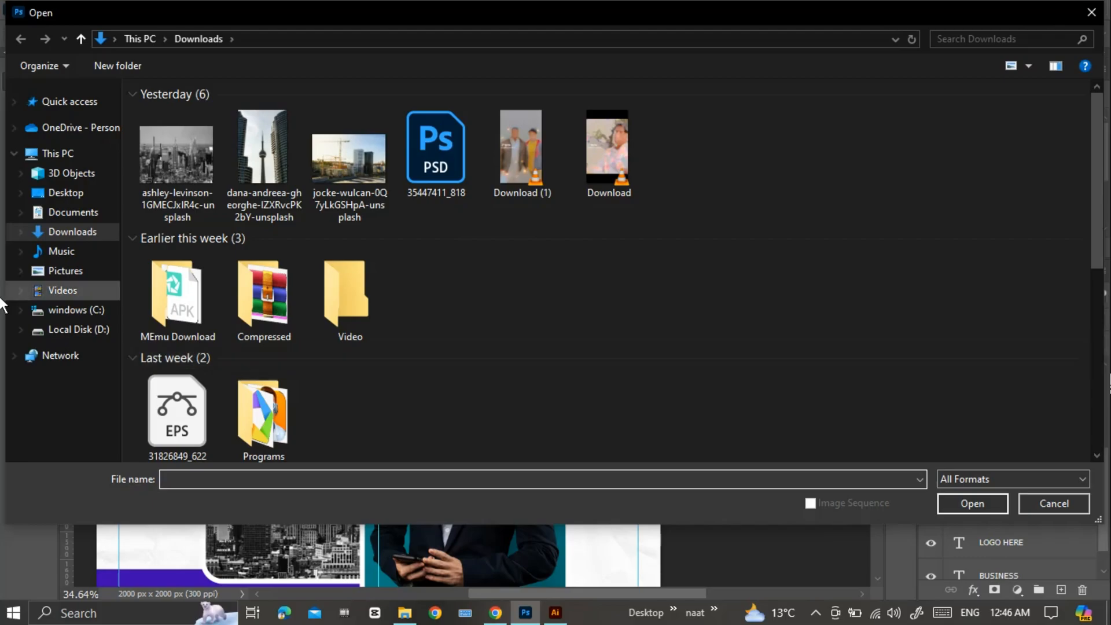
left_click(58, 330)
double_click(982, 238)
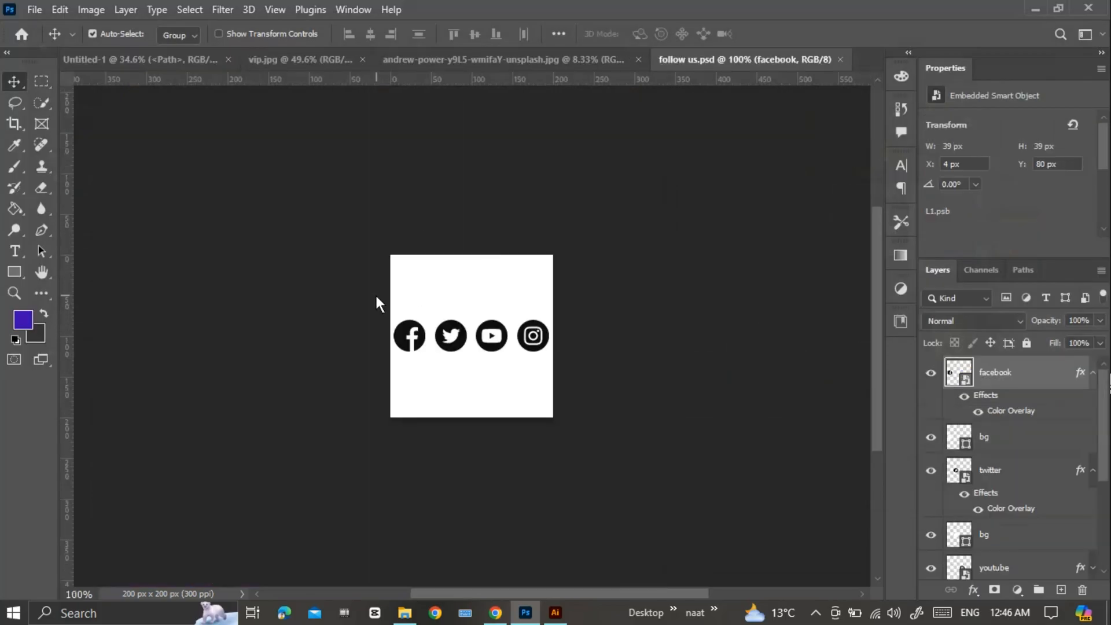
Copy the Facebook, Twitter and YouTube icons with their backgrounds and paste them into the Untitled-1 post.
left_click_drag(377, 294, 507, 370)
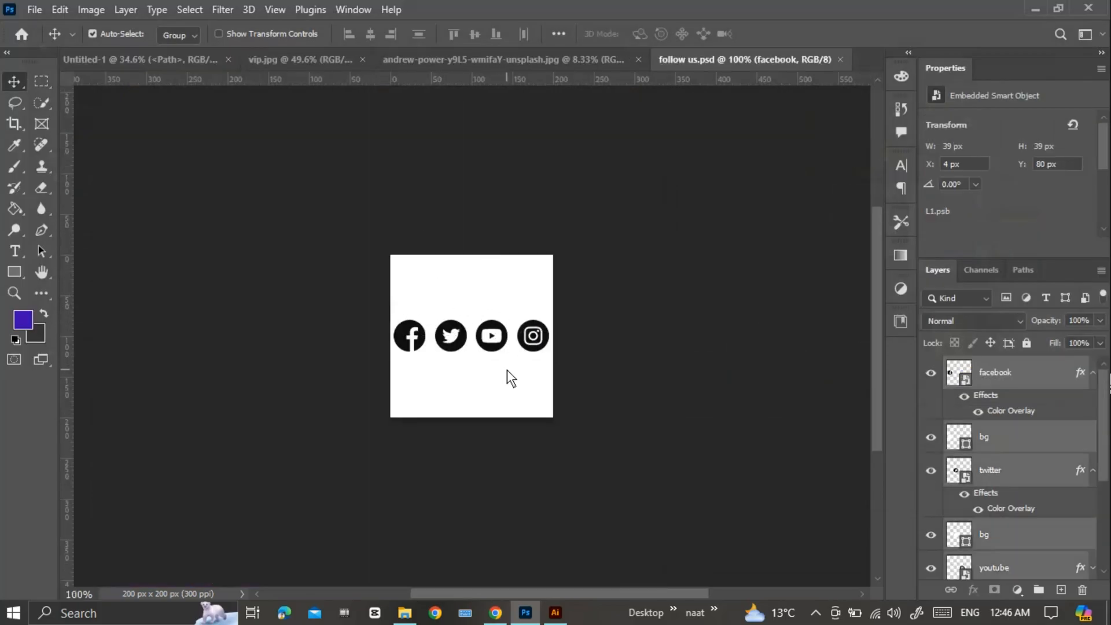
key("ctrl+c")
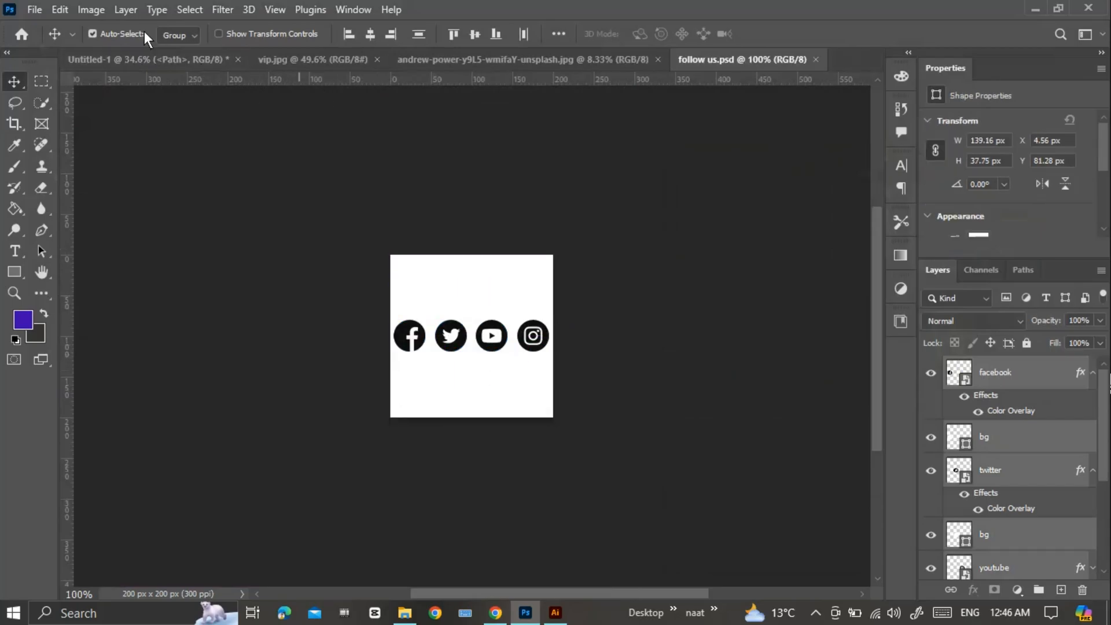
left_click(62, 9)
left_click(109, 113)
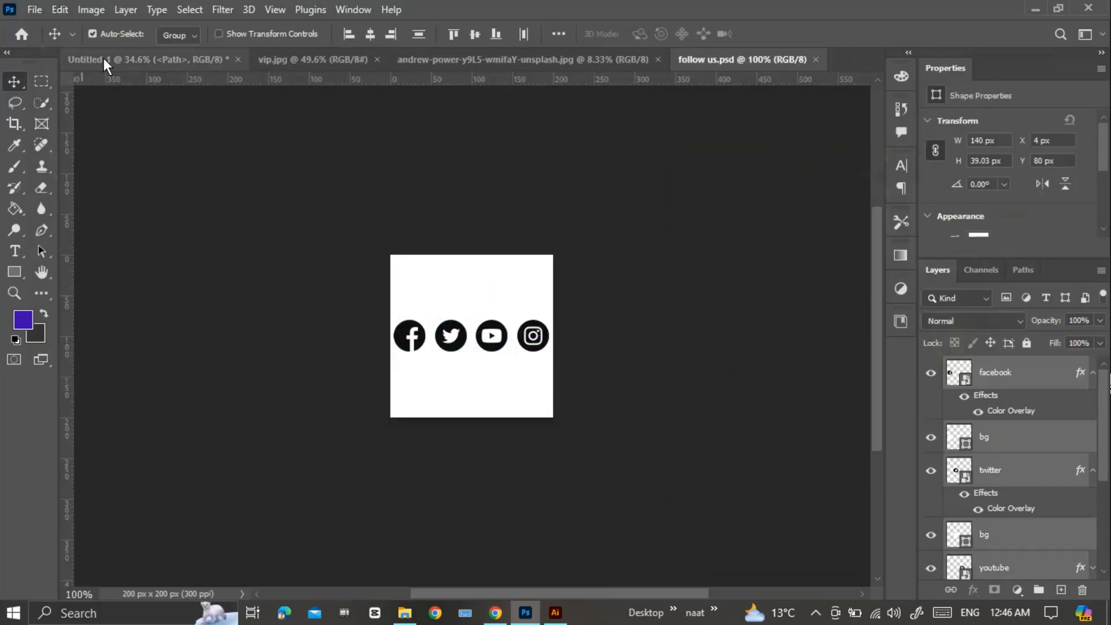
left_click(103, 58)
key("ctrl+v")
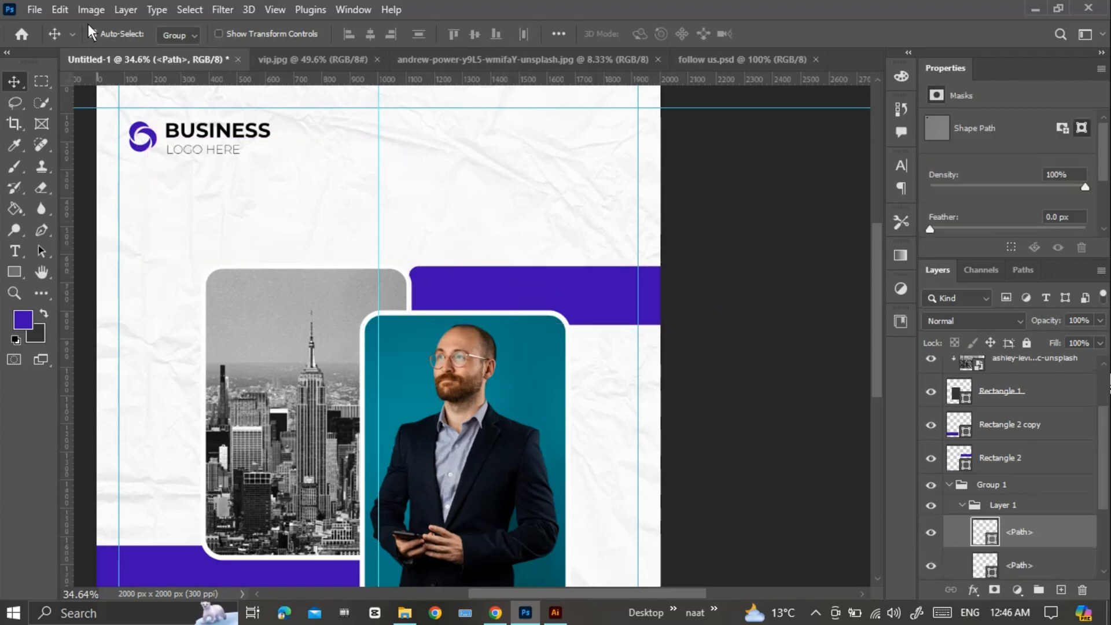
left_click(59, 10)
left_click(134, 151)
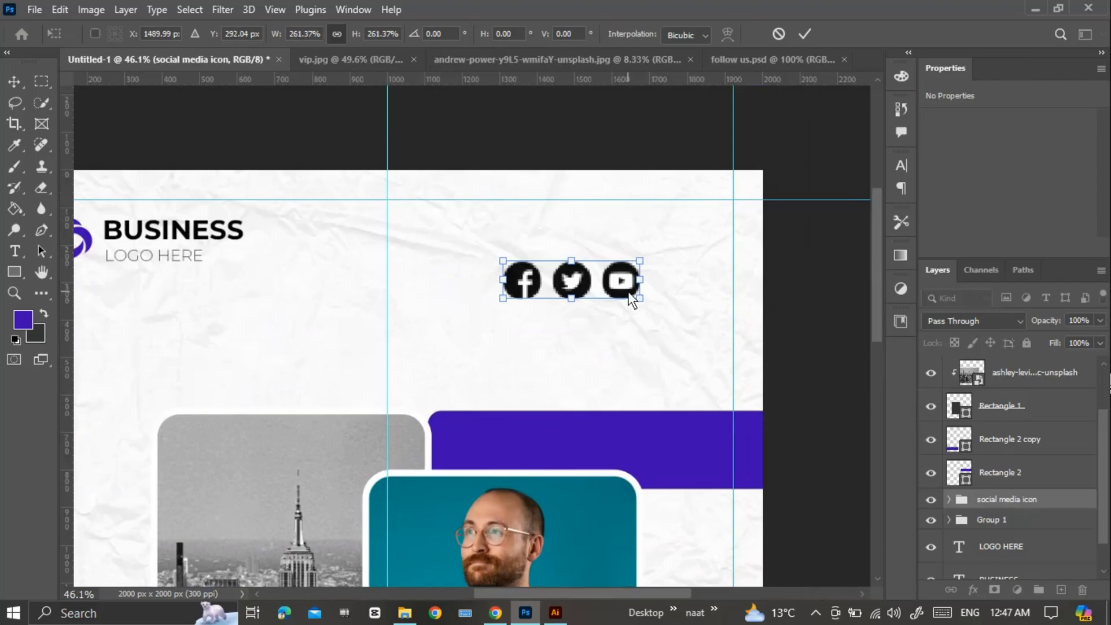
Scale the social media icon group and place it near the canvas's upper right, level with the logo.
scroll(628, 292, "up", 4)
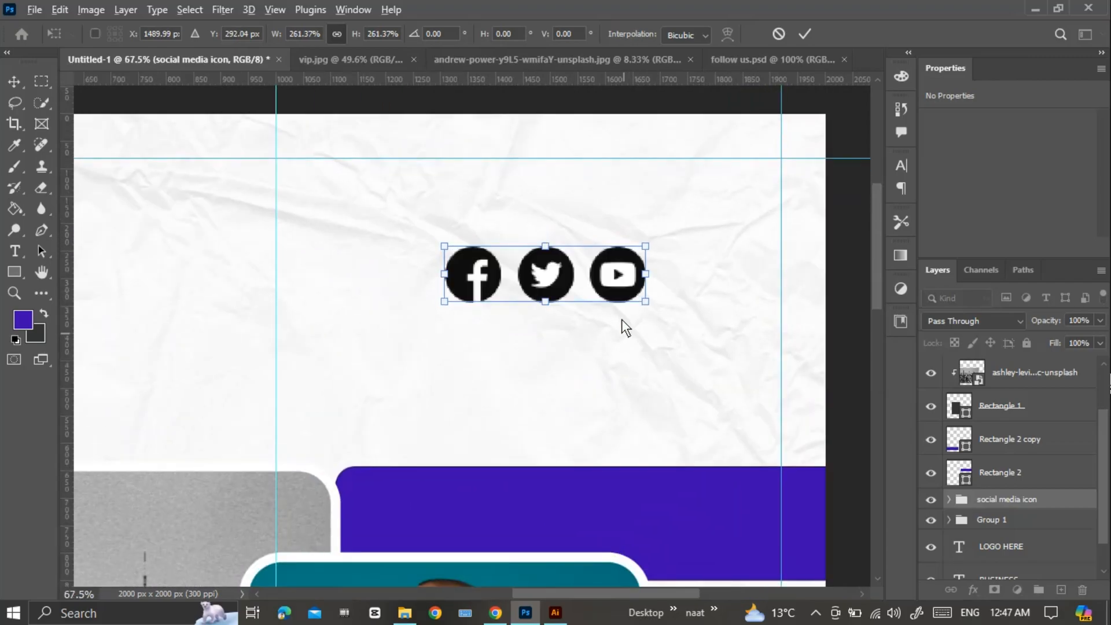
scroll(620, 296, "down", 2)
left_click_drag(625, 283, 635, 227)
left_click_drag(620, 216, 696, 220)
left_click(806, 34)
Change the twitter layer's Color Overlay in the social media icon group to the purple of the bars.
left_click(949, 499)
scroll(980, 501, "down", 5)
scroll(1006, 440, "up", 1)
scroll(1010, 435, "down", 2)
left_click(1014, 434)
double_click(1081, 425)
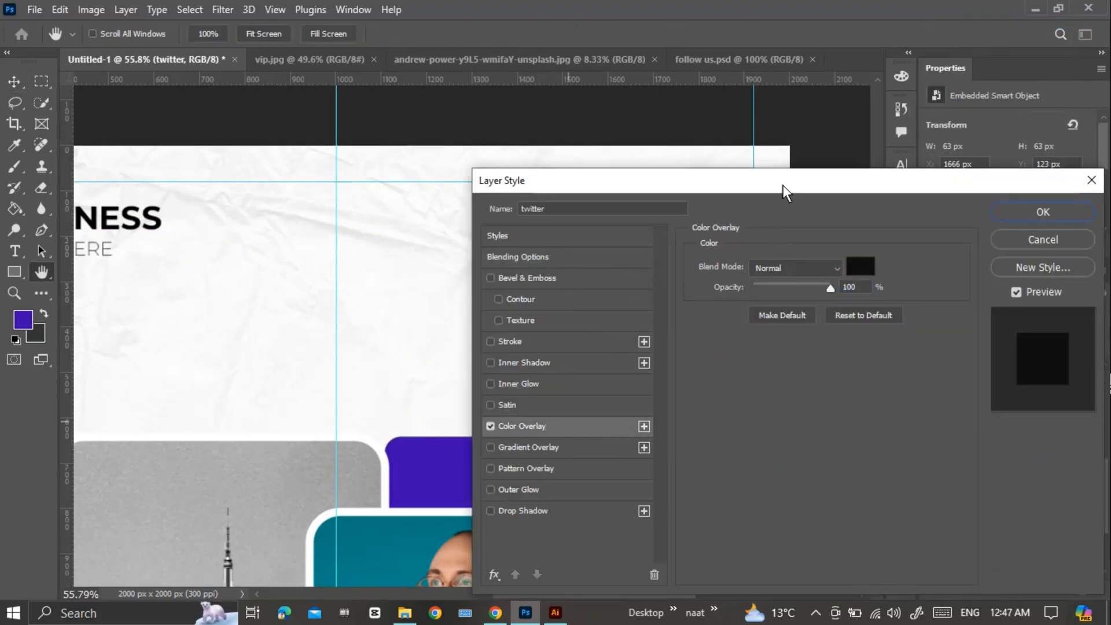
left_click_drag(782, 191, 776, 266)
left_click(855, 338)
key("Return")
key("Return")
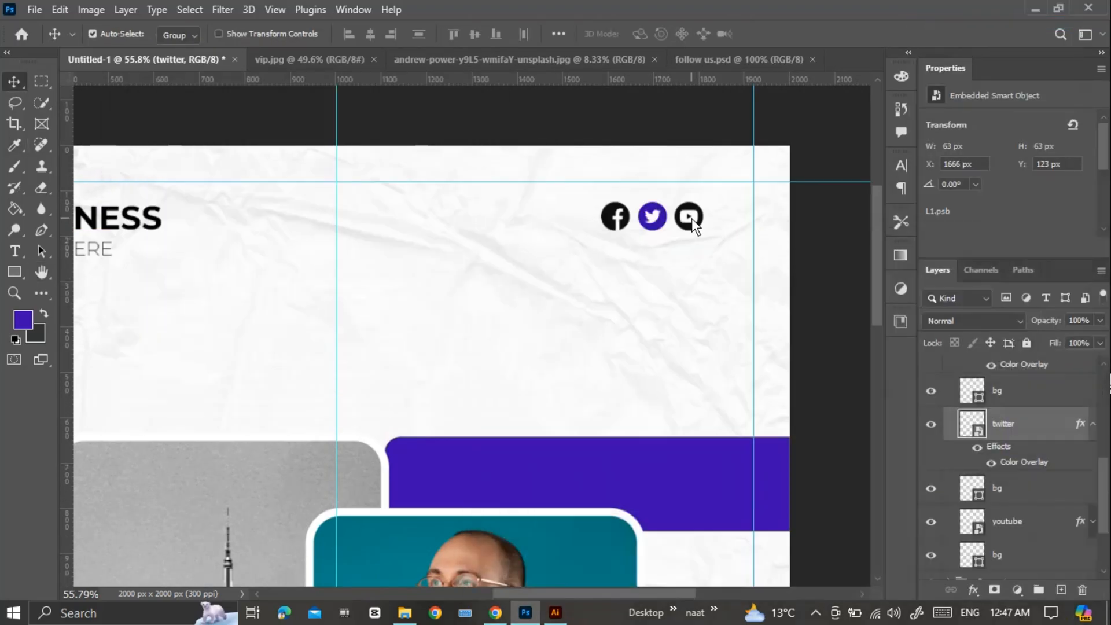
Nudge the YouTube icon and its background to the right, away from the Twitter icon.
left_click(1004, 519)
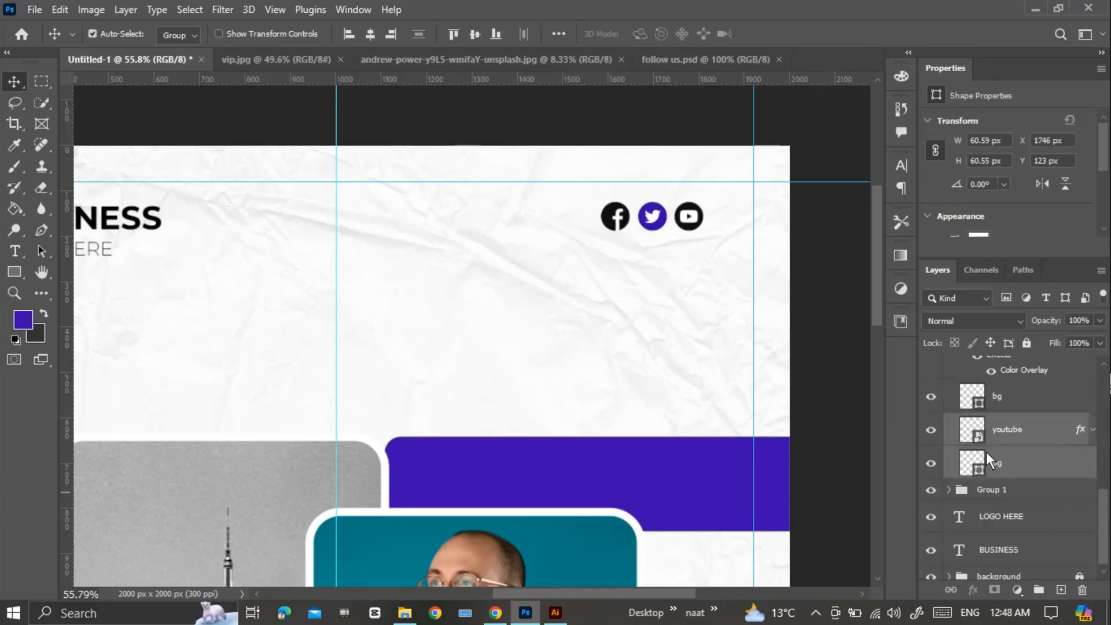
key("Right")
key("Right")
key("Right")
key("Right")
key("Right")
key("Right")
key("Right")
key("Right")
key("Right")
key("Right")
key("Right")
key("Right")
key("Right")
key("Right")
key("Right")
key("Right")
key("Right")
key("Right")
key("Right")
key("Right")
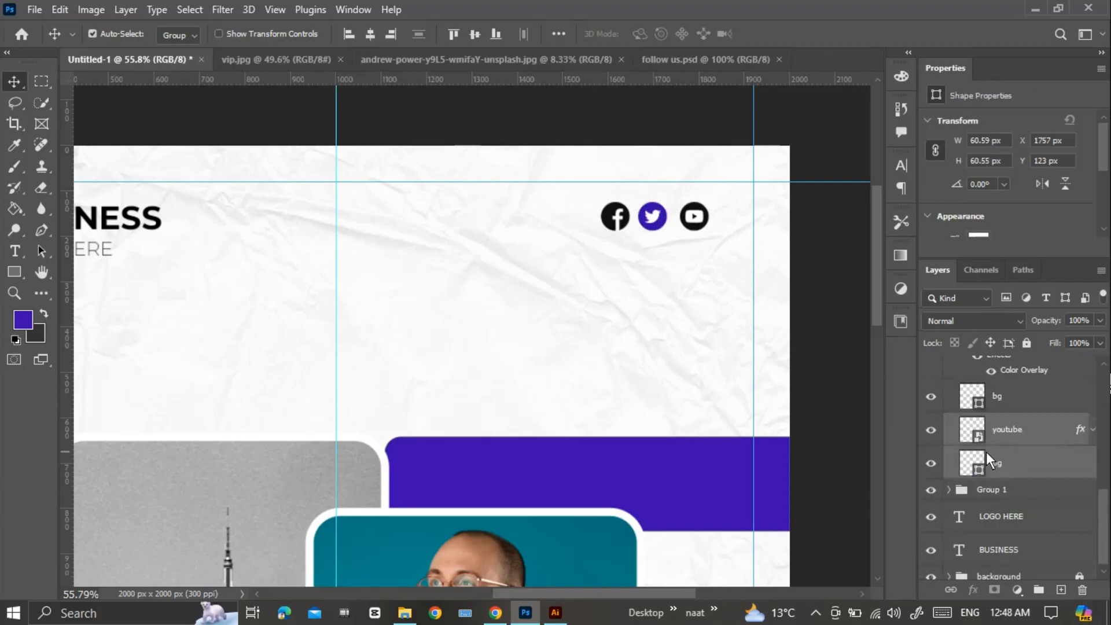
Nudge the Facebook icon and its background to the left to widen the gap beside the Twitter icon.
scroll(986, 453, "up", 3)
left_click(1011, 441)
left_click(1014, 490)
left_click(1011, 443, "shift")
key("shift+Left")
key("shift+Left")
key("shift+Left")
key("shift+Left")
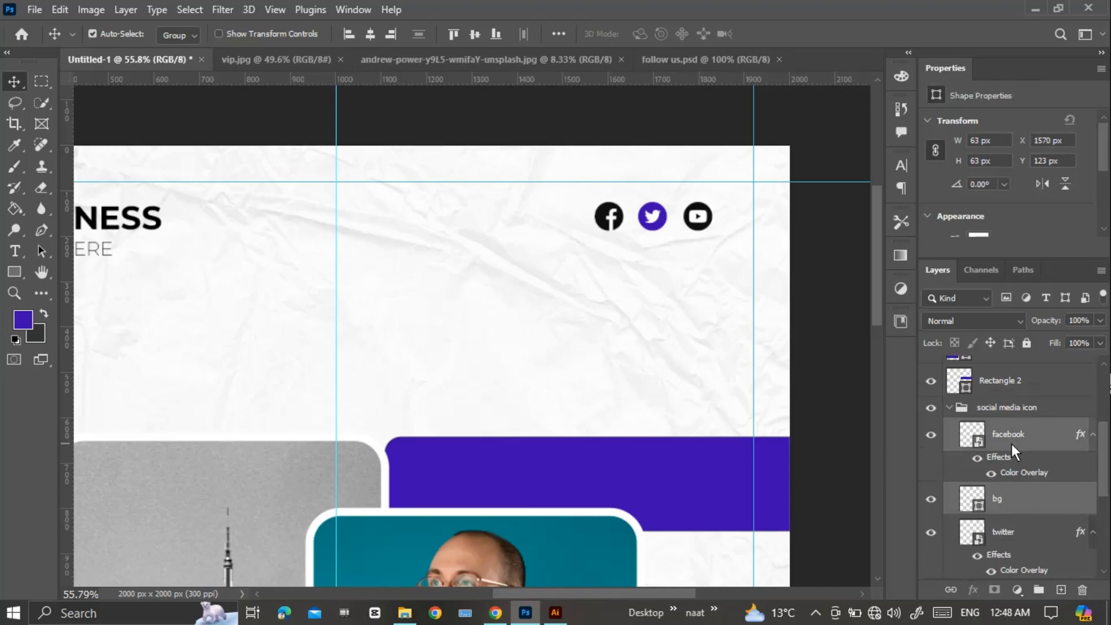
Nudge the YouTube icon and its background further right to even out the icon spacing.
left_click(701, 219)
scroll(1016, 492, "down", 3)
left_click(1016, 493)
left_click(1017, 531, "shift")
key("Right")
key("Right")
key("Right")
key("Right")
key("Right")
key("Right")
key("Right")
key("Right")
key("Right")
key("Right")
key("Right")
key("Right")
key("Right")
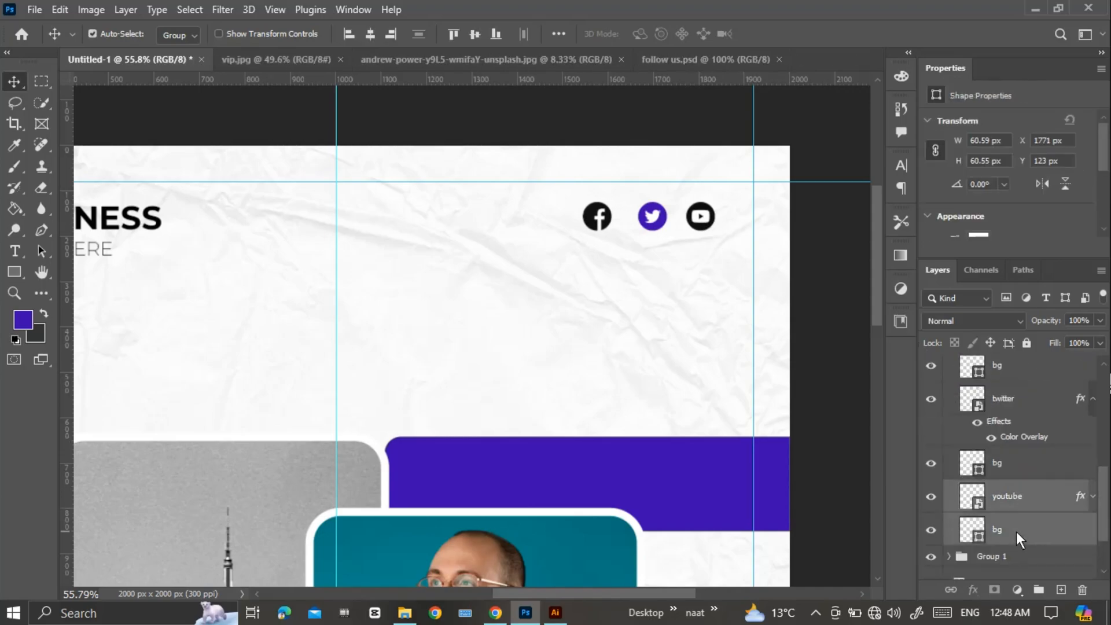
Collapse the social media icon group in the layer list and select the whole group.
left_click(825, 338)
scroll(825, 338, "down", 6)
scroll(1007, 463, "up", 4)
left_click(949, 474)
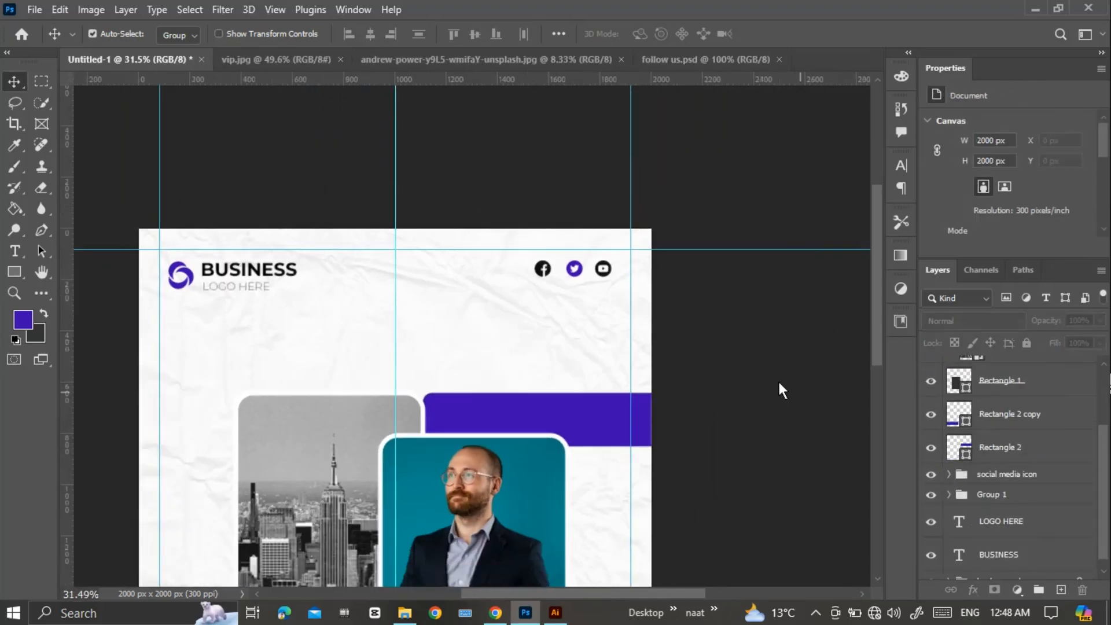
scroll(599, 270, "down", 1)
left_click(599, 270)
scroll(553, 317, "down", 1)
scroll(591, 293, "up", 4)
scroll(593, 315, "up", 2)
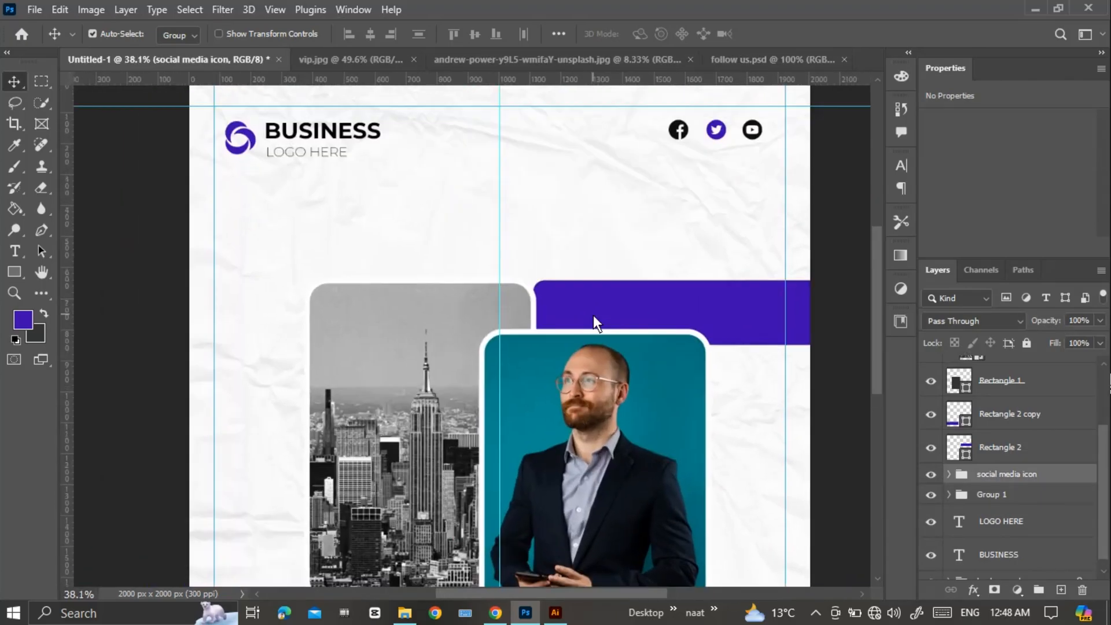
Add the text "Creative" in 26 pt Montserrat ExtraLight beneath the logo row, near the vertical centre guide.
key("t")
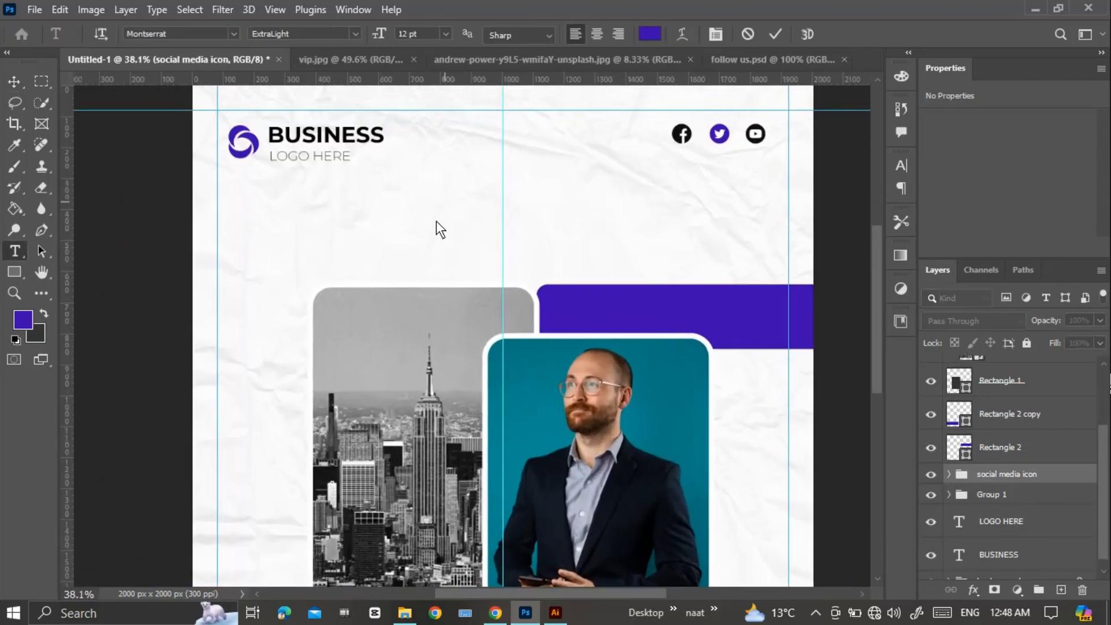
left_click(447, 202)
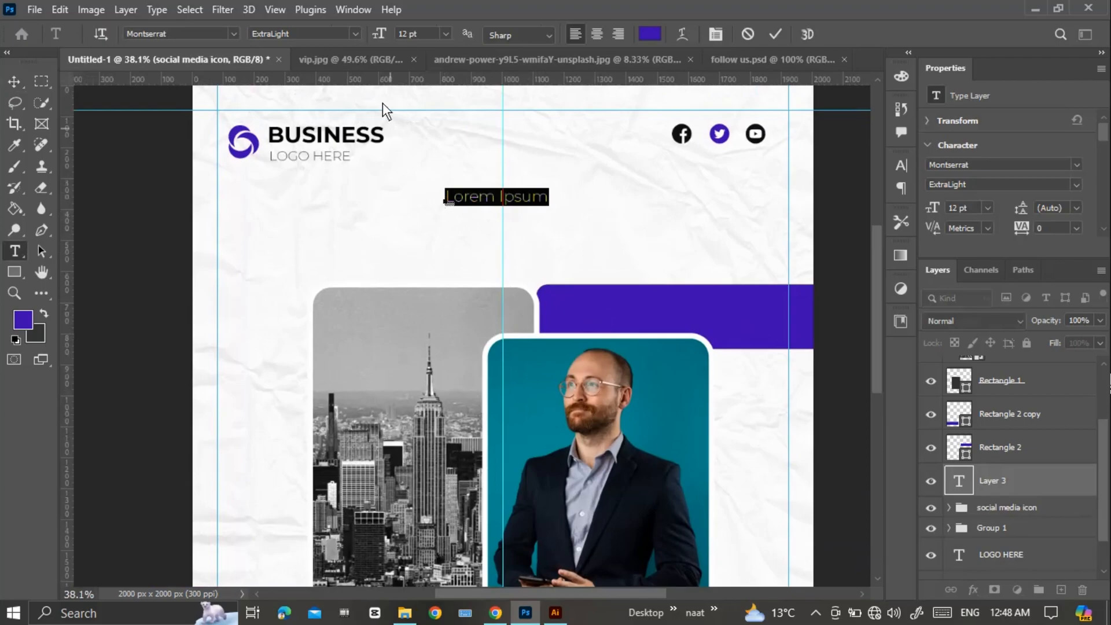
left_click_drag(385, 36, 392, 37)
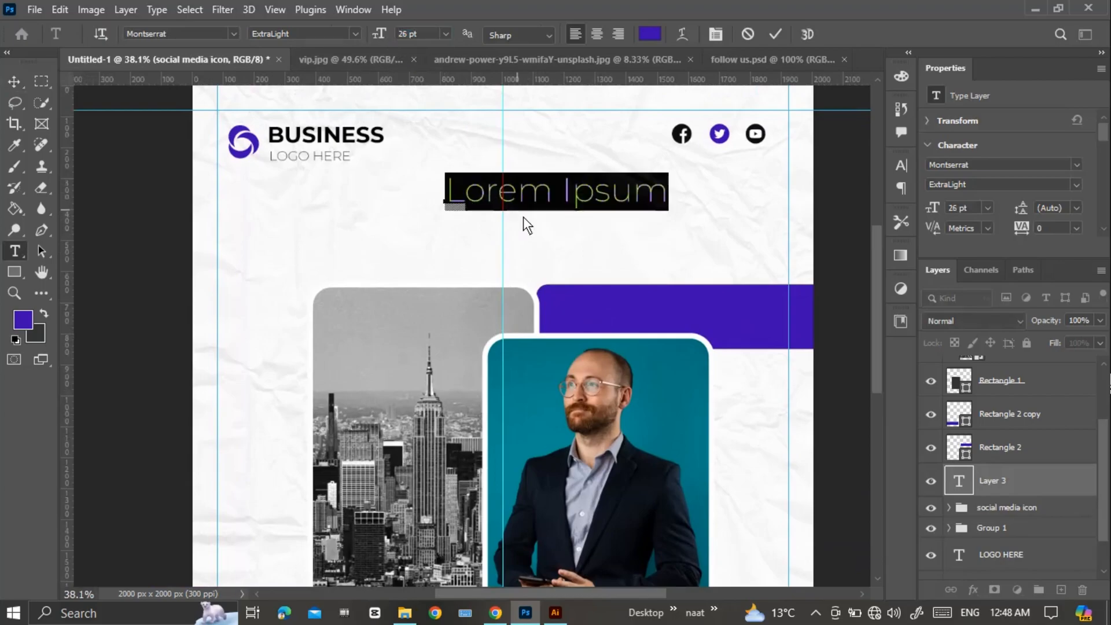
left_click_drag(529, 230, 503, 230)
type("Creatie")
key("BackSpace")
type("ve")
Set the word "Creative" to black at 38 pt and reposition it across the vertical centre guide.
left_click_drag(414, 195, 553, 197)
left_click(650, 33)
left_click(134, 333)
left_click(486, 121)
left_click_drag(381, 35, 388, 35)
left_click(770, 36)
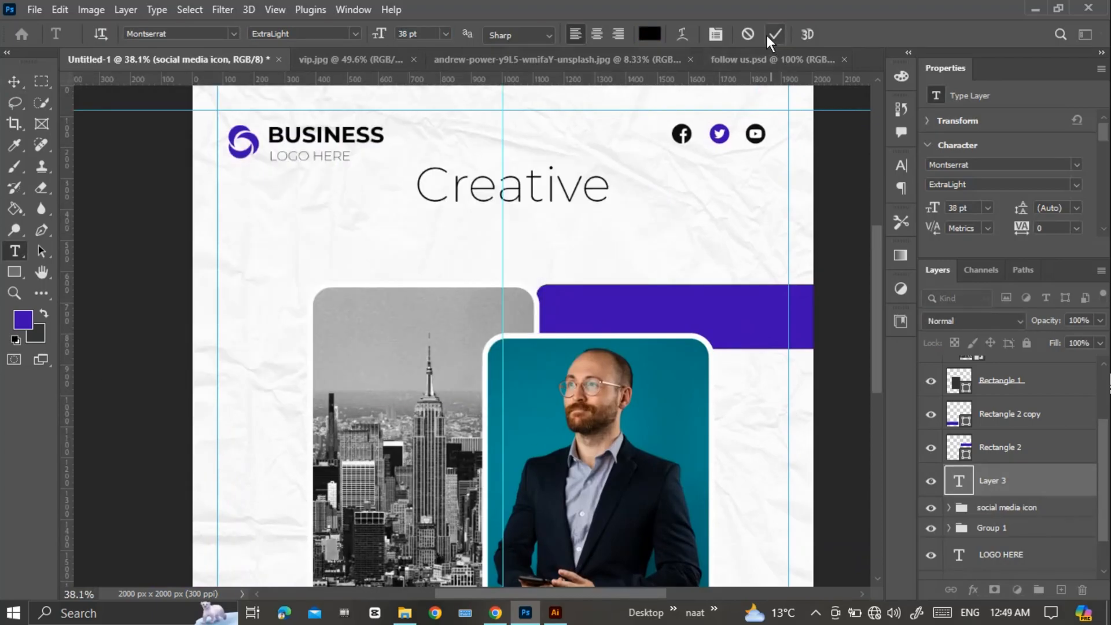
key("v")
left_click_drag(578, 197, 568, 207)
Add the text "MARKETING AGENCY" in Montserrat Bold at 30 pt beneath "Creative".
key("t")
left_click(325, 239)
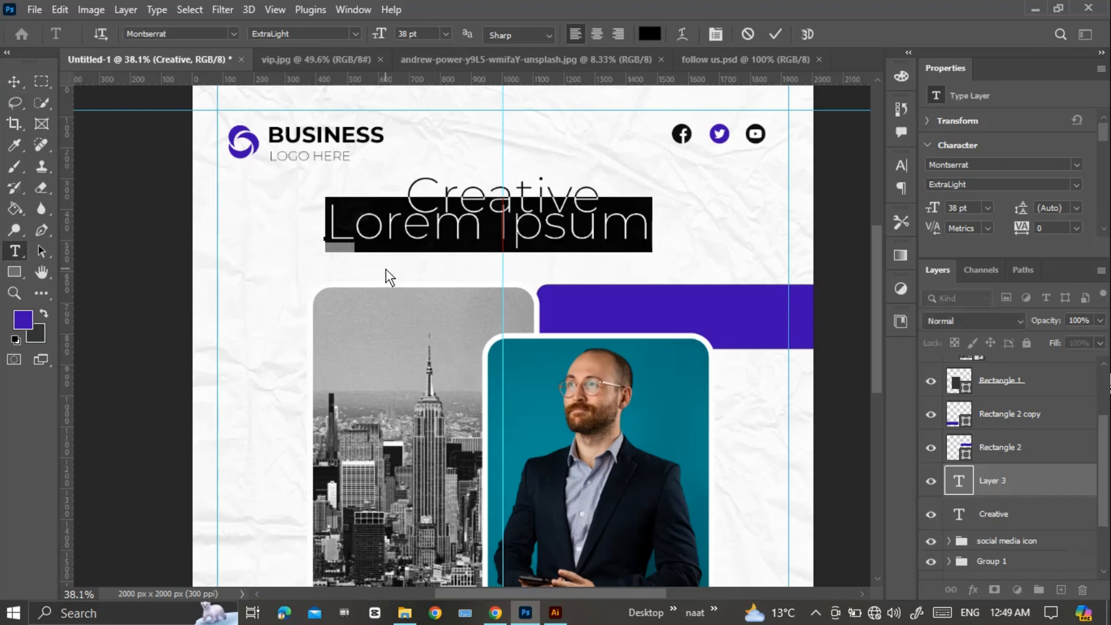
left_click_drag(380, 34, 369, 34)
left_click(355, 34)
left_click(278, 213)
type("MARKETING AGENCY")
Colour "AGENCY" with the bar's purple and move the "MARKETING AGENCY" line directly beneath "Creative".
key("ctrl+a")
left_click_drag(750, 244, 581, 238)
left_click(650, 34)
left_click(643, 315)
key("Return")
left_click(776, 33)
scroll(616, 300, "down", 1)
left_click_drag(616, 299, 583, 293)
Select the whole word "AGENCY" and give it one uniform purple colour.
left_click(689, 237)
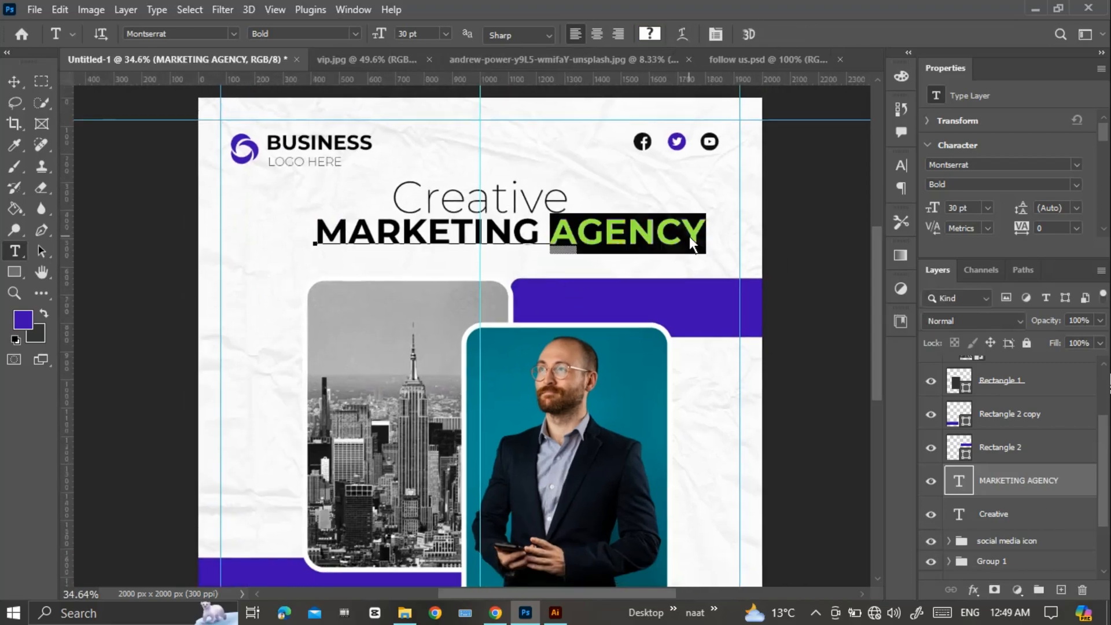
double_click(689, 237)
left_click(652, 36)
key("Return")
left_click(774, 34)
Align "Creative" and "MARKETING AGENCY" as a stacked heading centred on the vertical guide.
key("v")
left_click(513, 204)
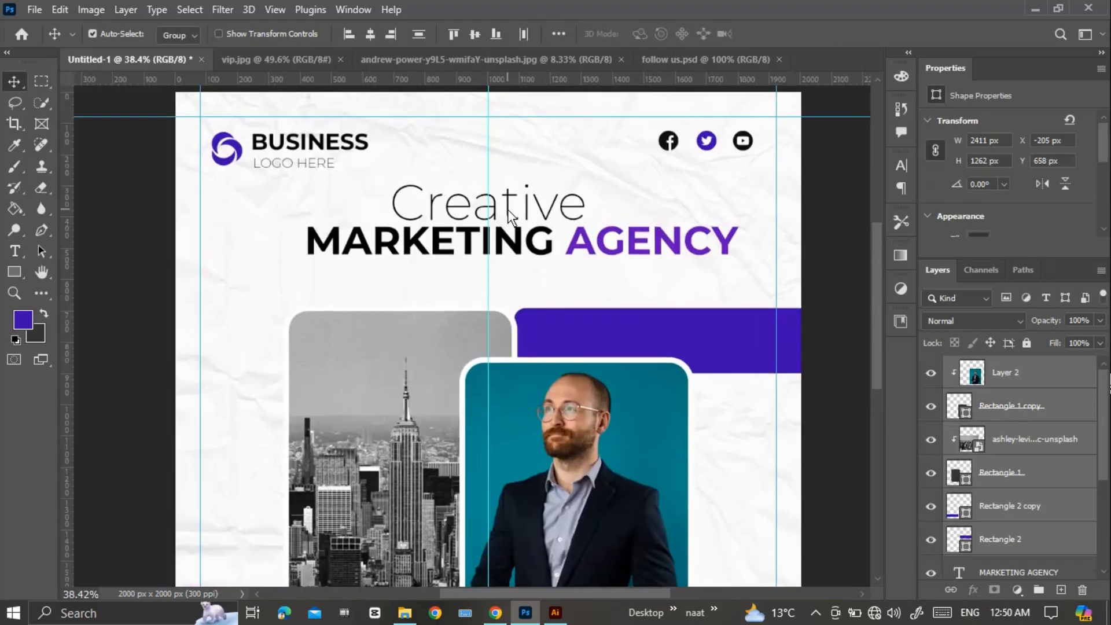
left_click_drag(509, 208, 509, 202)
left_click_drag(517, 240, 483, 237)
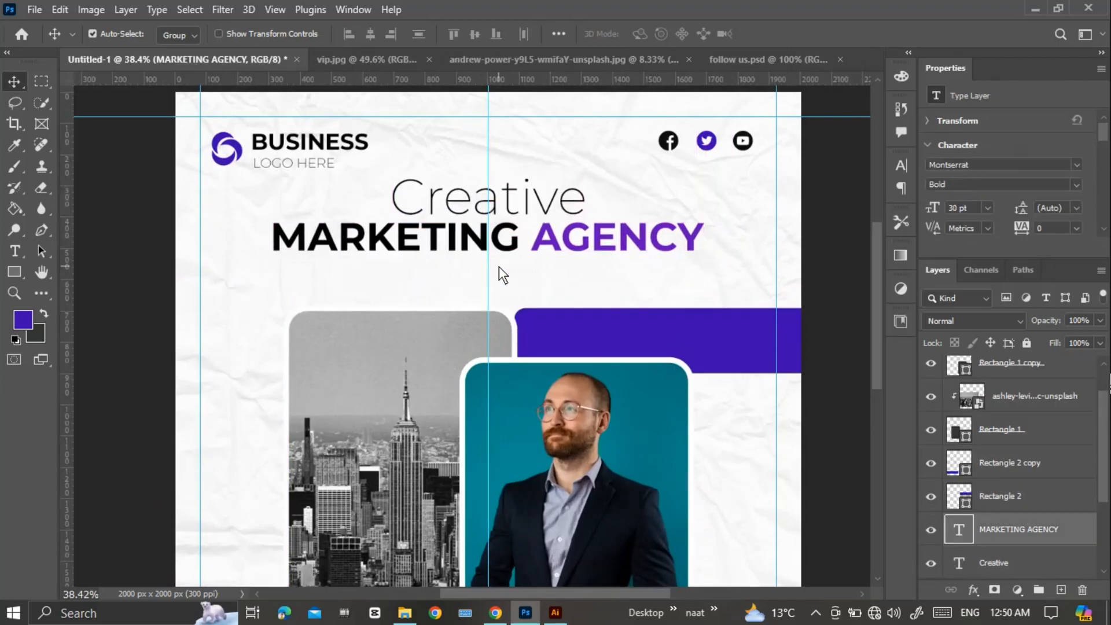
Draw a horizontal line about 338 px long beneath the "MARKETING AGENCY" heading with the Line tool.
key("t")
right_click(14, 272)
left_click(58, 335)
left_click_drag(431, 269, 539, 270)
scroll(491, 284, "up", 10)
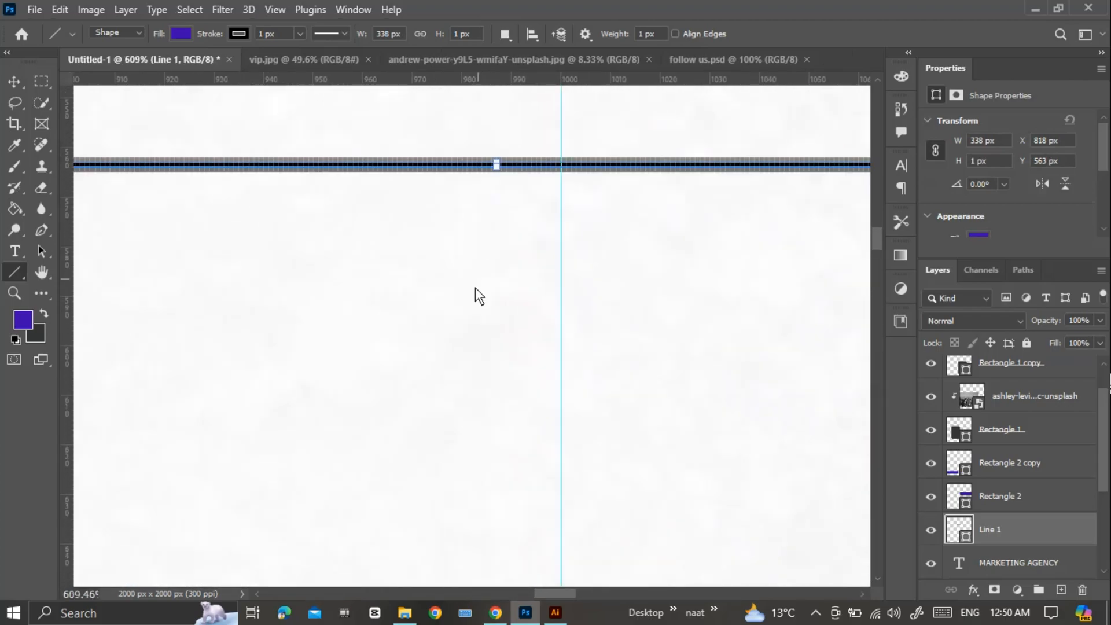
scroll(484, 223, "down", 5)
scroll(490, 212, "up", 7)
Move the line beneath the heading so it is centred on the vertical guide.
key("v")
left_click_drag(384, 245, 522, 247)
scroll(521, 249, "down", 5)
left_click(682, 251)
left_click(682, 248)
Remove the line's fill and set its stroke width to 8 px.
scroll(984, 168, "down", 3)
left_click(980, 149)
left_click(879, 172)
left_click_drag(978, 192, 954, 192)
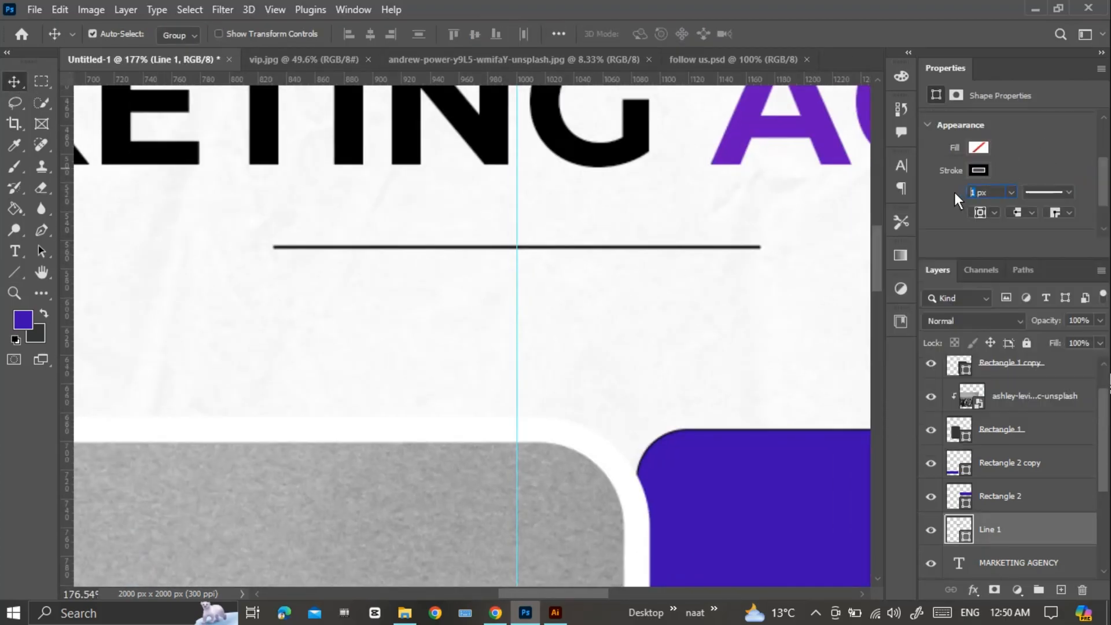
type("8")
key("Return")
Choose the round cap for the line's stroke and change the stroke colour to orange.
scroll(735, 291, "down", 2)
scroll(1036, 184, "down", 1)
left_click(1032, 186)
left_click(1025, 217)
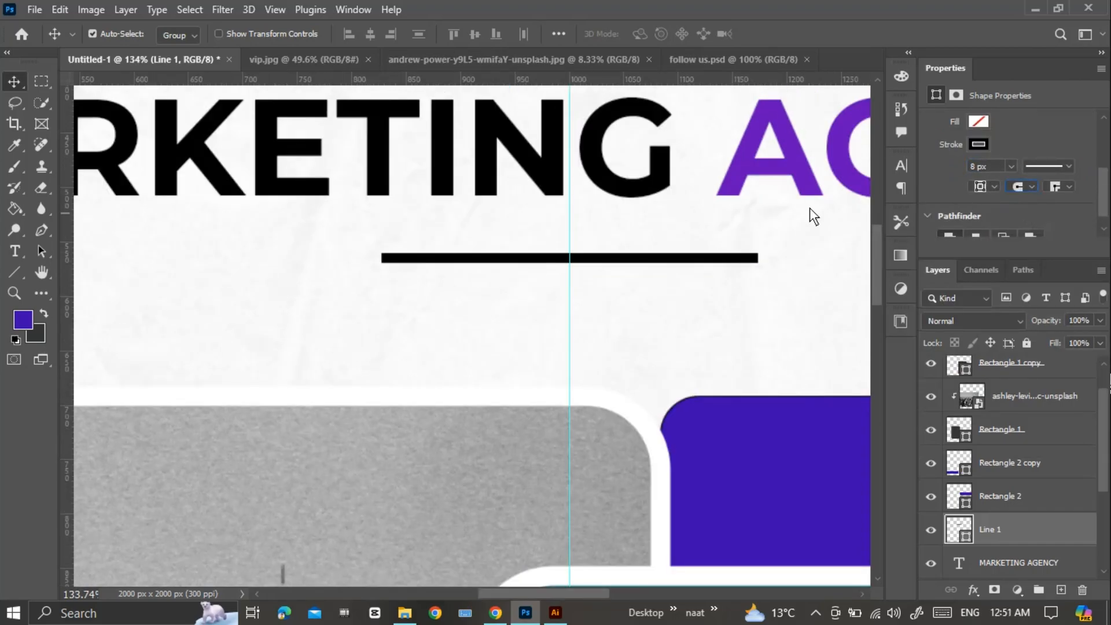
left_click(980, 145)
left_click(976, 231)
left_click(818, 271)
Review the orange line's stroke type, alignment and cap options, and set its corner type to round.
left_click(1069, 166)
left_click(1069, 167)
left_click(993, 187)
left_click(990, 191)
left_click(993, 187)
left_click(1032, 187)
left_click(1065, 189)
left_click(1067, 189)
left_click(1061, 217)
Start a new 9 pt text line beneath the orange line, near the heading's left edge.
left_click_drag(696, 319, 663, 319)
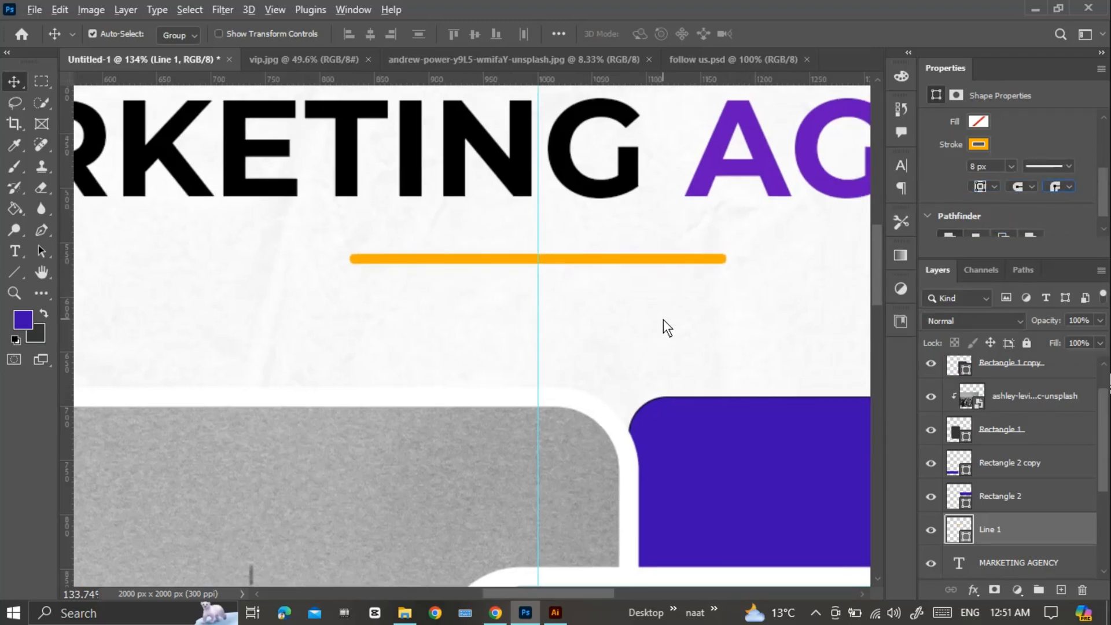
left_click_drag(559, 337, 601, 314)
left_click_drag(384, 308, 325, 354)
left_click_drag(445, 364, 398, 298)
key("ctrl+minus")
key("ctrl+minus")
key("ctrl+minus")
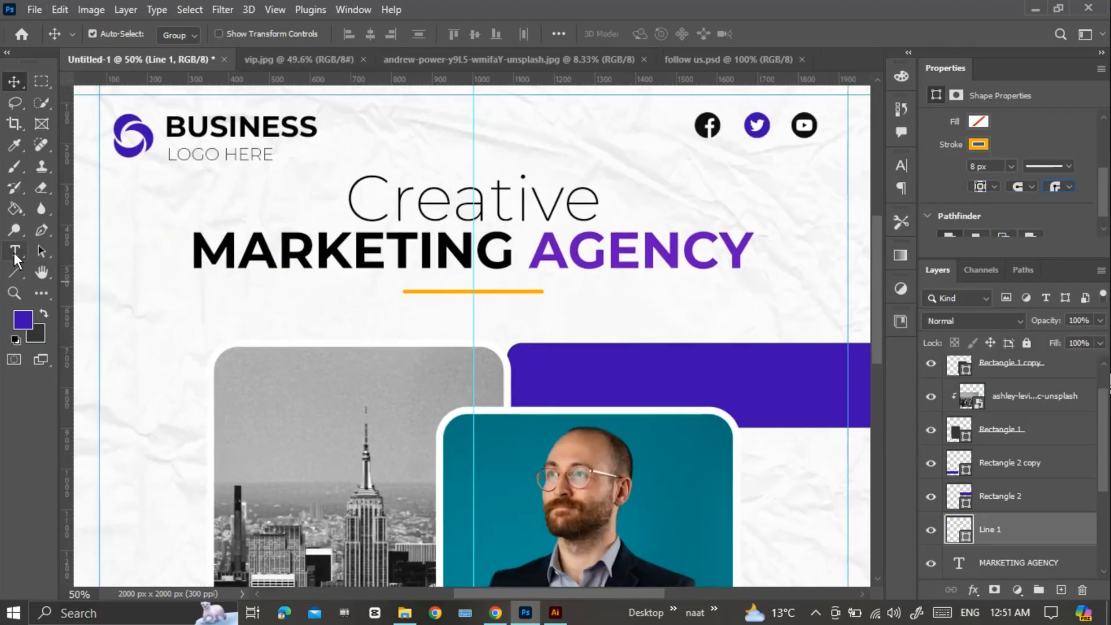
left_click(18, 255)
left_click(199, 318)
left_click_drag(408, 34, 395, 22)
type("9")
key("Return")
Enter the tagline "We are committed to provide the best services to grow your business".
type("wE")
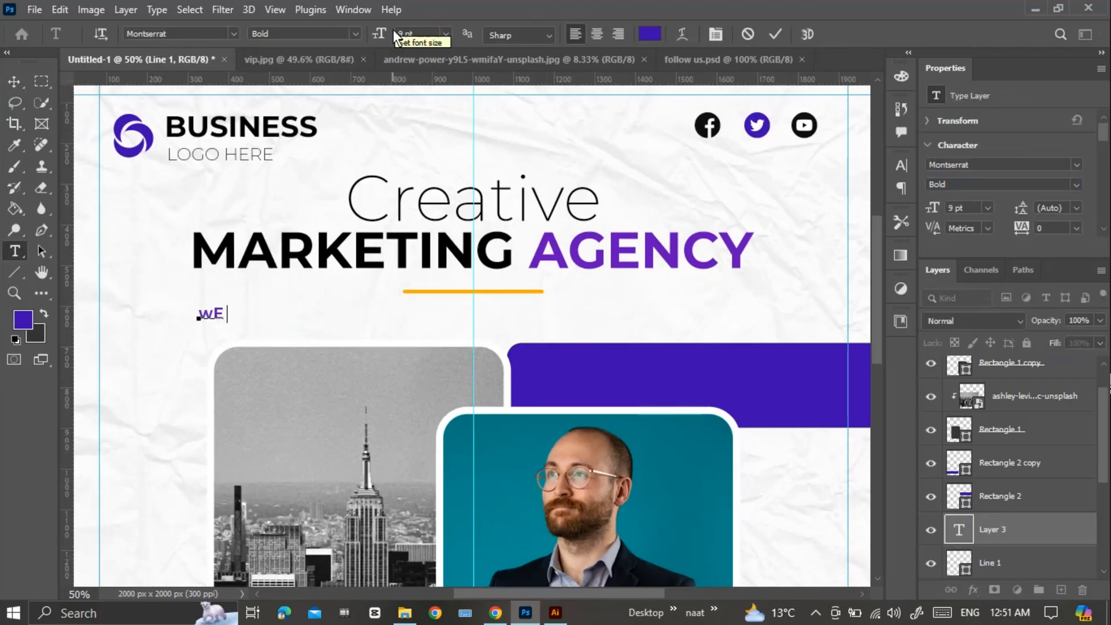
key("BackSpace")
key("BackSpace")
type("W")
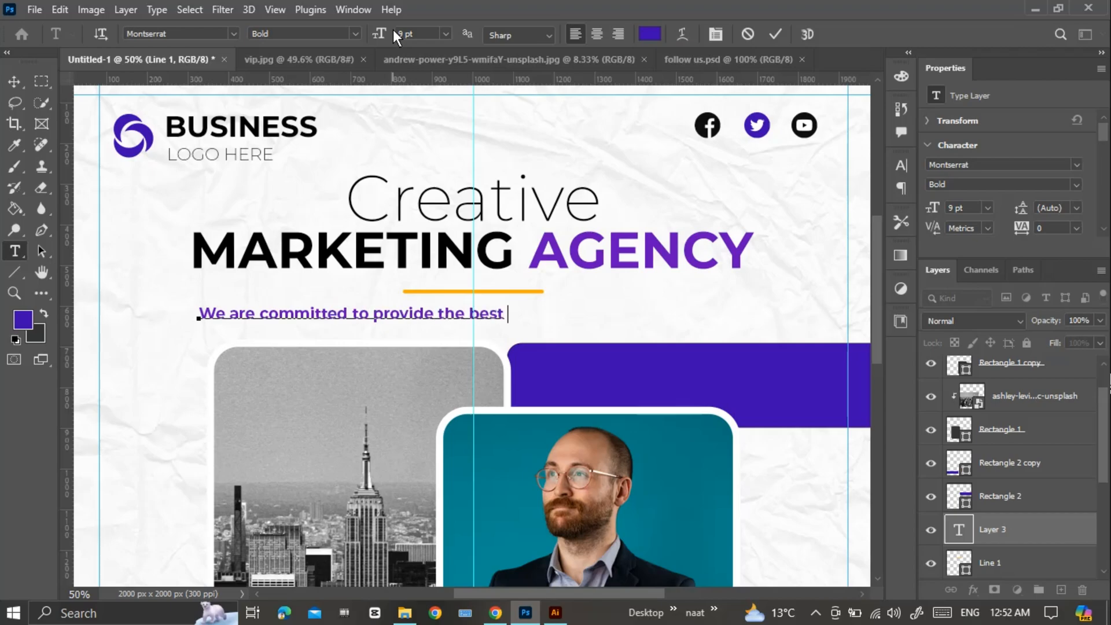
type("to grow your bussiness")
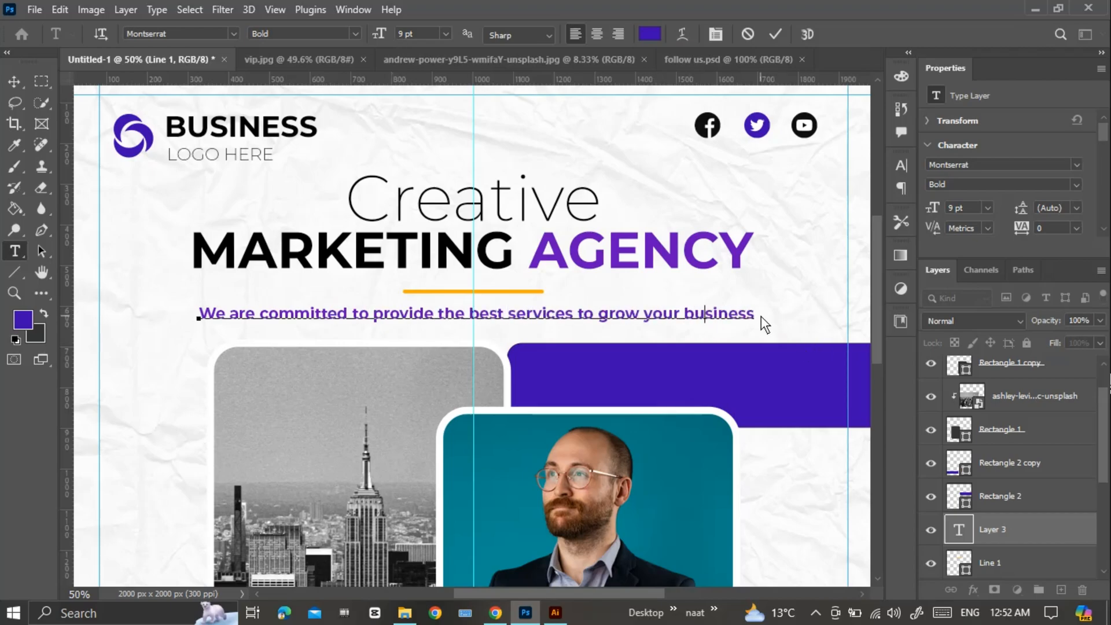
key("BackSpace")
Set the tagline's font weight to ExtraLight and its size to 10 pt.
left_click_drag(715, 316, 173, 311)
left_click(304, 34)
left_click(332, 75)
left_click_drag(383, 34, 385, 33)
key("ctrl+Return")
Change the whole tagline's text colour to black.
left_click_drag(768, 316, 114, 340)
left_click(650, 33)
left_click(486, 121)
key("ctrl+Return")
Open the phone icon image dd from Local Disk (D:).
scroll(564, 325, "down", 1)
left_click_drag(563, 326, 543, 242)
scroll(543, 242, "down", 2)
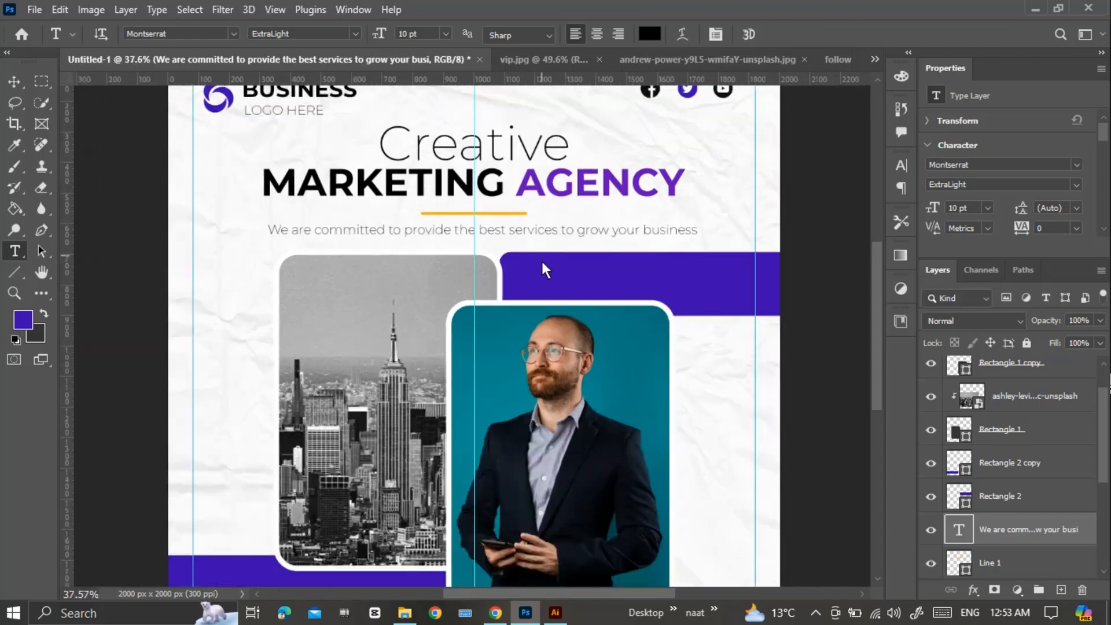
scroll(551, 287, "down", 3)
left_click(35, 10)
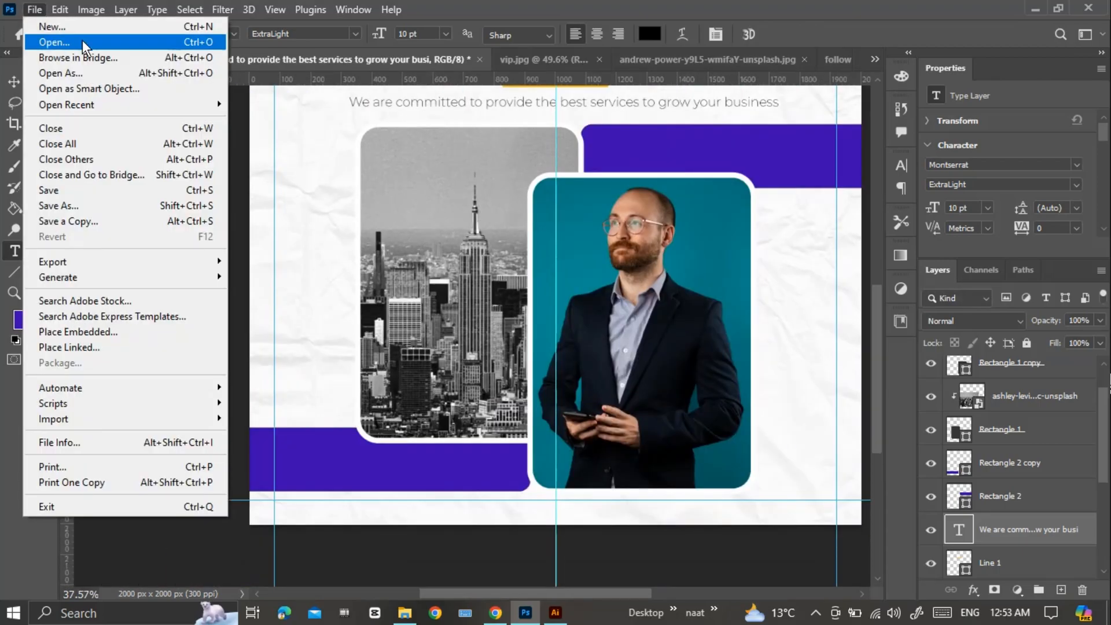
left_click(101, 43)
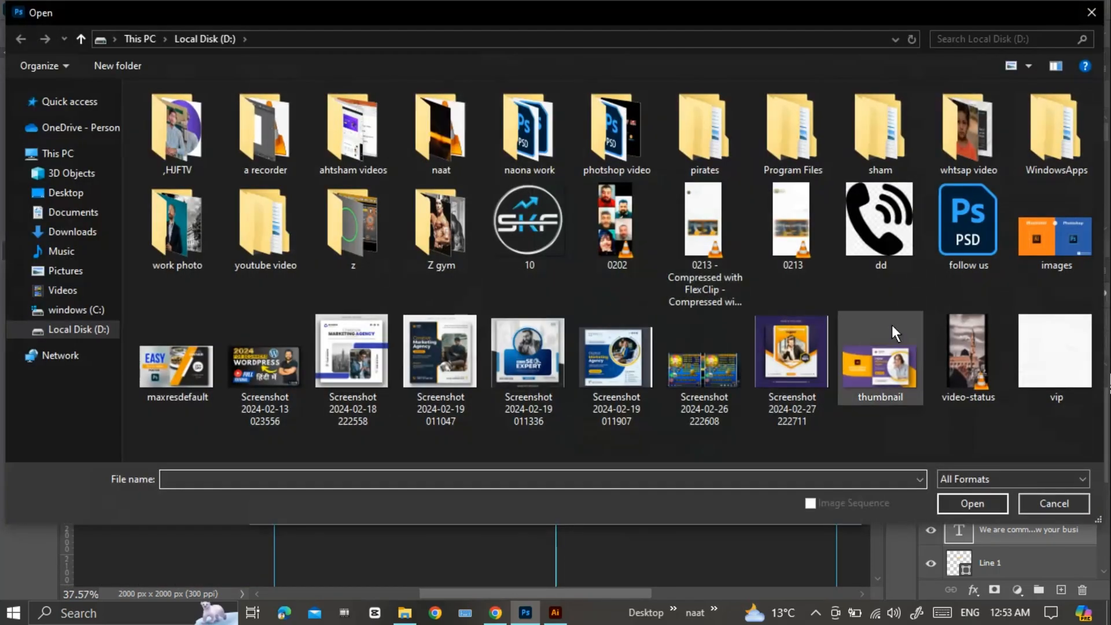
double_click(869, 236)
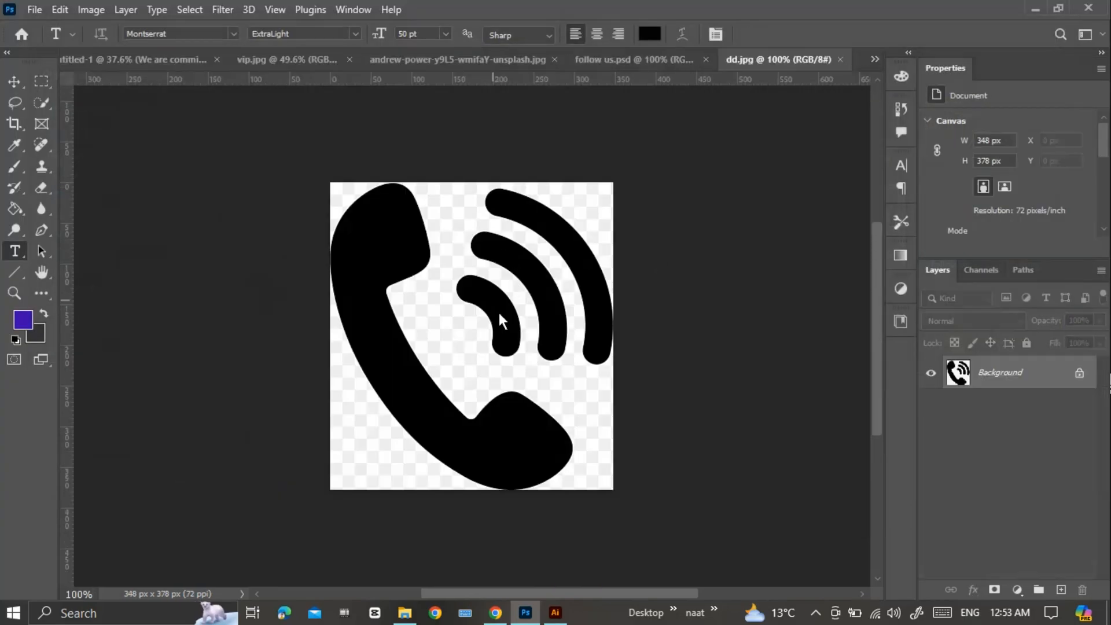
Select the black handset and its three signal arcs with the Quick Selection tool and copy them.
left_click(39, 104)
left_click_drag(367, 300, 399, 384)
left_click(502, 308)
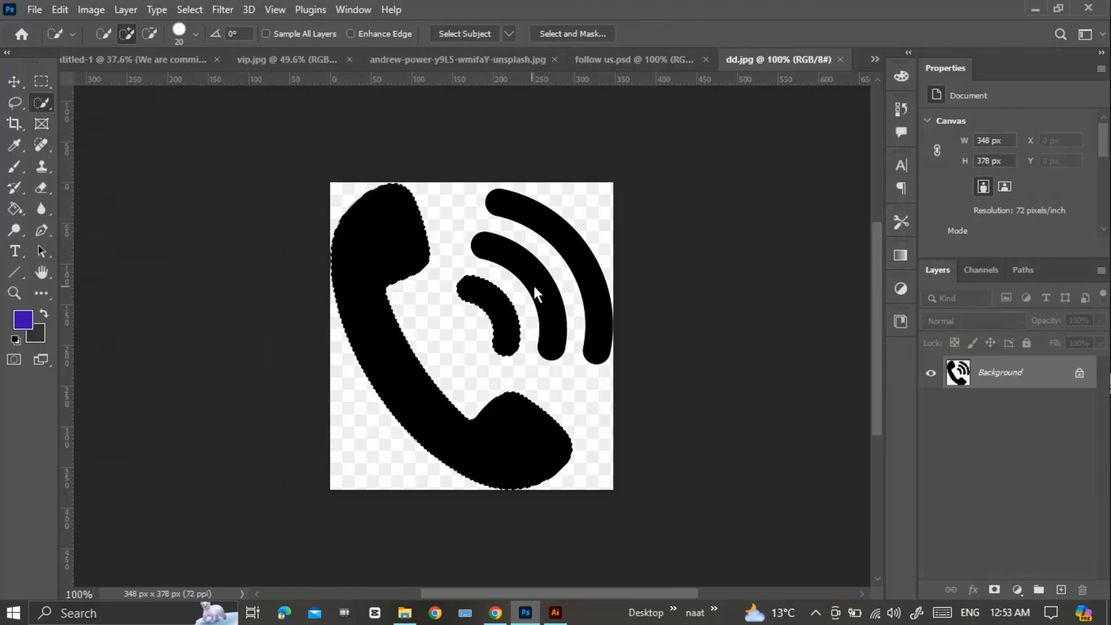
left_click_drag(538, 282, 564, 258)
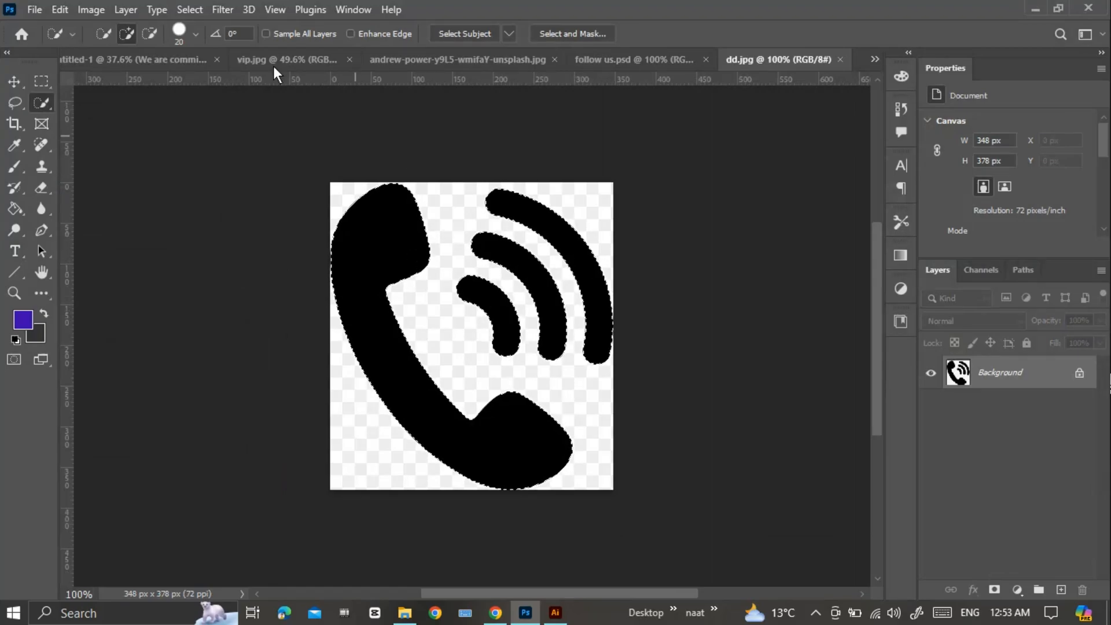
left_click(60, 10)
left_click(102, 115)
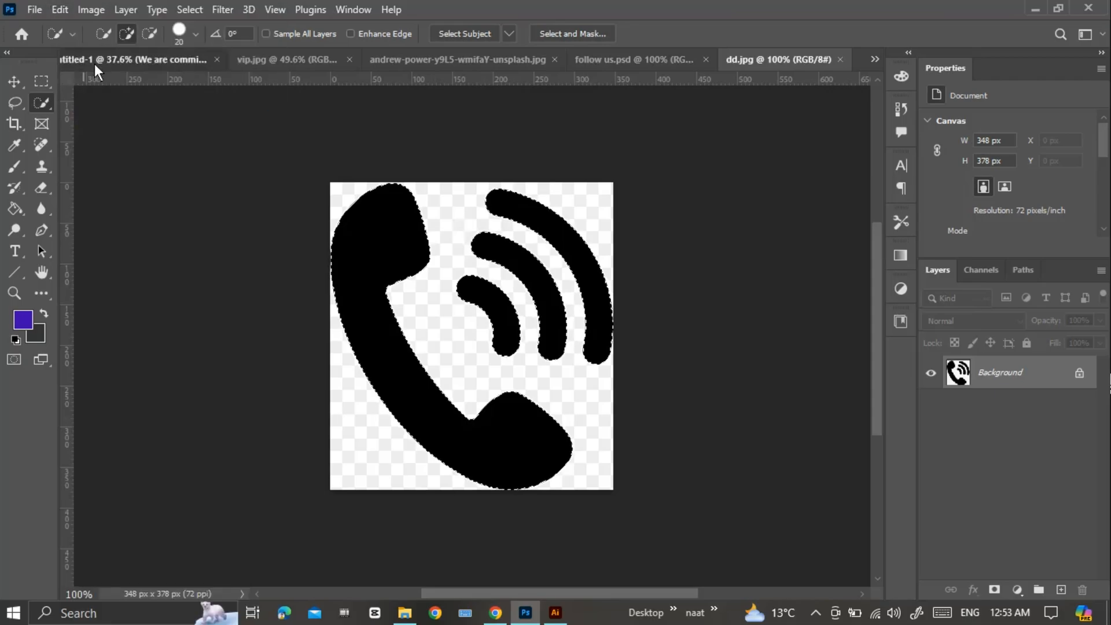
Paste the phone icon into the Untitled-1 post, scale it to about 16%, rotate it about -105° and place it between the portrait and the outer guide.
left_click(95, 63)
key("ctrl+v")
key("ctrl+t")
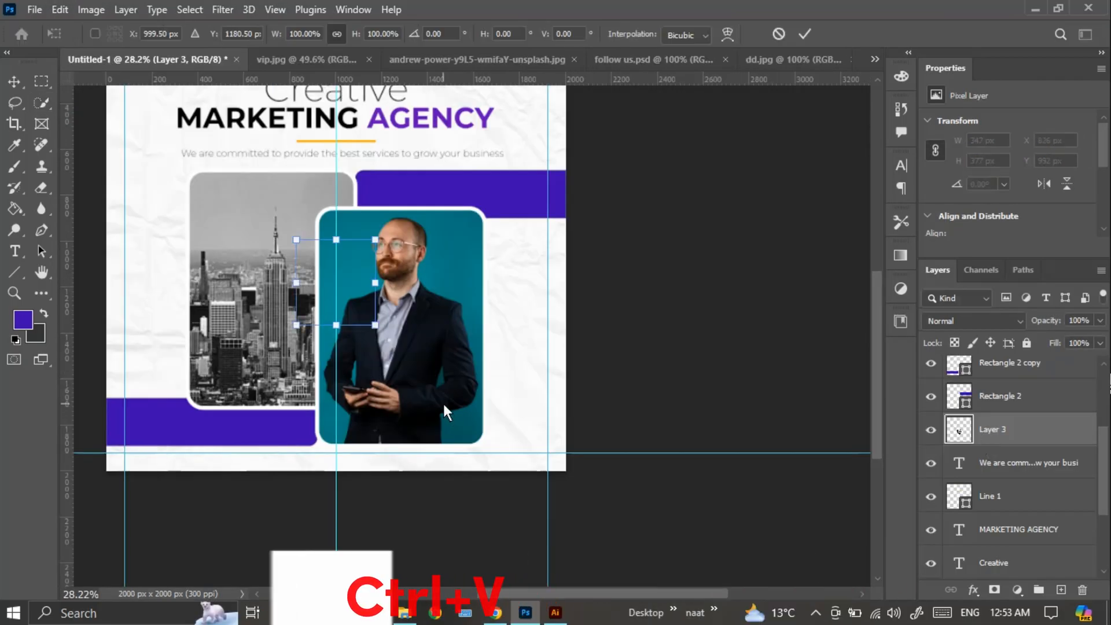
left_click_drag(345, 278, 518, 366)
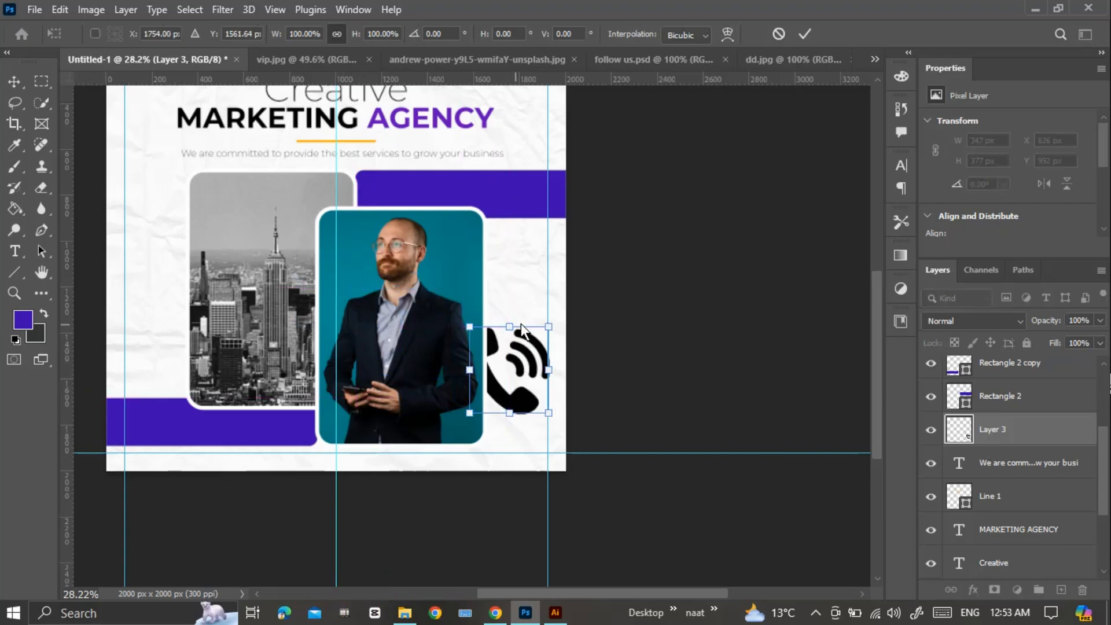
left_click_drag(553, 330, 577, 379)
scroll(506, 414, "up", 3)
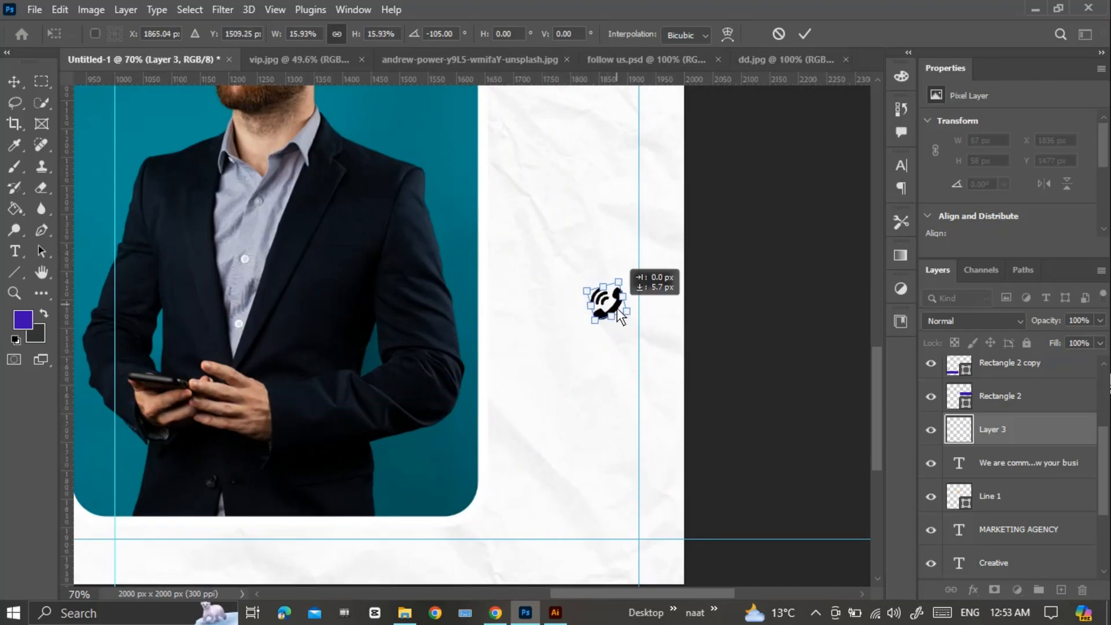
key("Return")
Add the text "CALL US FOR DETAILS" as a new ExtraLight 10 pt text layer near the phone icon.
scroll(668, 266, "down", 3)
scroll(495, 289, "up", 3)
key("t")
left_click(473, 284)
type("CAL L US FOR DETAILS")
key("ctrl+a")
left_click(14, 81)
Rotate the "CALL US FOR DETAILS" text -90°, scale it to about 75% and place it above the phone icon.
key("ctrl+t")
left_click_drag(700, 258, 582, 224)
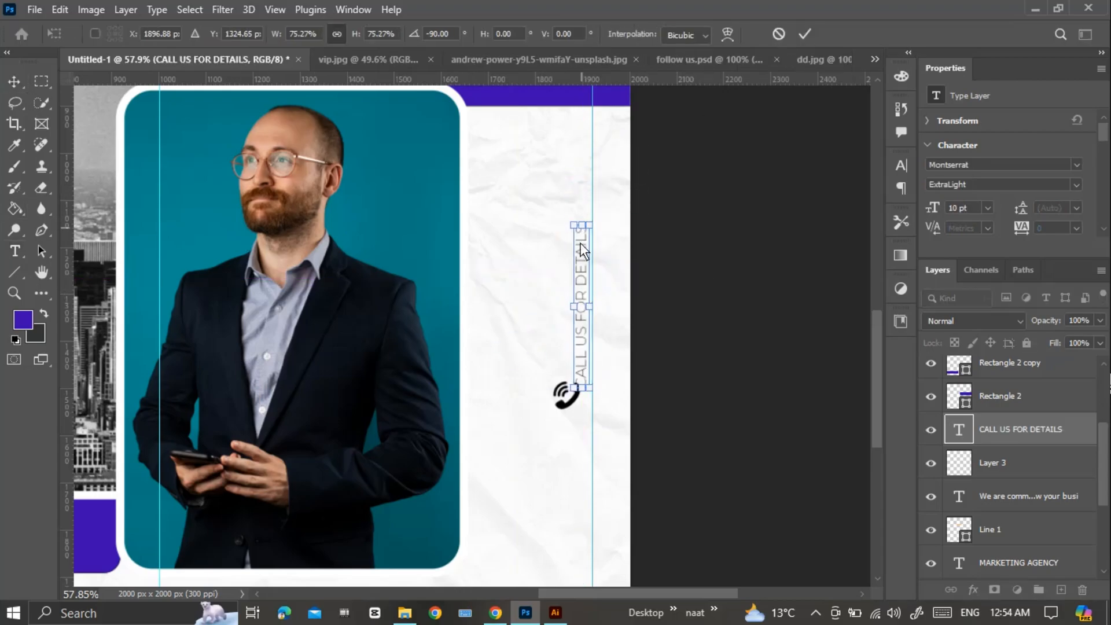
left_click_drag(581, 290, 556, 266)
key("Return")
Duplicate the vertical call text alongside itself, set the copy to Bold and replace its wording with the phone number.
left_click_drag(556, 314, 573, 314, "alt")
key("t")
left_click_drag(574, 364, 569, 207)
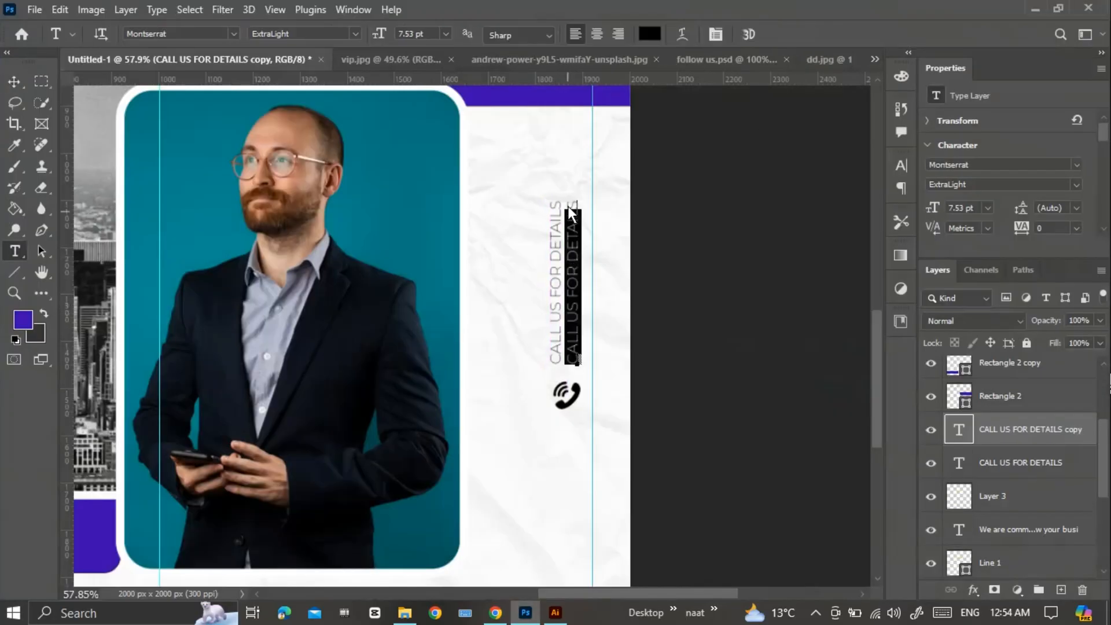
left_click(301, 34)
left_click(335, 245)
type("+000 1234 5678")
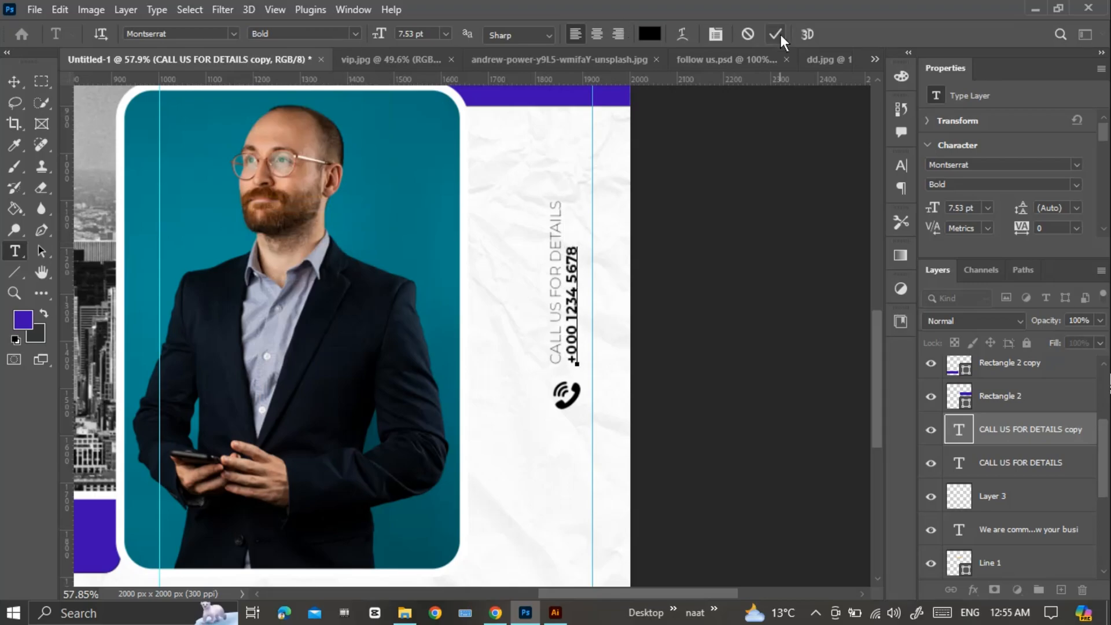
left_click(776, 34)
Enlarge the vertical phone number to about 11.9 pt and nudge "CALL US FOR DETAILS" away from it.
key("ctrl+t")
left_click_drag(572, 255, 573, 179)
left_click(805, 34)
left_click(557, 343)
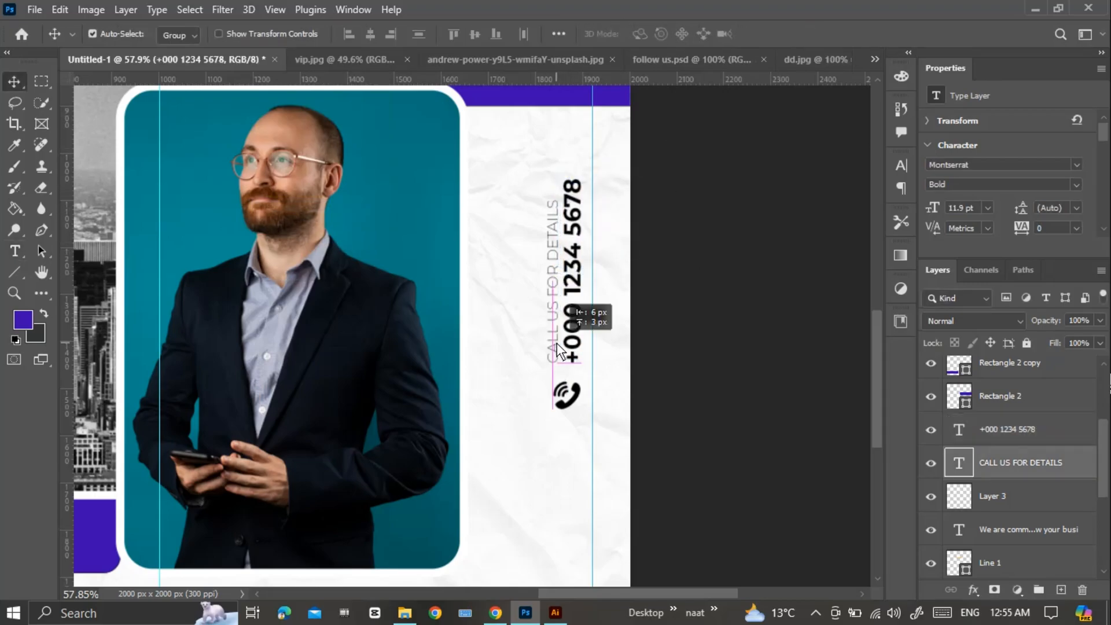
Switch to the Chrome browser and search Google Images for "internet icon png".
scroll(557, 370, "down", 5)
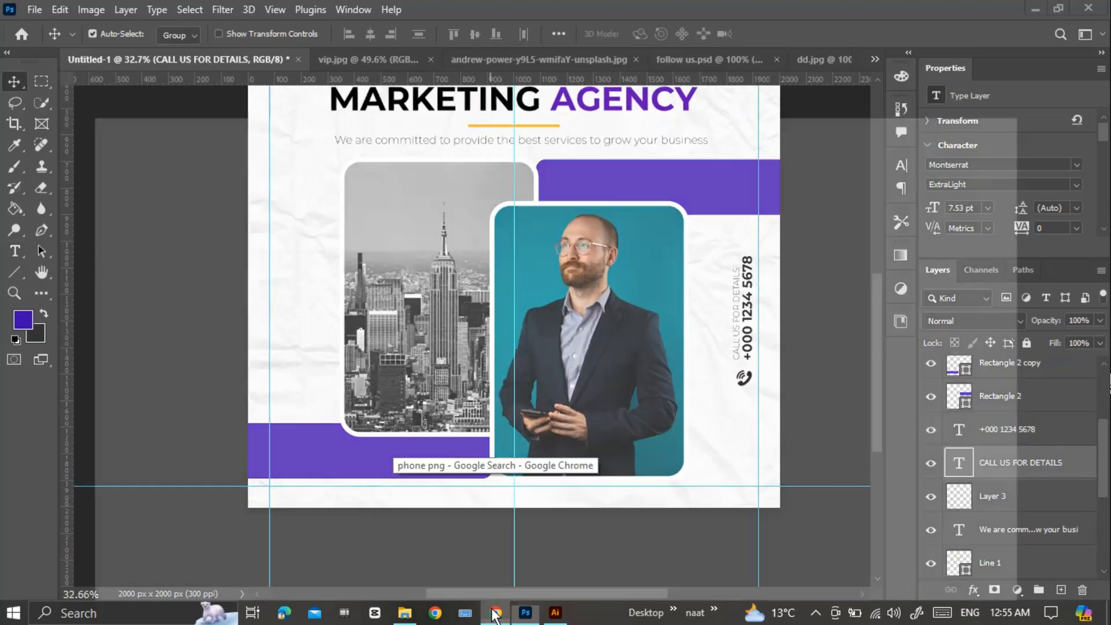
left_click(494, 614)
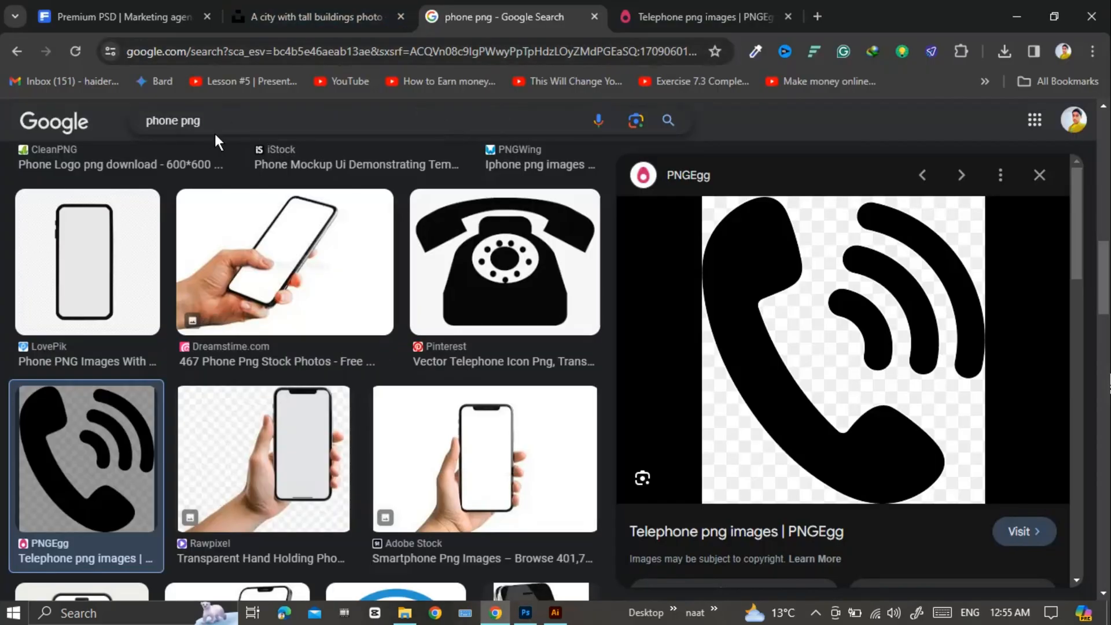
left_click_drag(210, 123, 145, 120)
type("in")
key("BackSpace")
key("BackSpace")
type("internet")
left_click(190, 159)
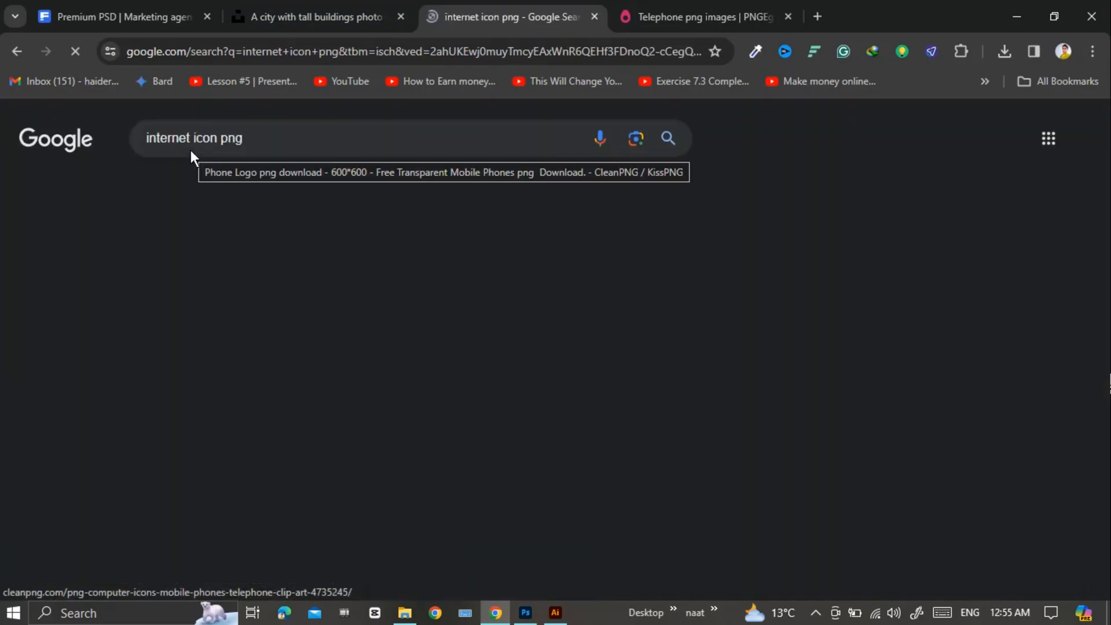
Copy the black globe image from the CleanPNG result.
left_click(298, 457)
right_click(798, 307)
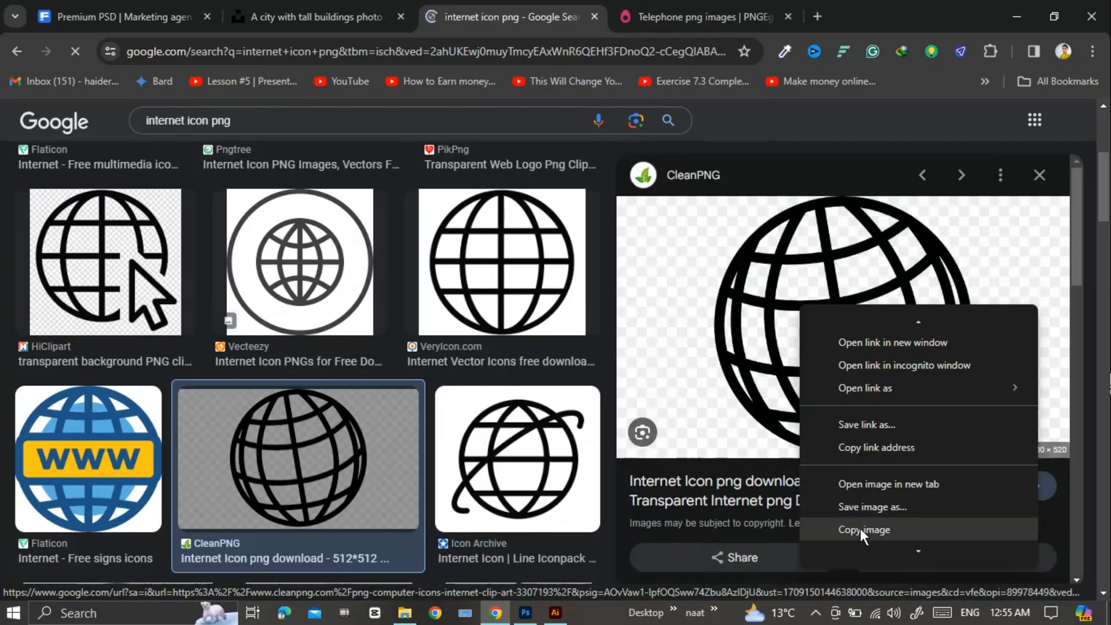
left_click(864, 533)
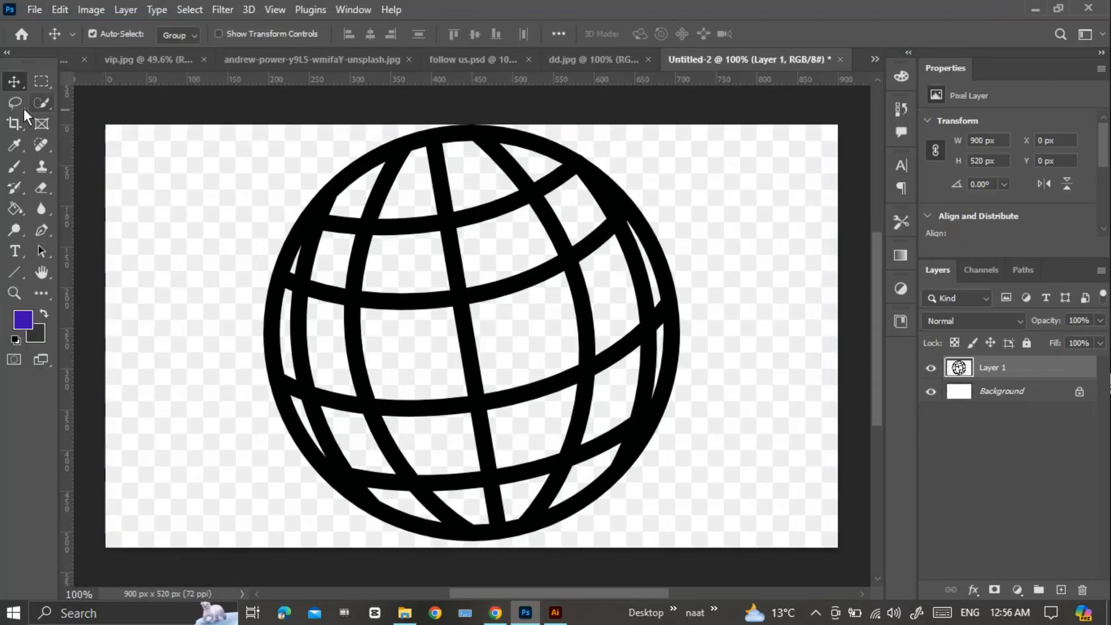
Select the globe's black outline and grid lines in Untitled-2 with the Quick Selection tool and copy them.
key("w")
key("ctrl+d")
scroll(380, 198, "up", 7)
mouse_move(380, 200)
left_mouse_down()
mouse_move(502, 245)
mouse_move(682, 212)
left_mouse_up()
scroll(682, 212, "down", 5)
mouse_move(402, 318)
left_mouse_down()
mouse_move(573, 327)
mouse_move(618, 401)
left_mouse_up()
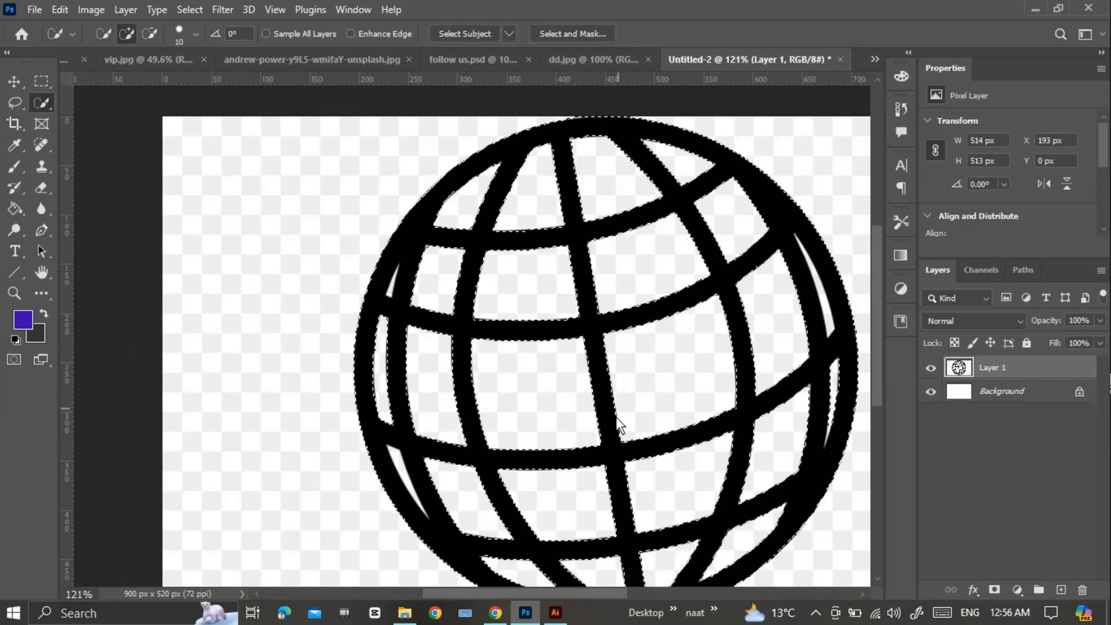
scroll(596, 411, "down", 3)
left_click(60, 9)
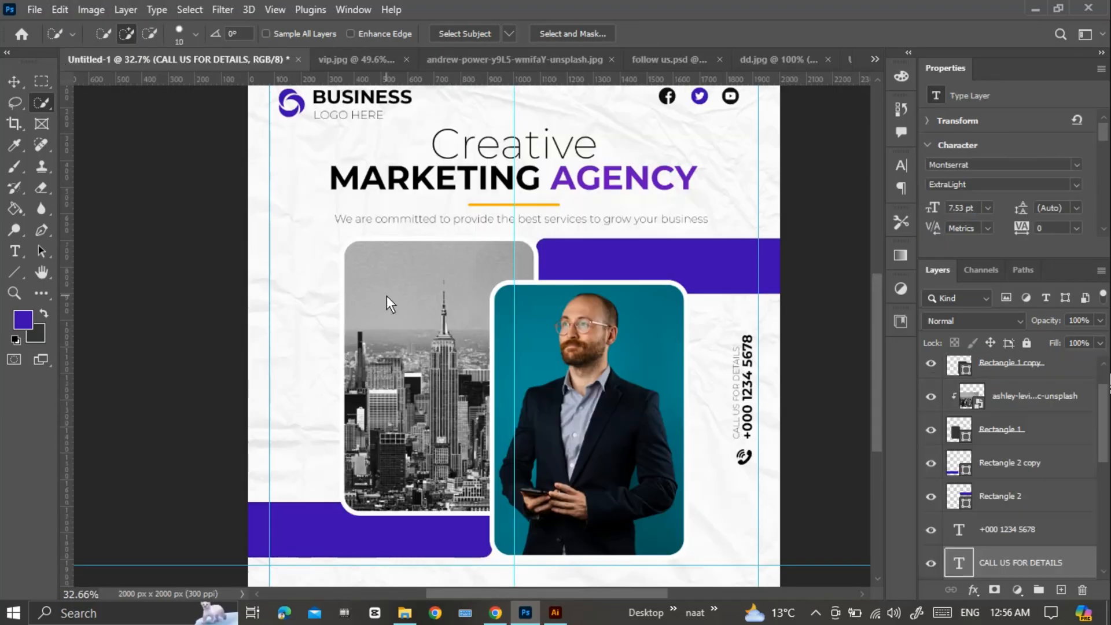
Paste the globe into the post, shrink it to a small icon and place it in the blank margin beside the city photo.
key("ctrl+v")
key("ctrl+t")
left_click_drag(497, 335, 291, 354)
left_click_drag(307, 284, 289, 456)
scroll(296, 406, "up", 8)
left_click(805, 34)
Add the text "VISIT YOUR DETAILS" in ExtraLight 10 pt above the globe icon.
key("t")
left_click(268, 320)
type("visit")
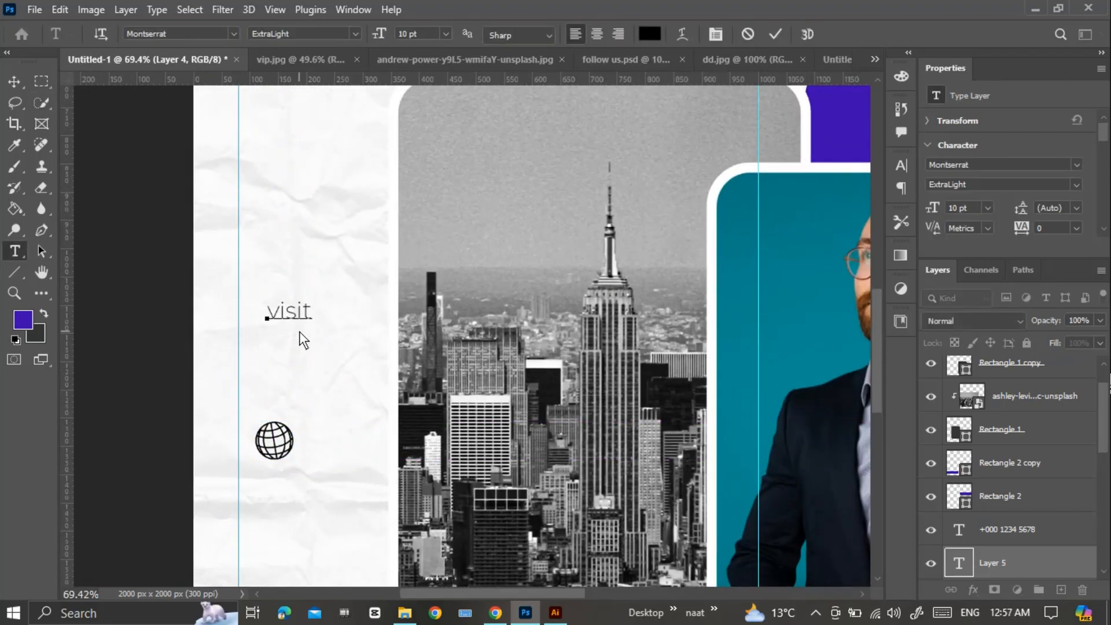
type(" YOUR DETAILS")
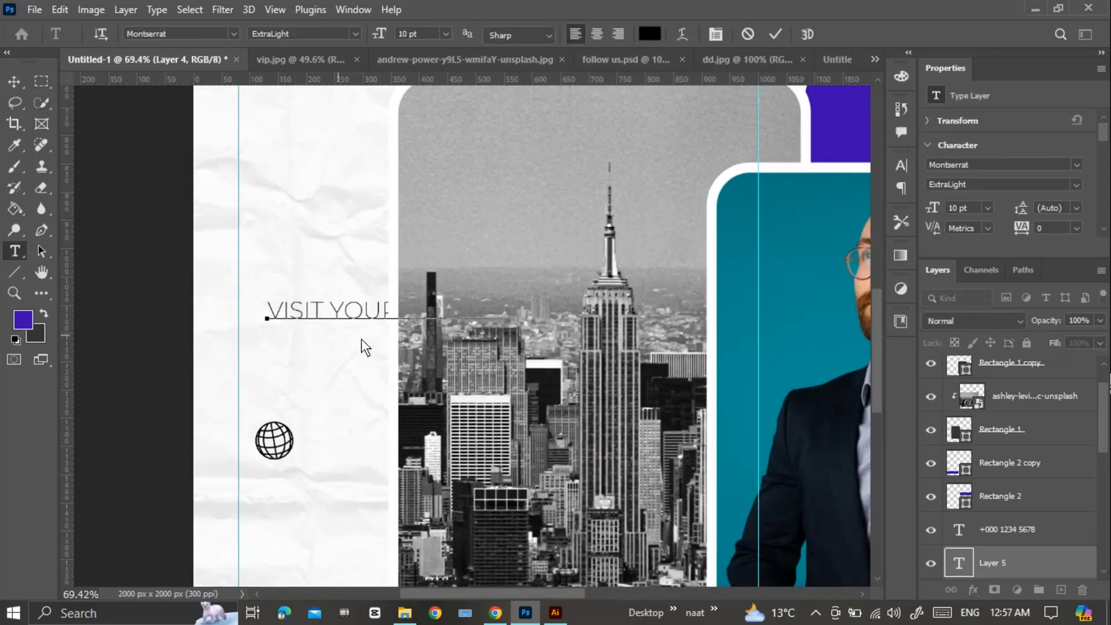
key("ctrl+Return")
key("v")
Rotate "VISIT YOUR DETAILS" -90°, scale it to about 84% and place it vertically above the globe icon.
key("ctrl+t")
left_click_drag(513, 288, 363, 176)
left_click_drag(389, 311, 263, 286)
left_click(804, 34)
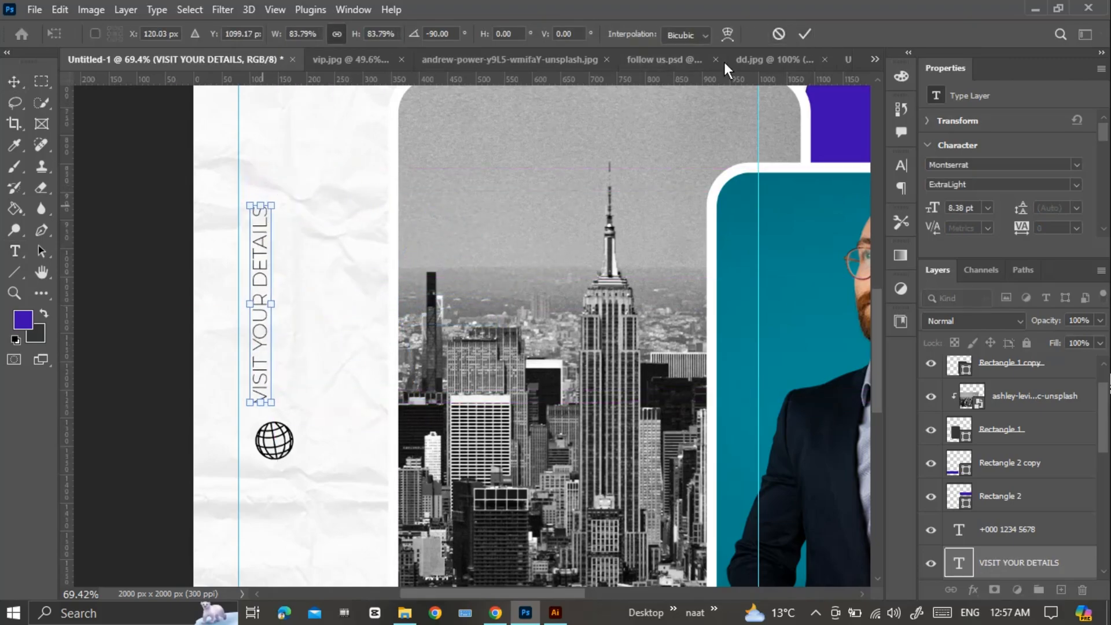
Rotate the globe icon slightly and align it beneath the vertical "VISIT YOUR DETAILS" text.
left_click(287, 435)
key("ctrl+t")
left_click_drag(298, 422, 250, 408)
left_click_drag(282, 454, 275, 454)
left_click(804, 35)
Duplicate the vertical visit text alongside itself, set the copy to Bold and change its wording to "YOUR WEBSITE".
left_click_drag(266, 400, 293, 203)
key("t")
left_click(355, 34)
left_click(260, 210)
type("YOUR WEB")
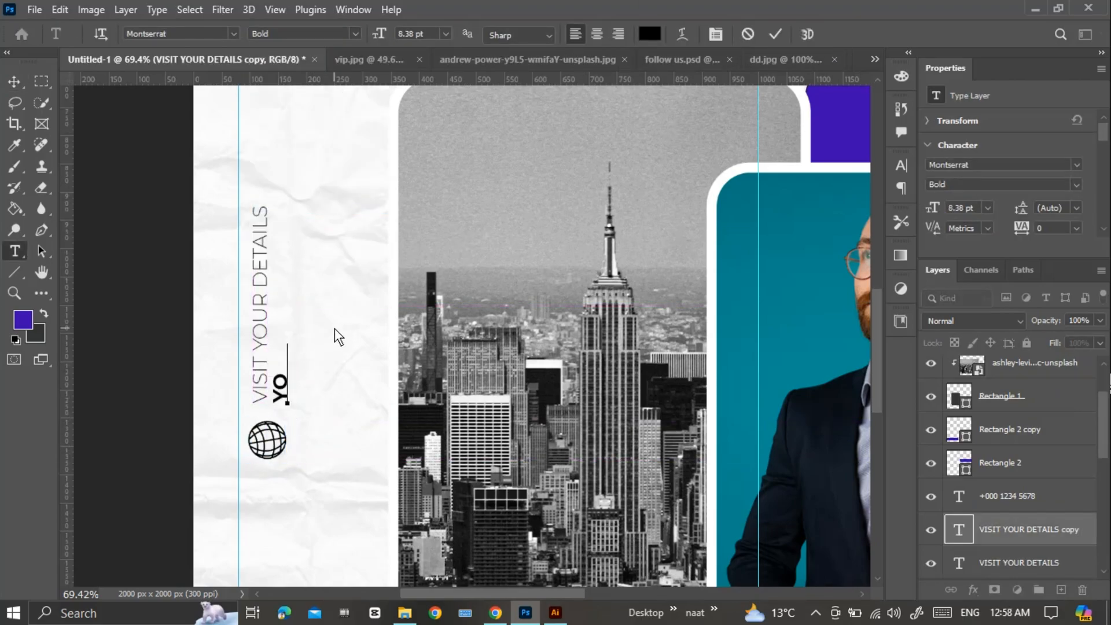
type("SITE")
left_click(775, 35)
Set the "YOUR WEBSITE" text size to 10 pt and enlarge it slightly with Free Transform.
left_click_drag(283, 401, 290, 215)
left_click(414, 35)
type("10")
key("Return")
key("ctrl+t")
left_click(776, 35)
key("v")
key("ctrl+t")
left_click_drag(296, 211, 299, 191)
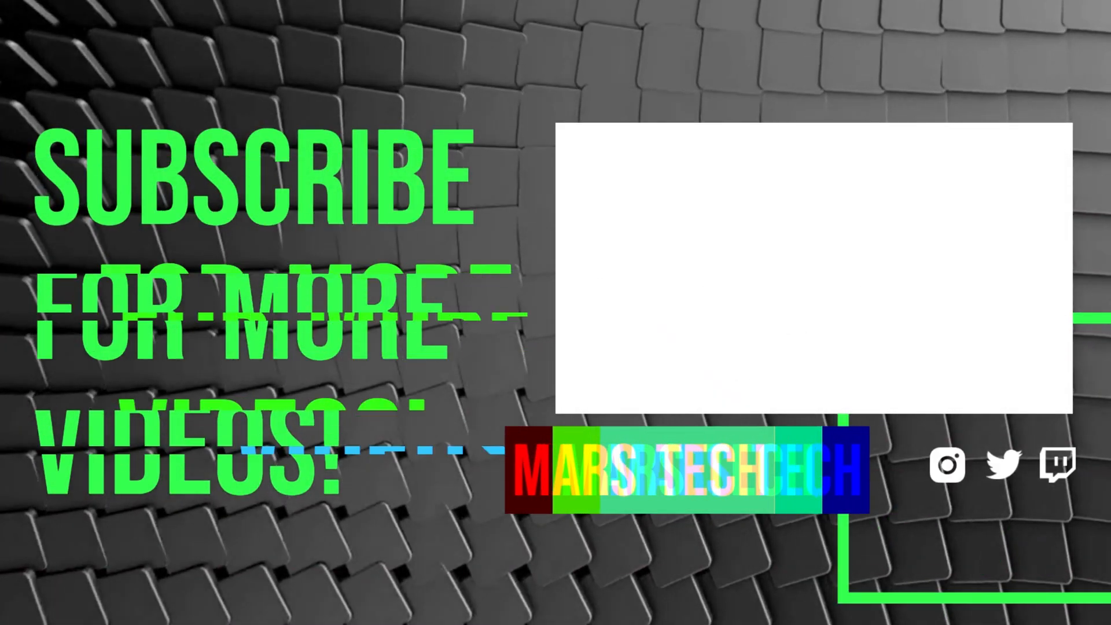